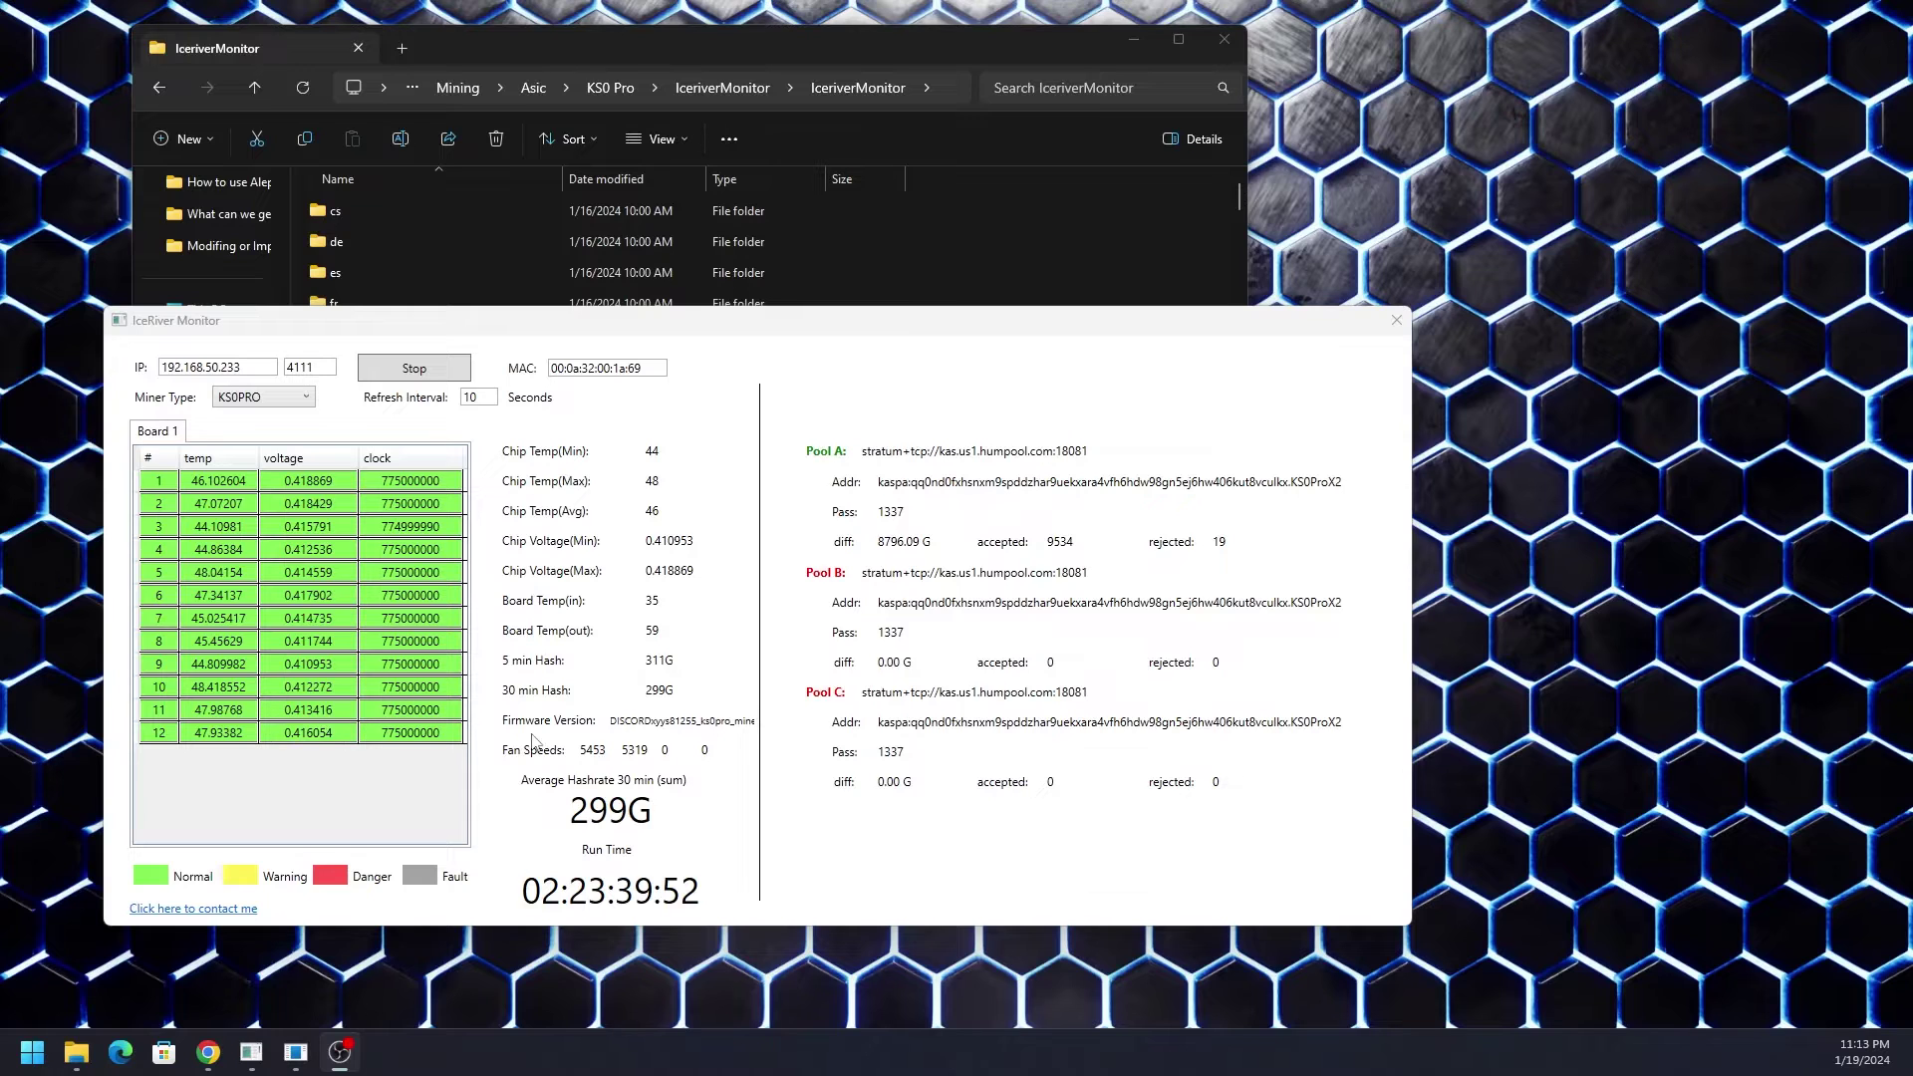
# Step: Review the KS0 Pro's 299G average hashrate and chip temperatures, then bring the IceriverMonitor folder forward
pyautogui.click(570, 815)
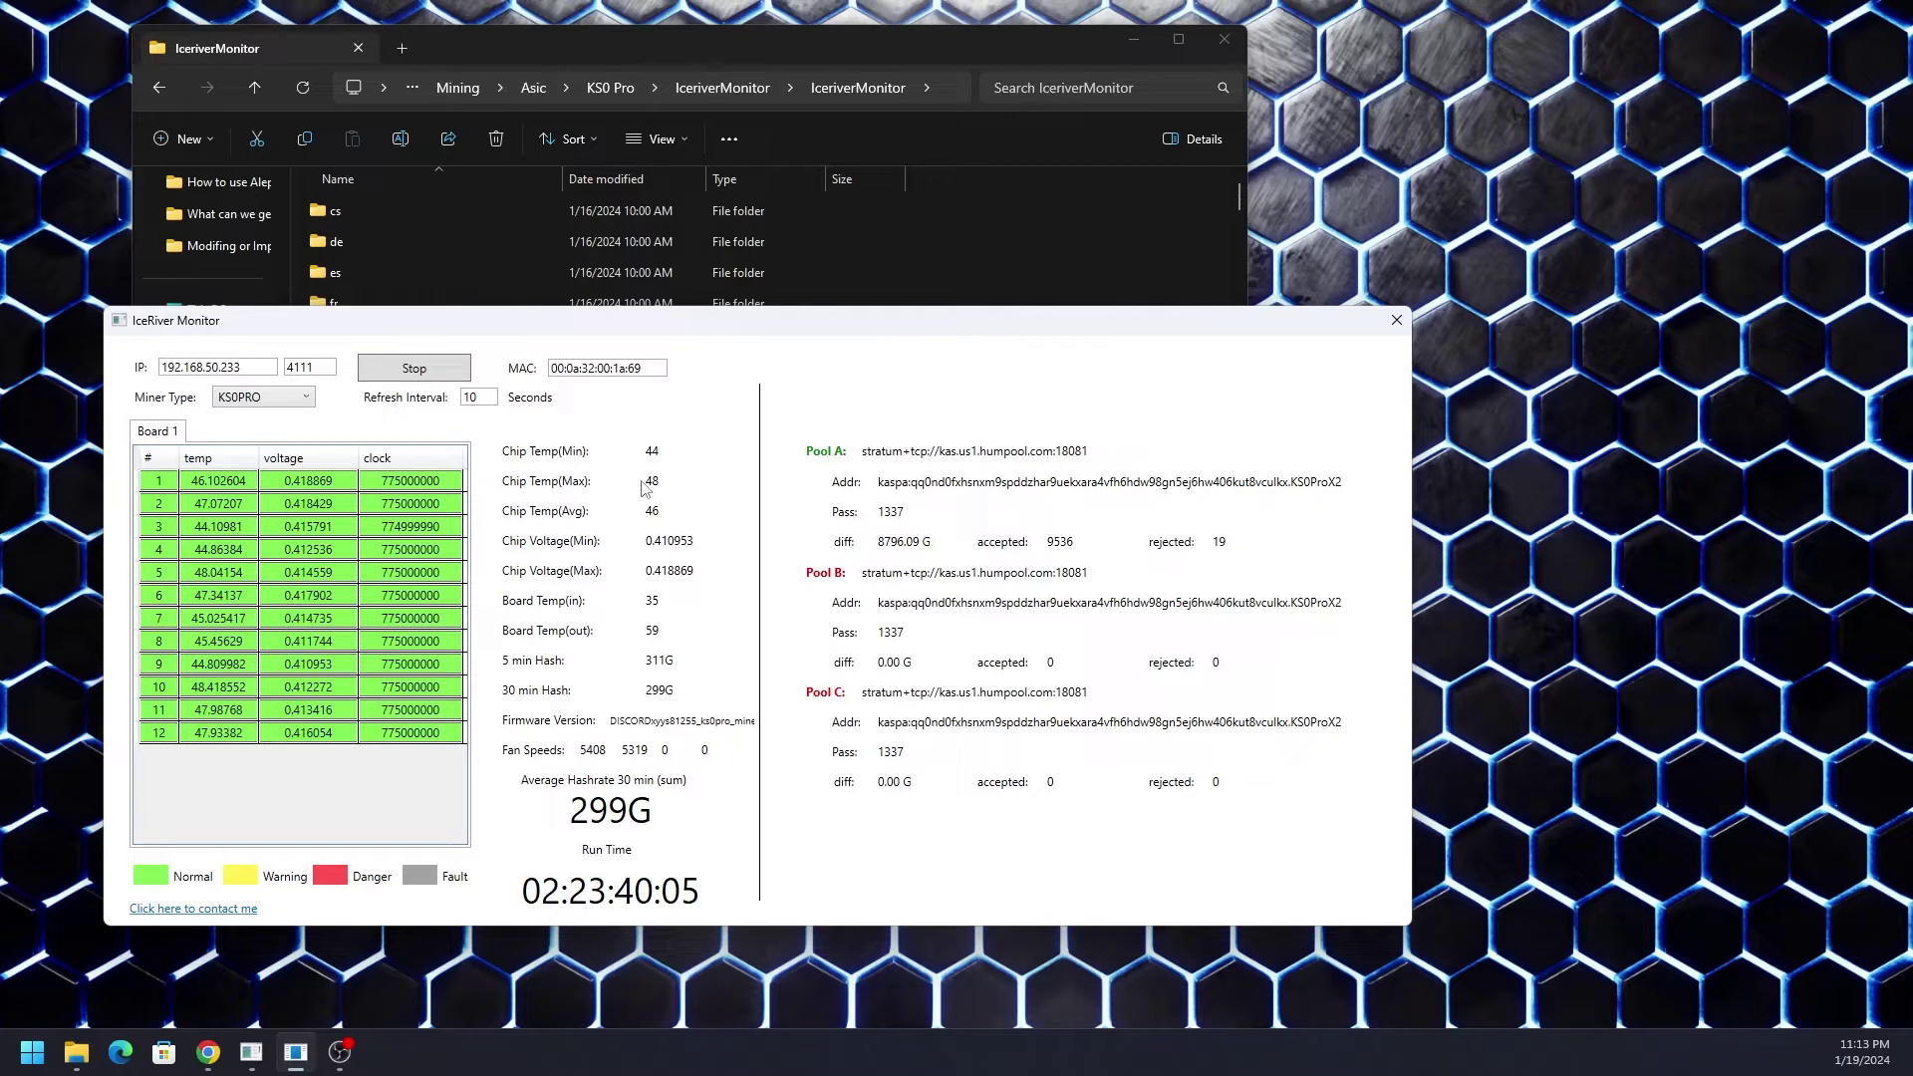
pyautogui.click(719, 44)
# Step: Browse the miner listings on Coin Mining Central's Kaspa Miners page
pyautogui.scroll(-15, 733, 603)
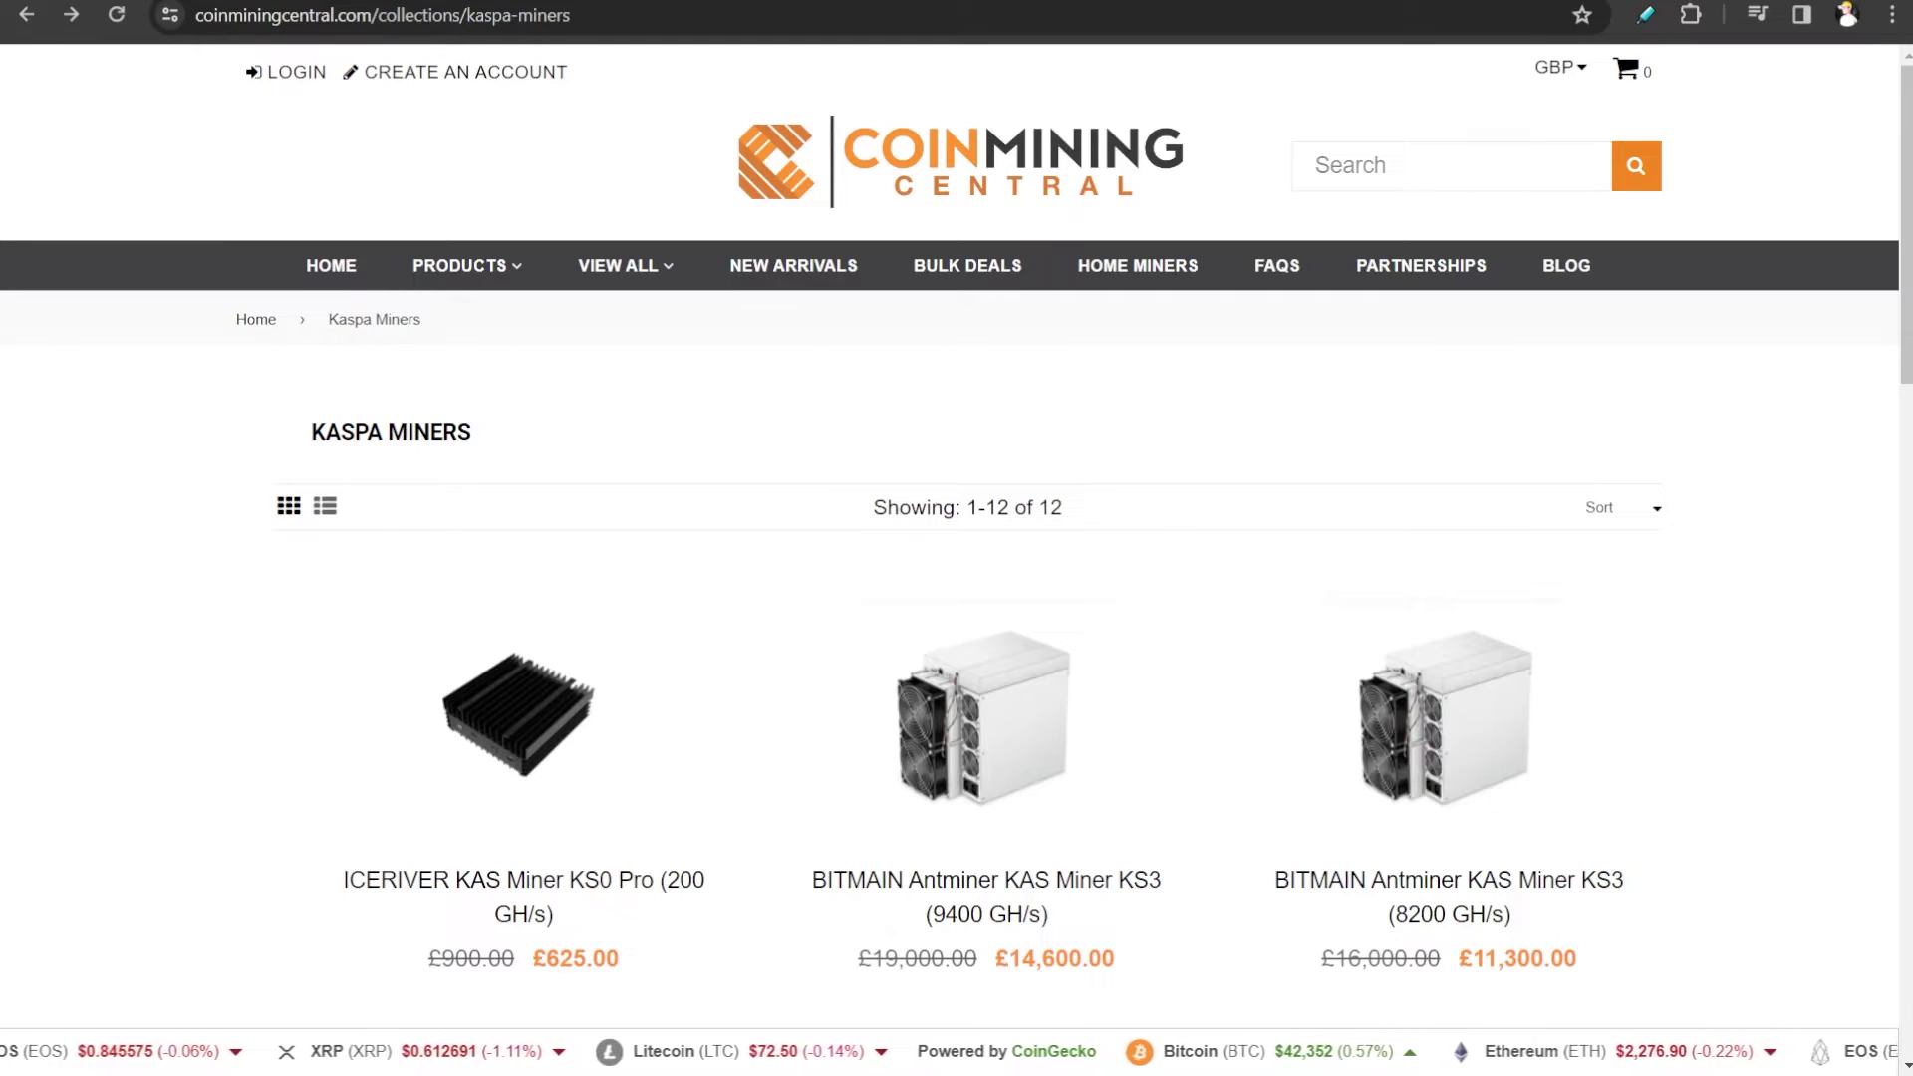
pyautogui.scroll(-3, 1785, 455)
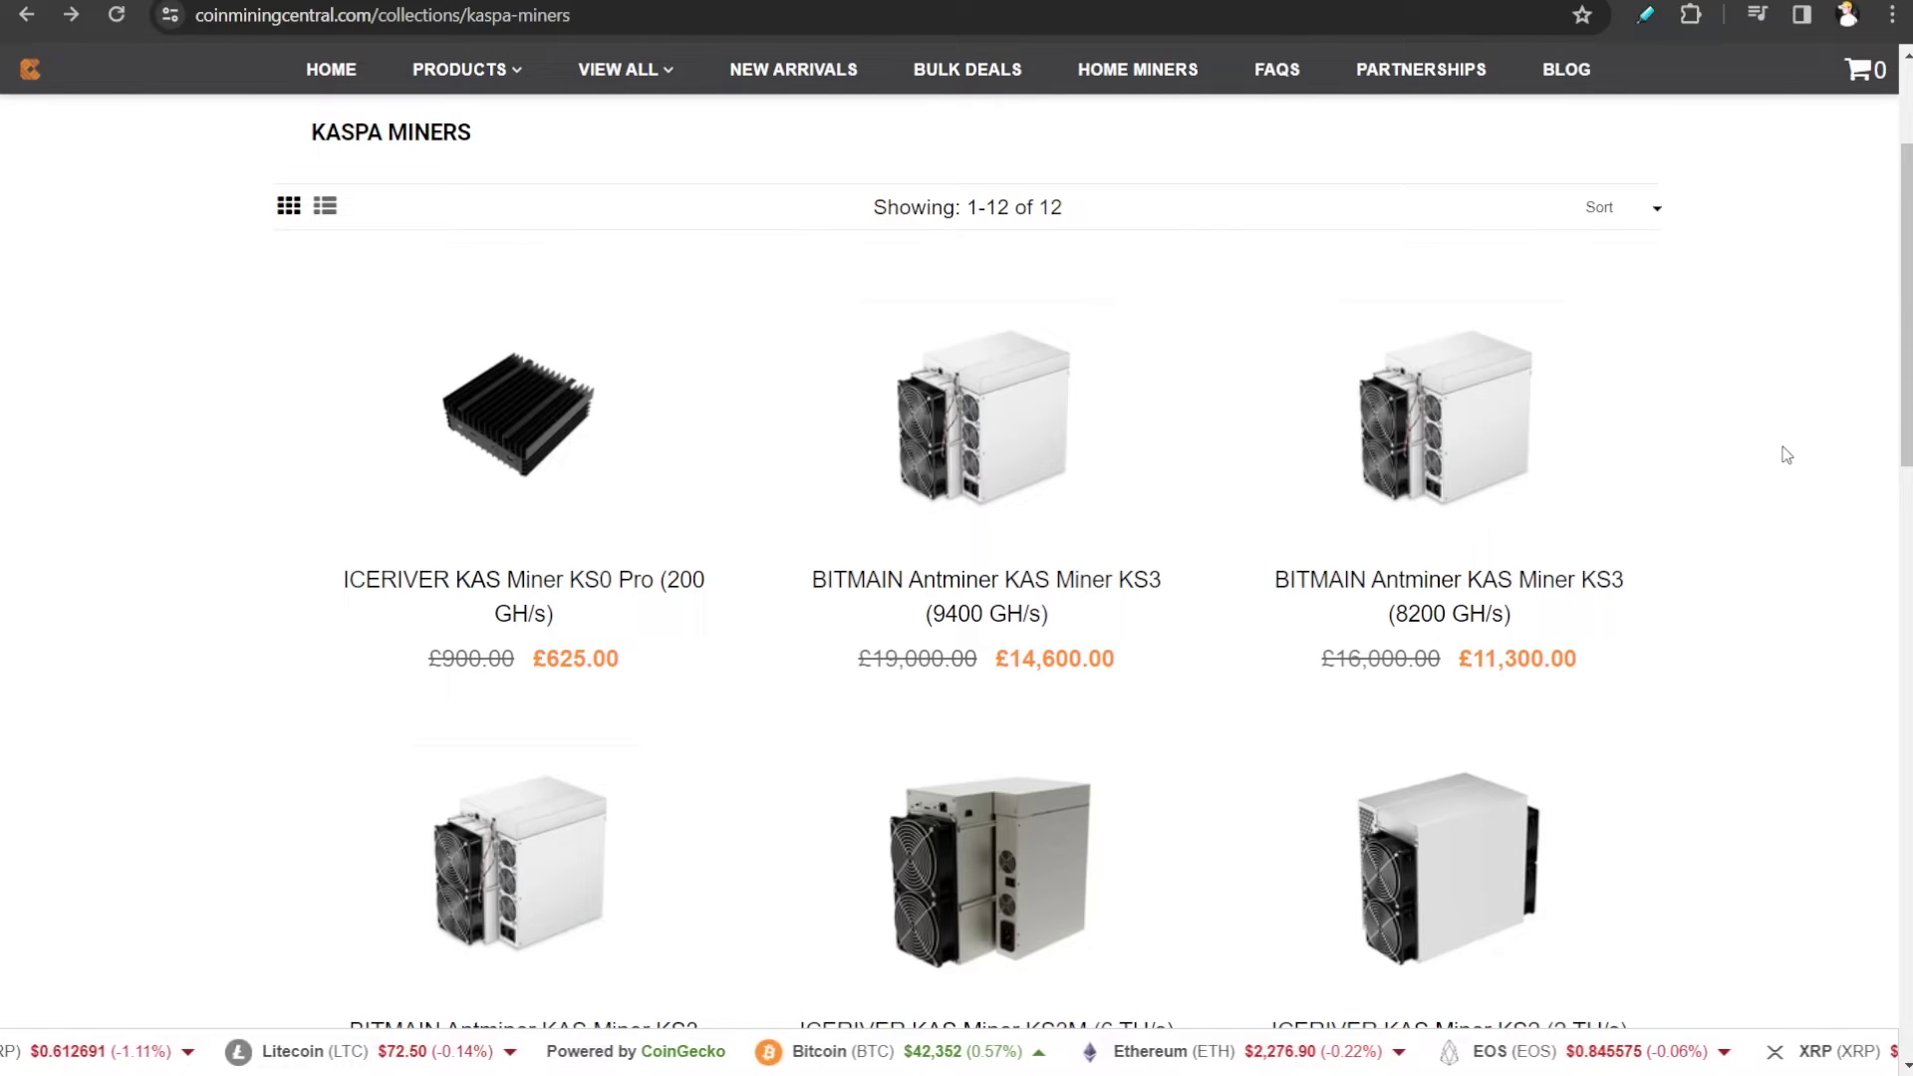
pyautogui.scroll(-3, 1785, 456)
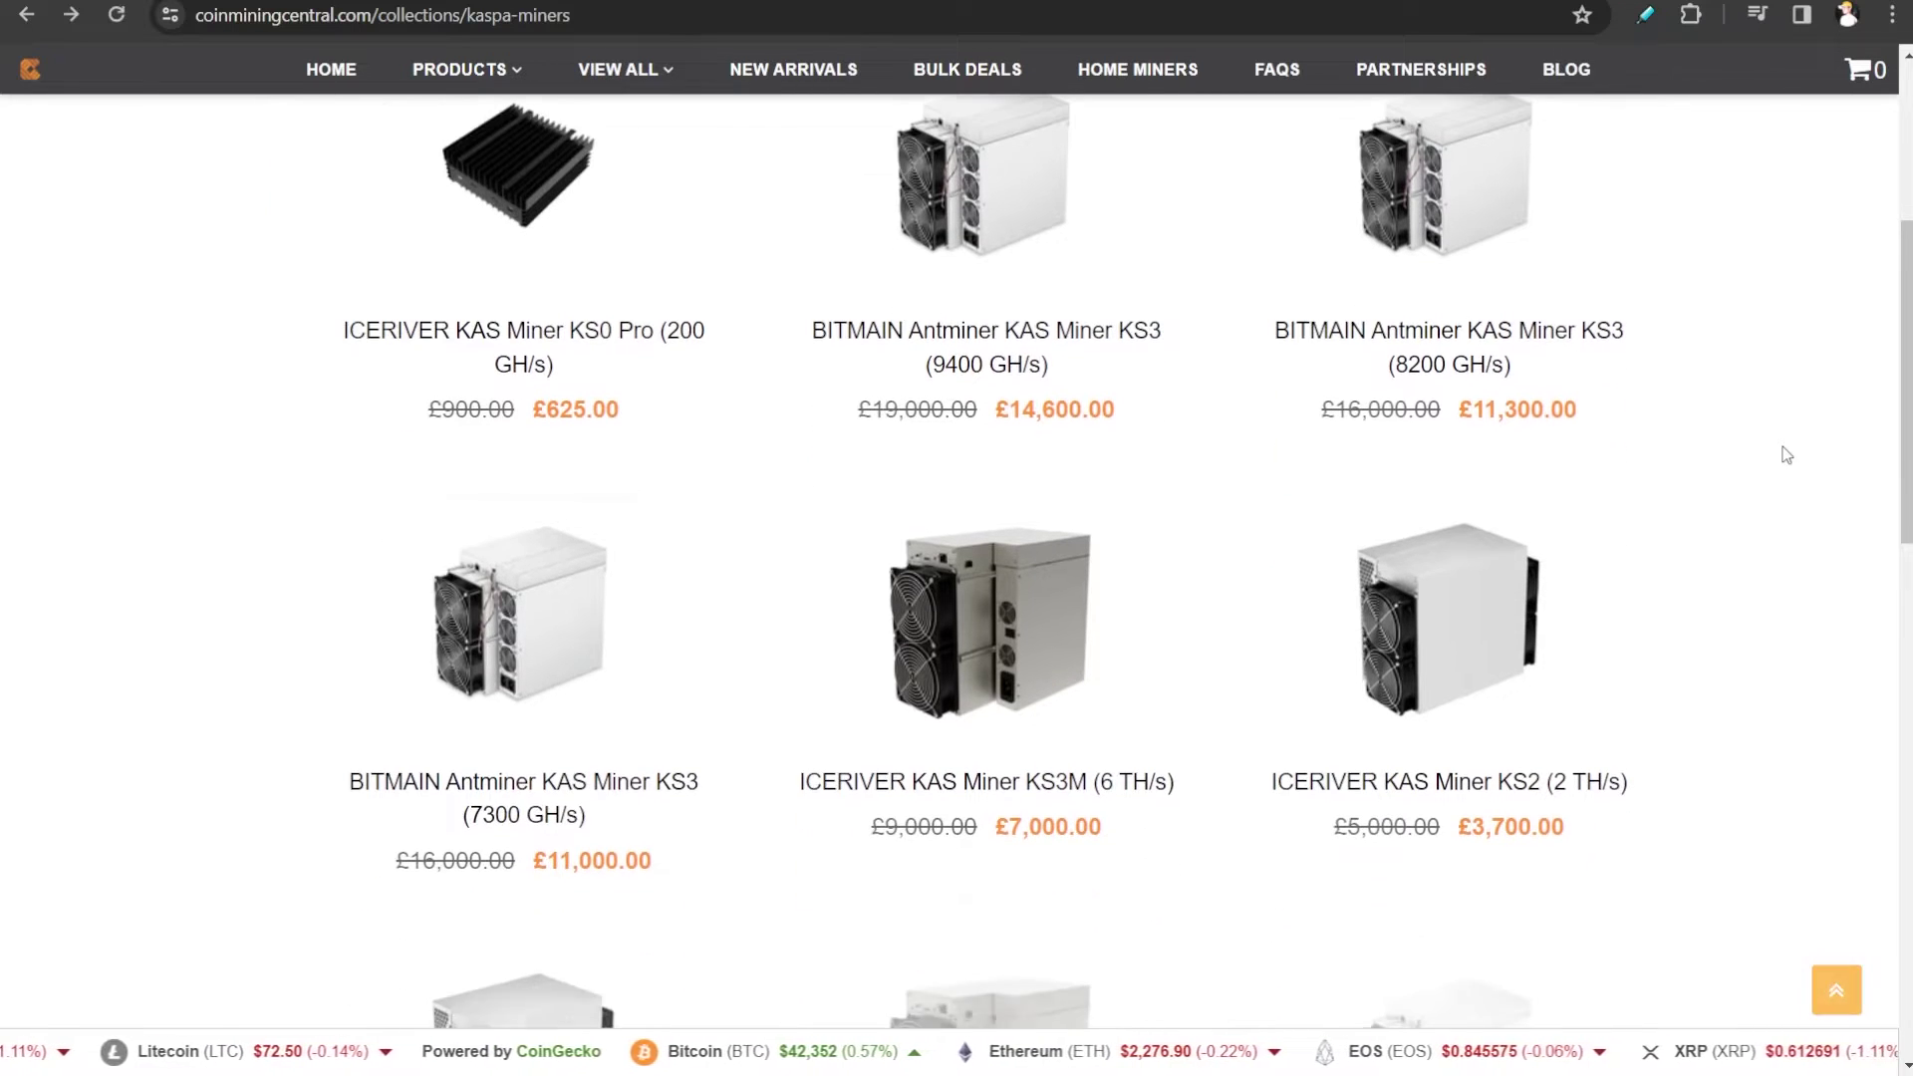
pyautogui.scroll(-4, 1785, 455)
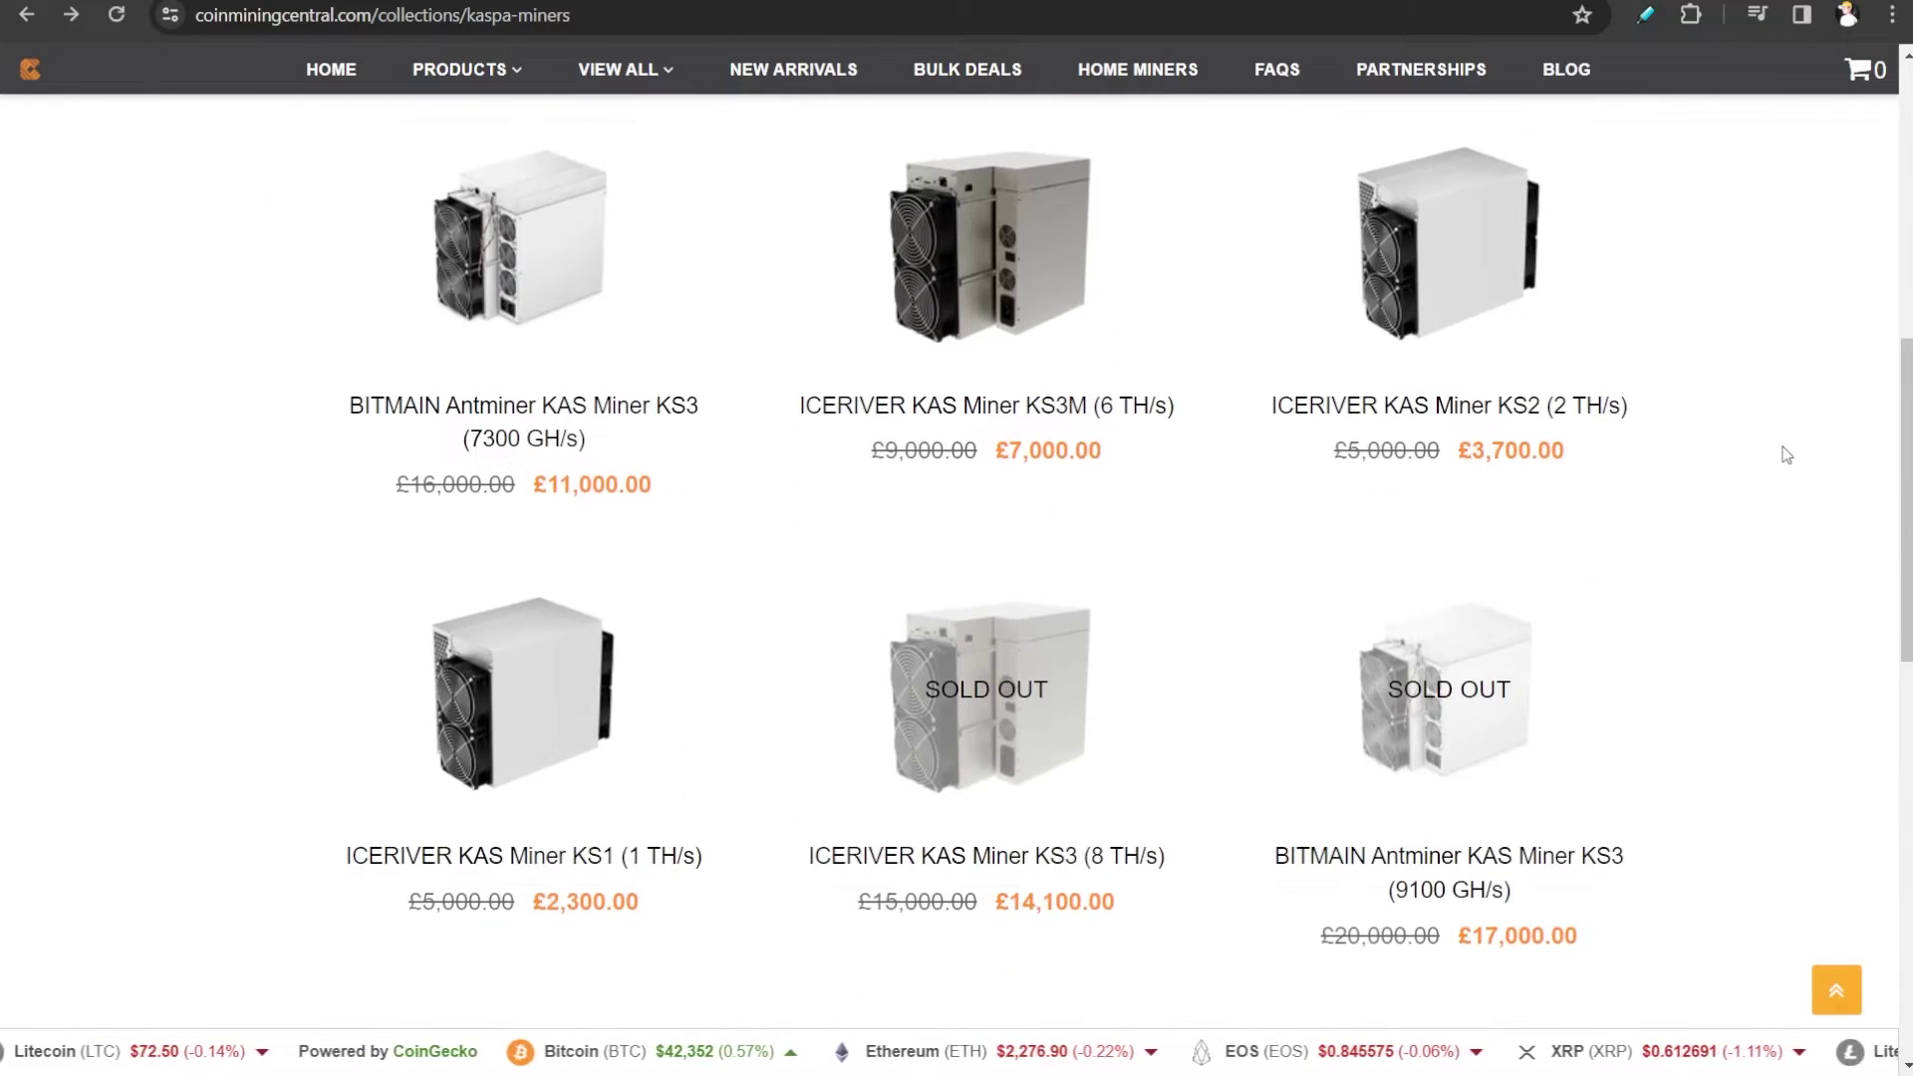
pyautogui.scroll(-3, 1785, 456)
pyautogui.scroll(-3, 1785, 456)
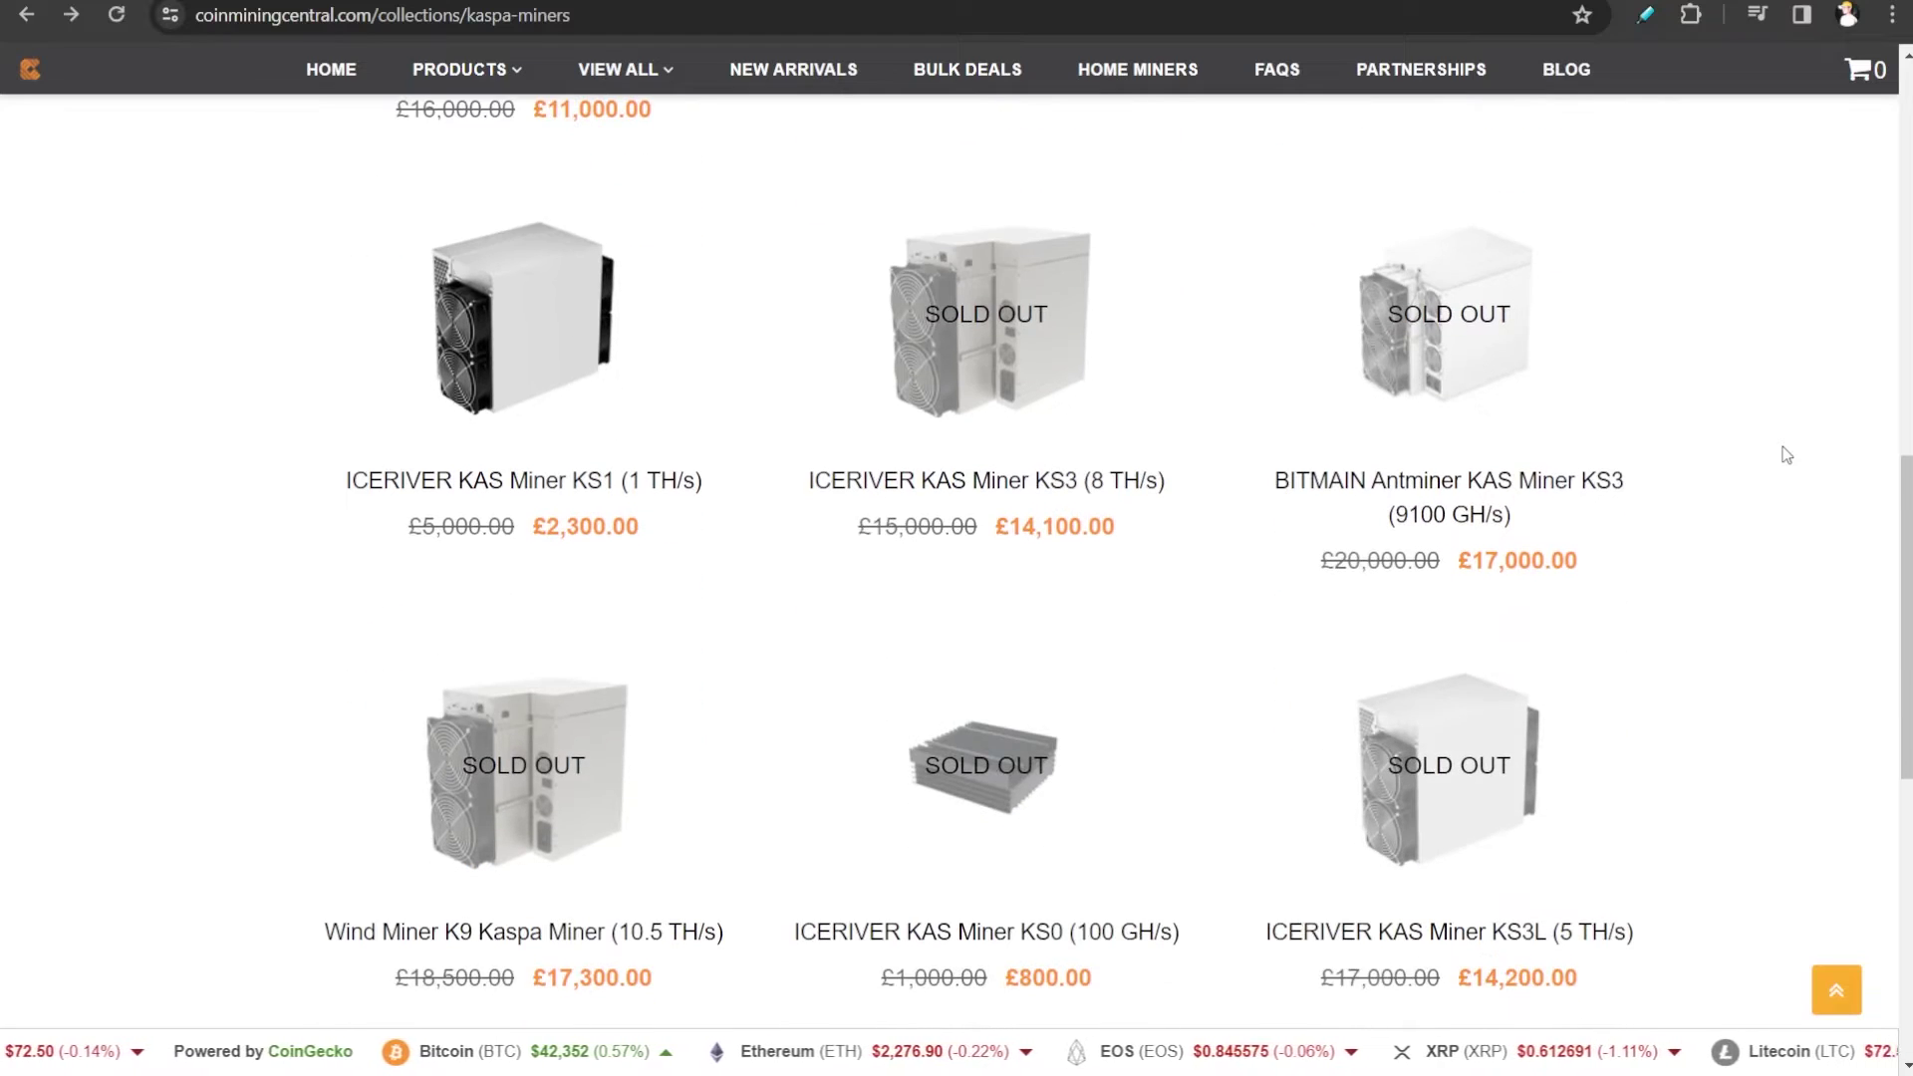
pyautogui.scroll(6, 1786, 455)
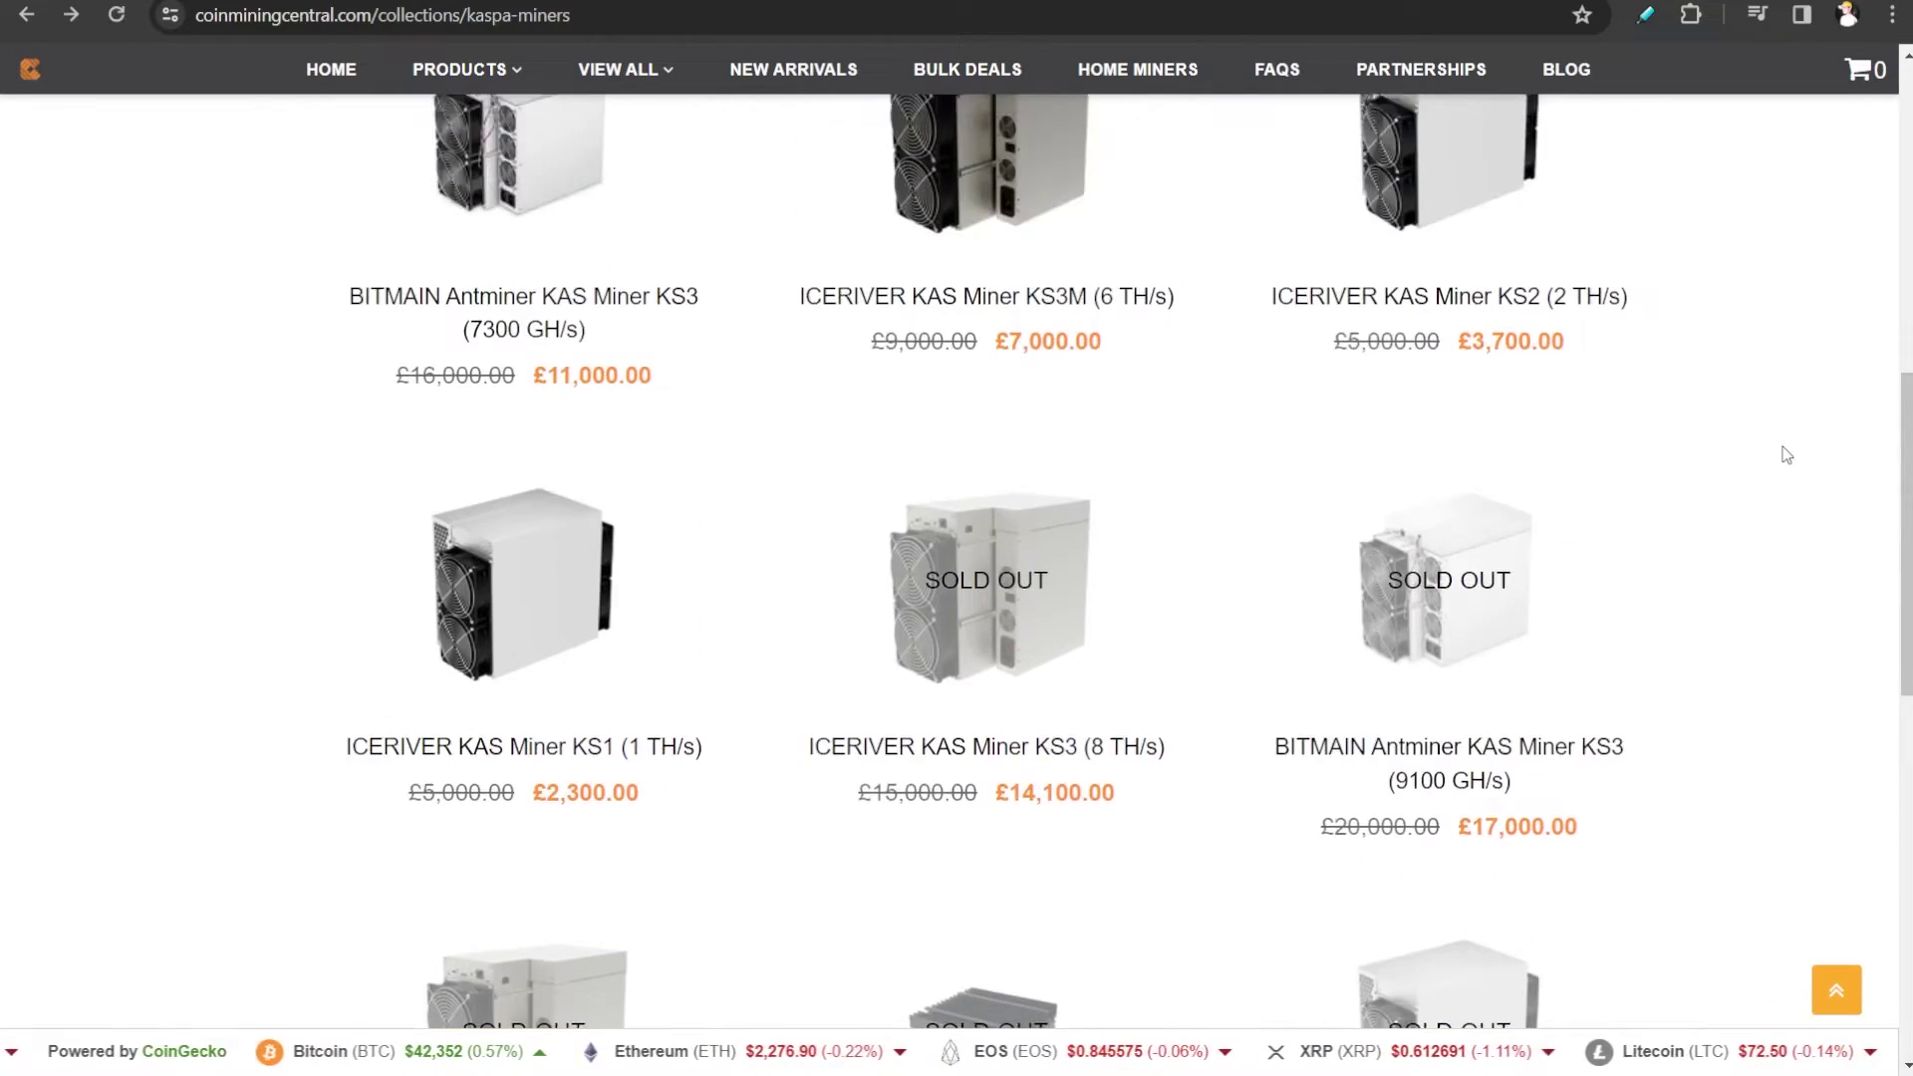
pyautogui.scroll(6, 1786, 455)
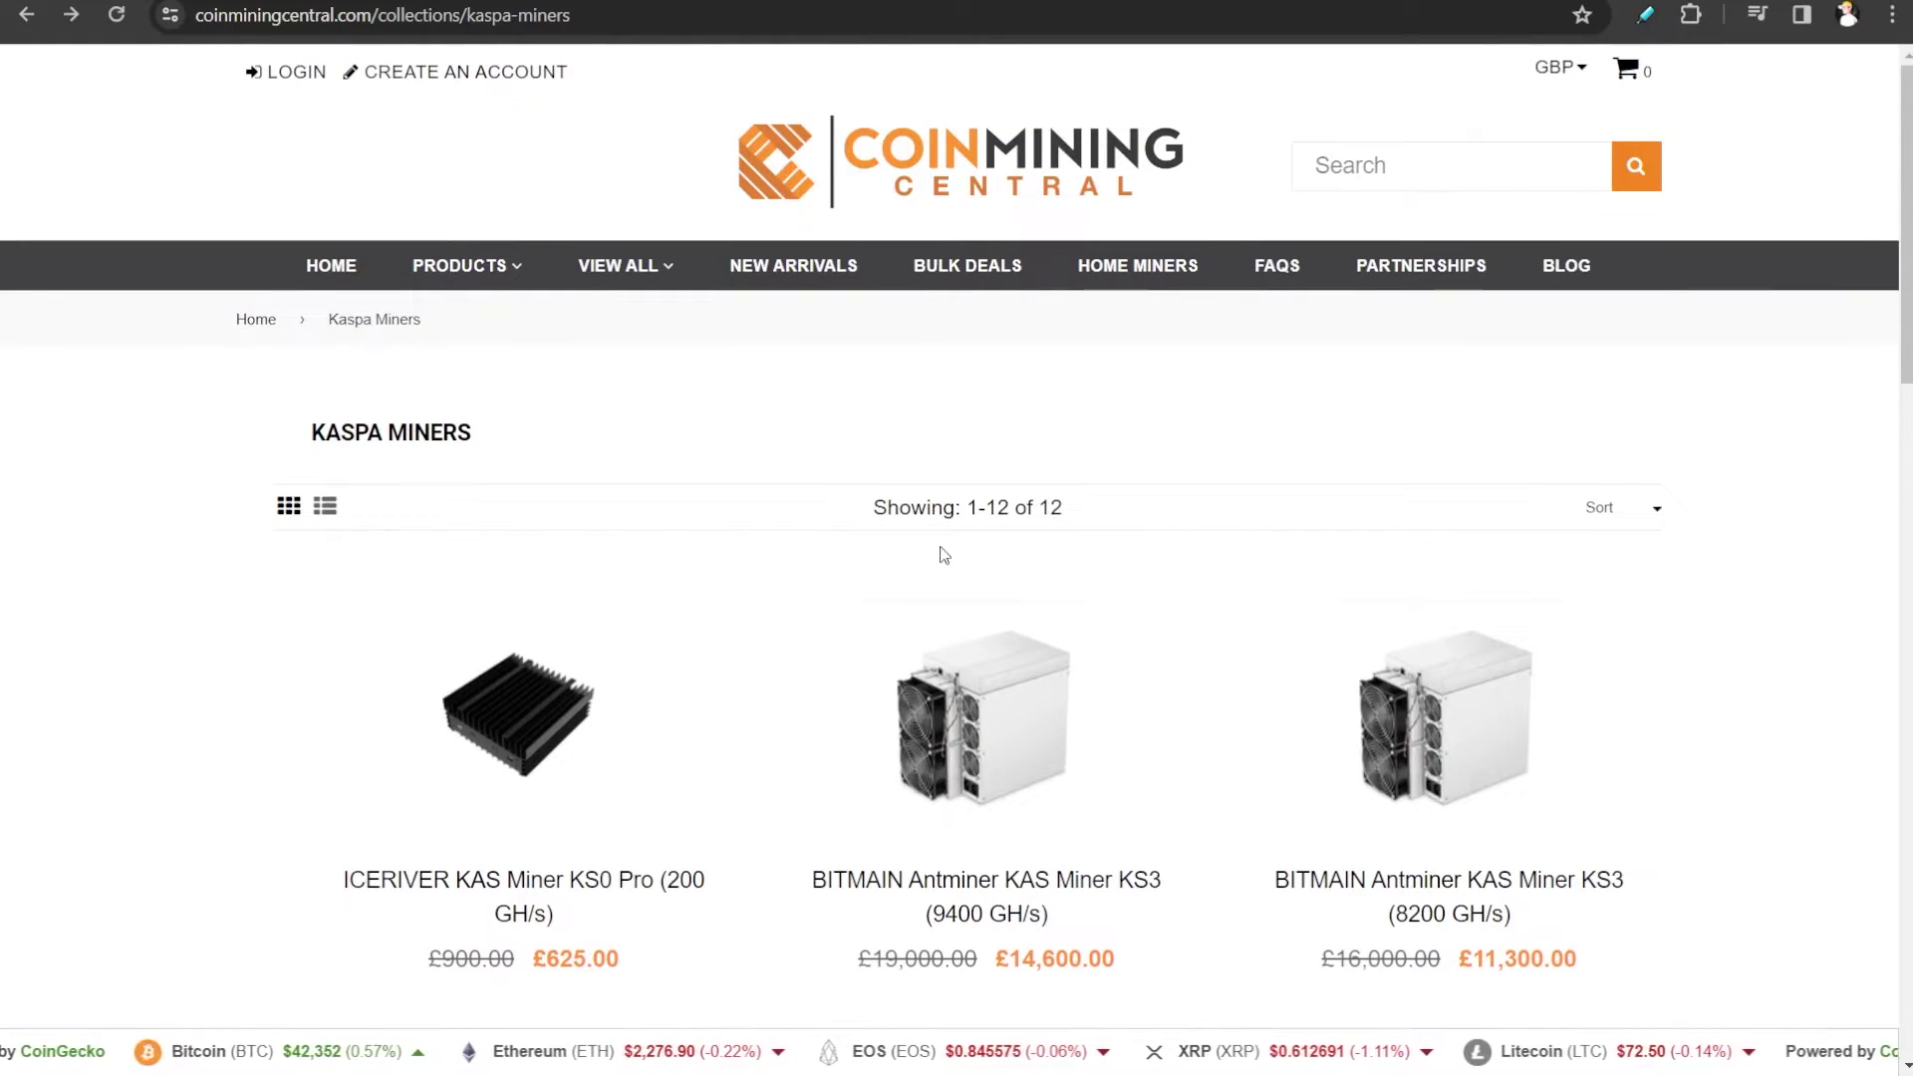
# Step: Go to the NEW ARRIVALS collection and look through its mining hardware listings
pyautogui.click(793, 282)
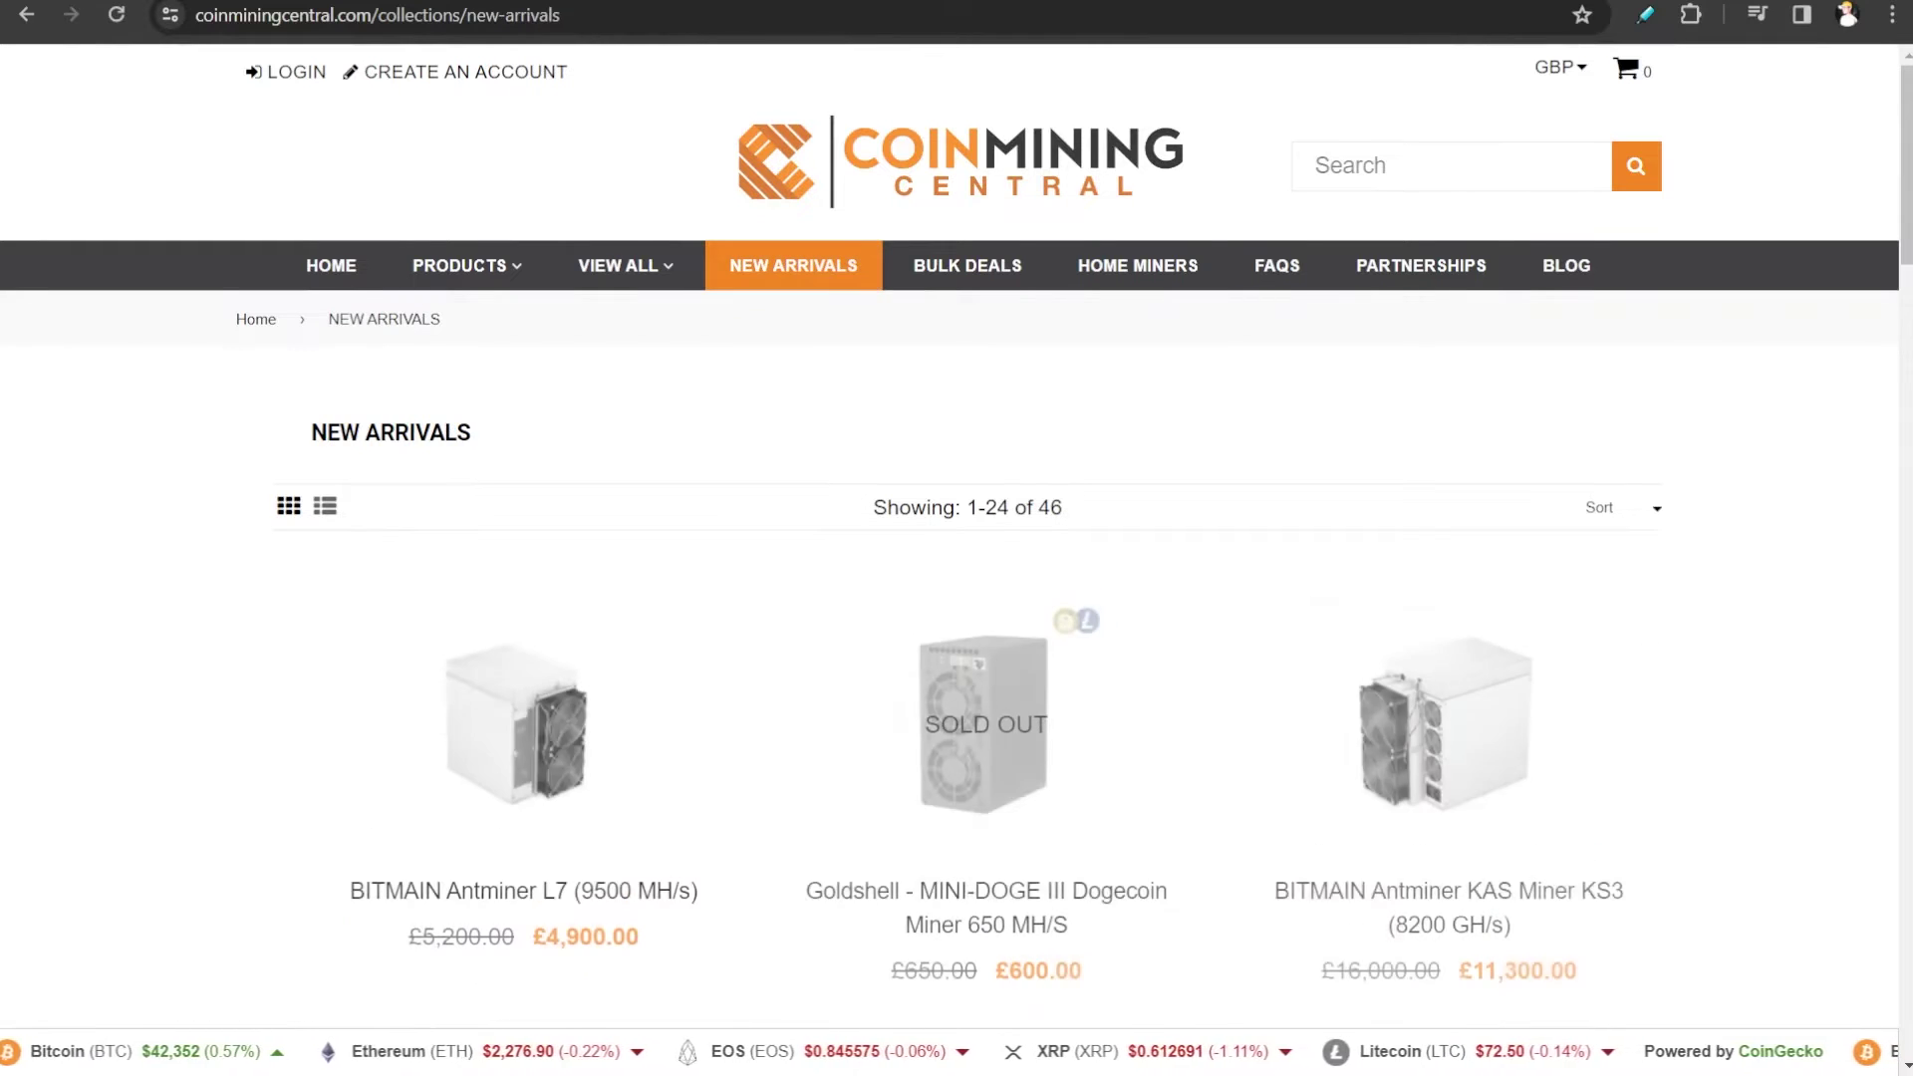
pyautogui.scroll(-3, 1905, 749)
pyautogui.scroll(-3, 1793, 715)
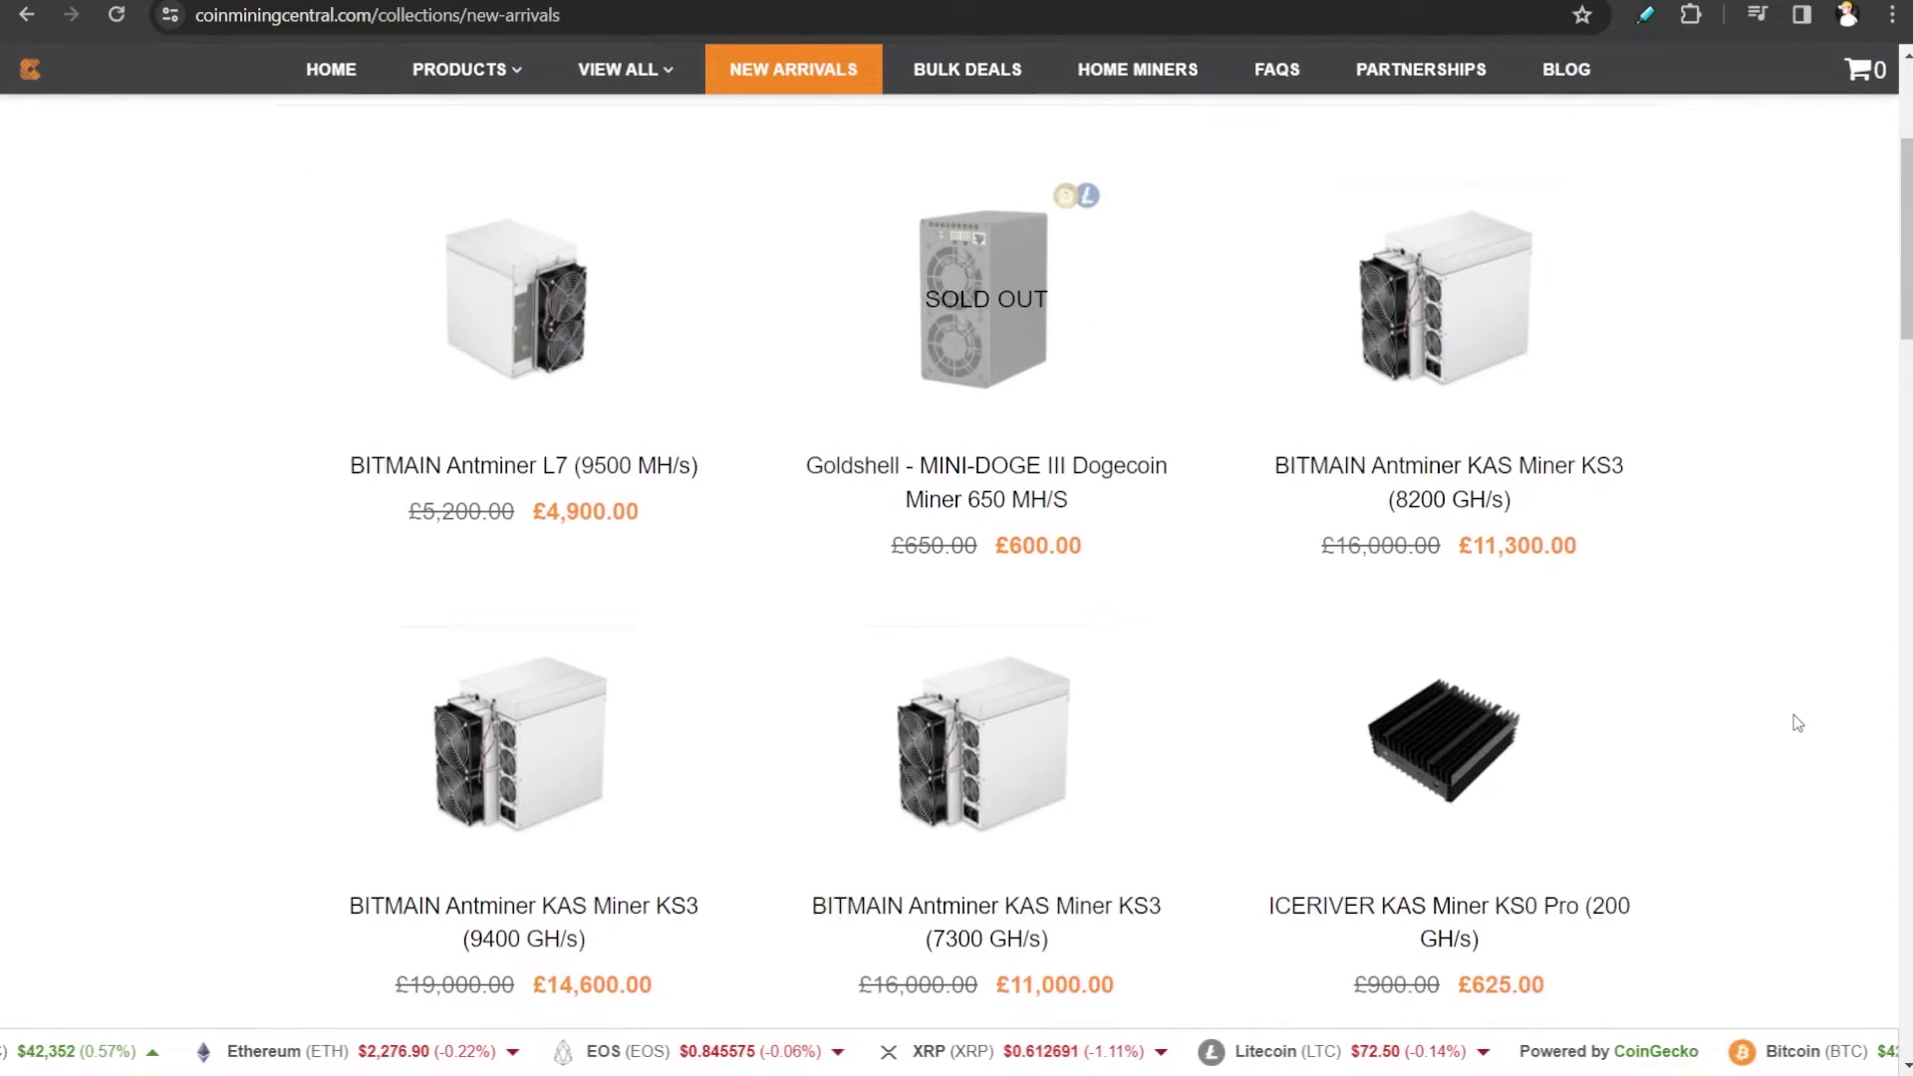
pyautogui.scroll(-9, 1793, 714)
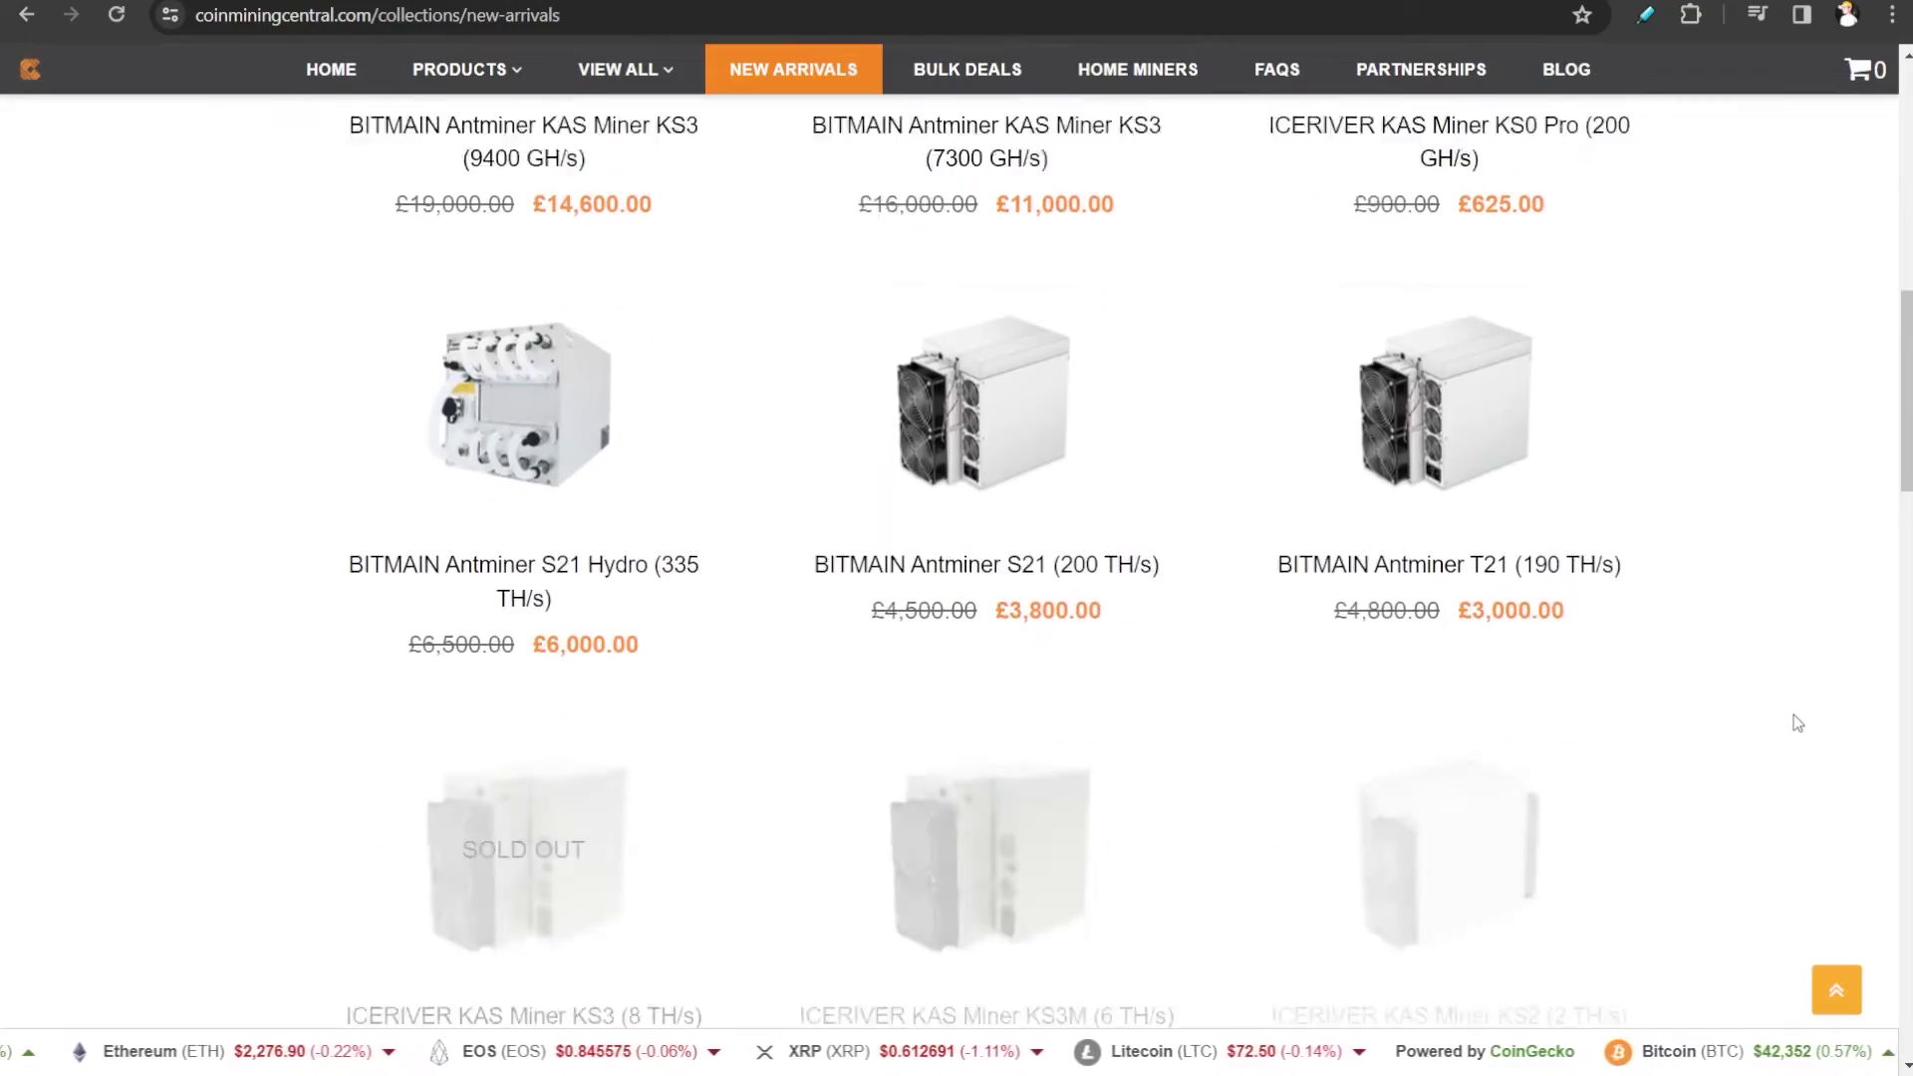
pyautogui.scroll(-5, 1794, 715)
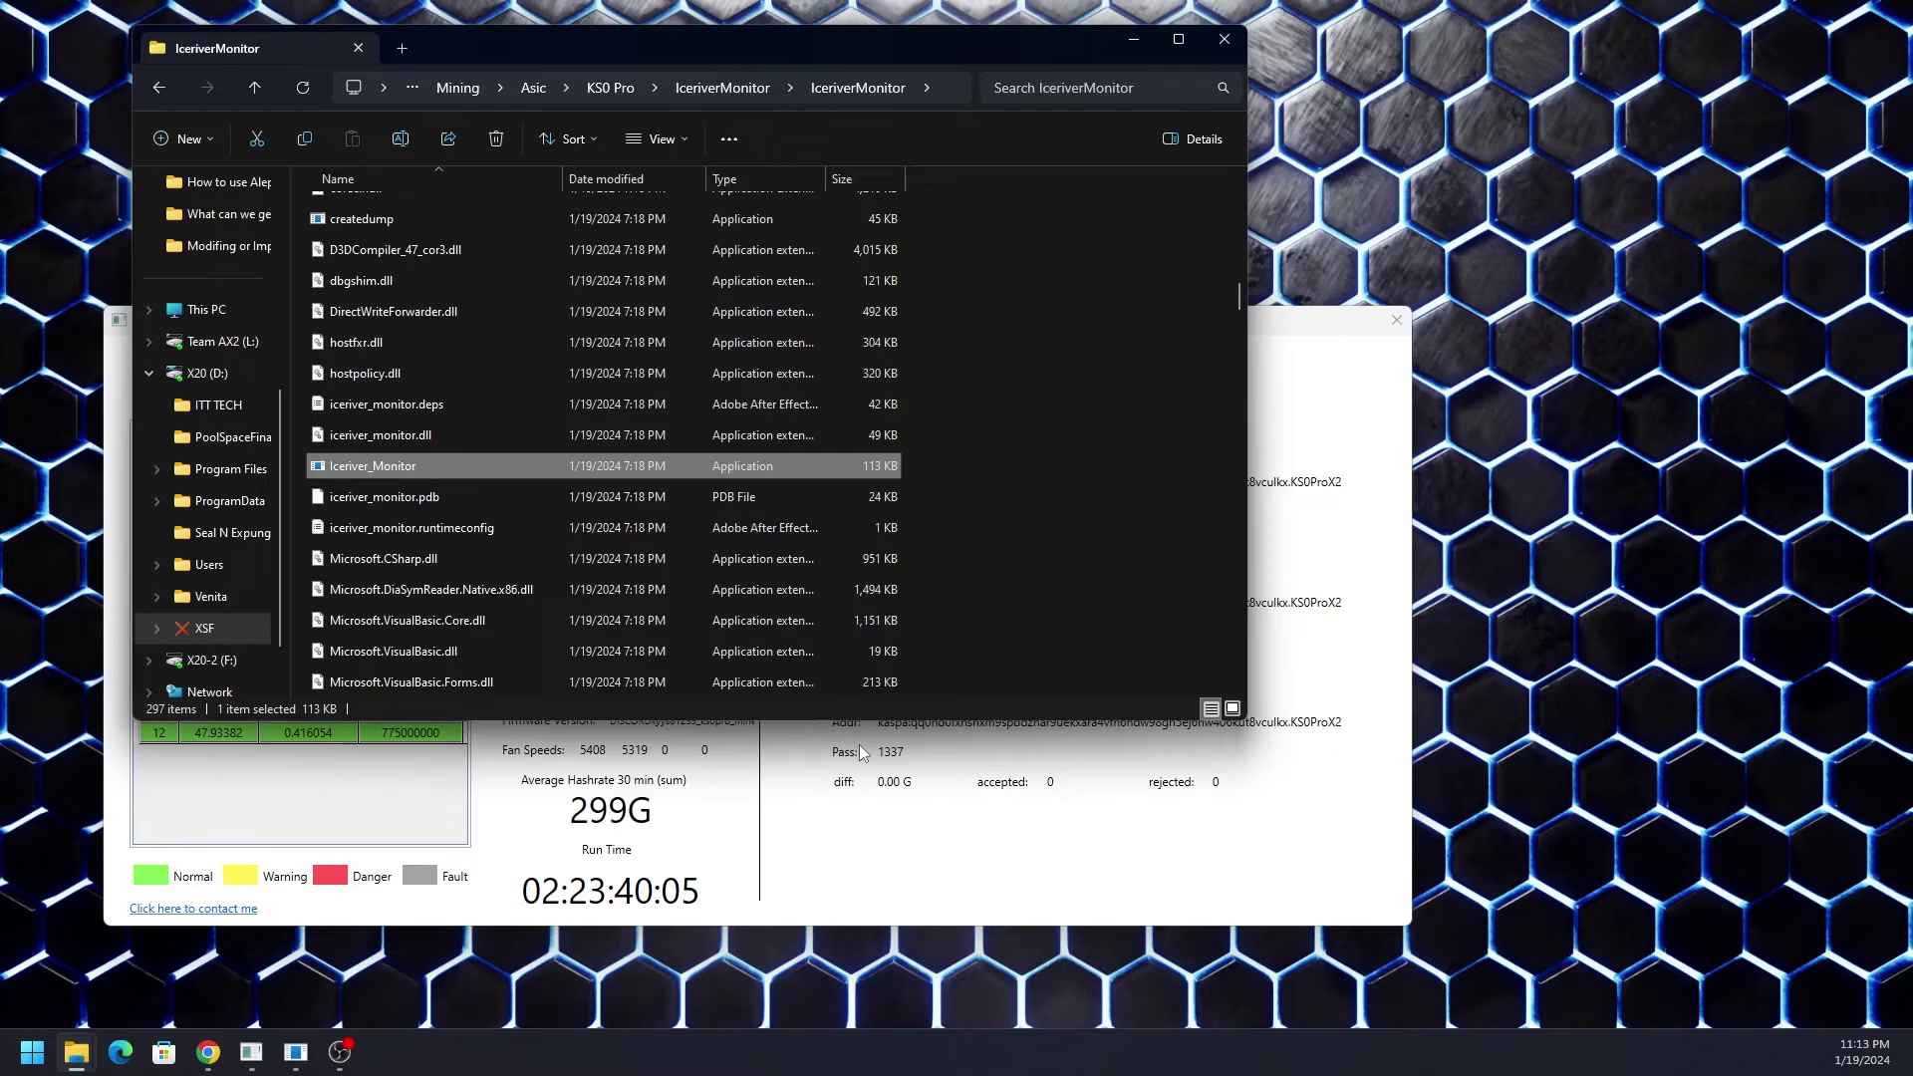
# Step: Return to IceRiver Monitor, keep KS0PRO as miner type, and inspect Board 1's chip readings
pyautogui.click(1041, 829)
pyautogui.moveTo(246, 362); pyautogui.dragTo(139, 367)
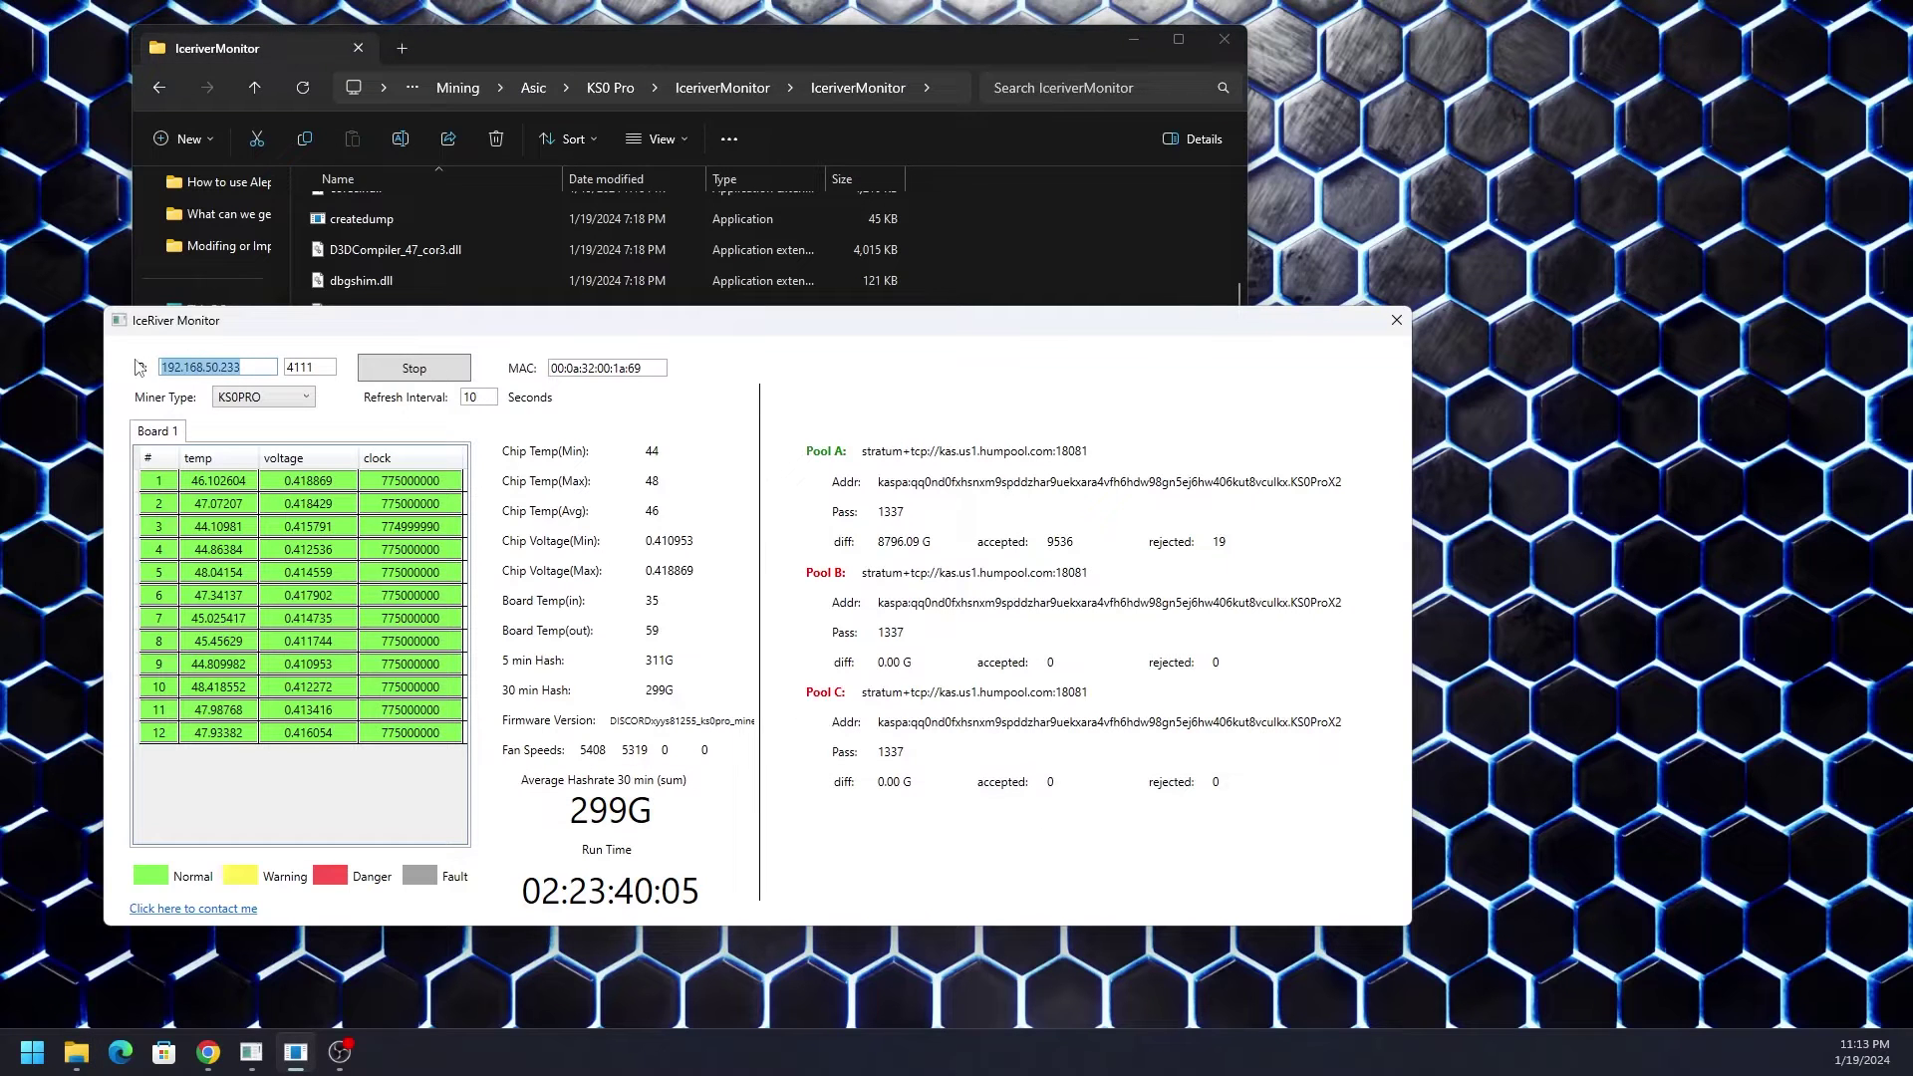
pyautogui.click(305, 397)
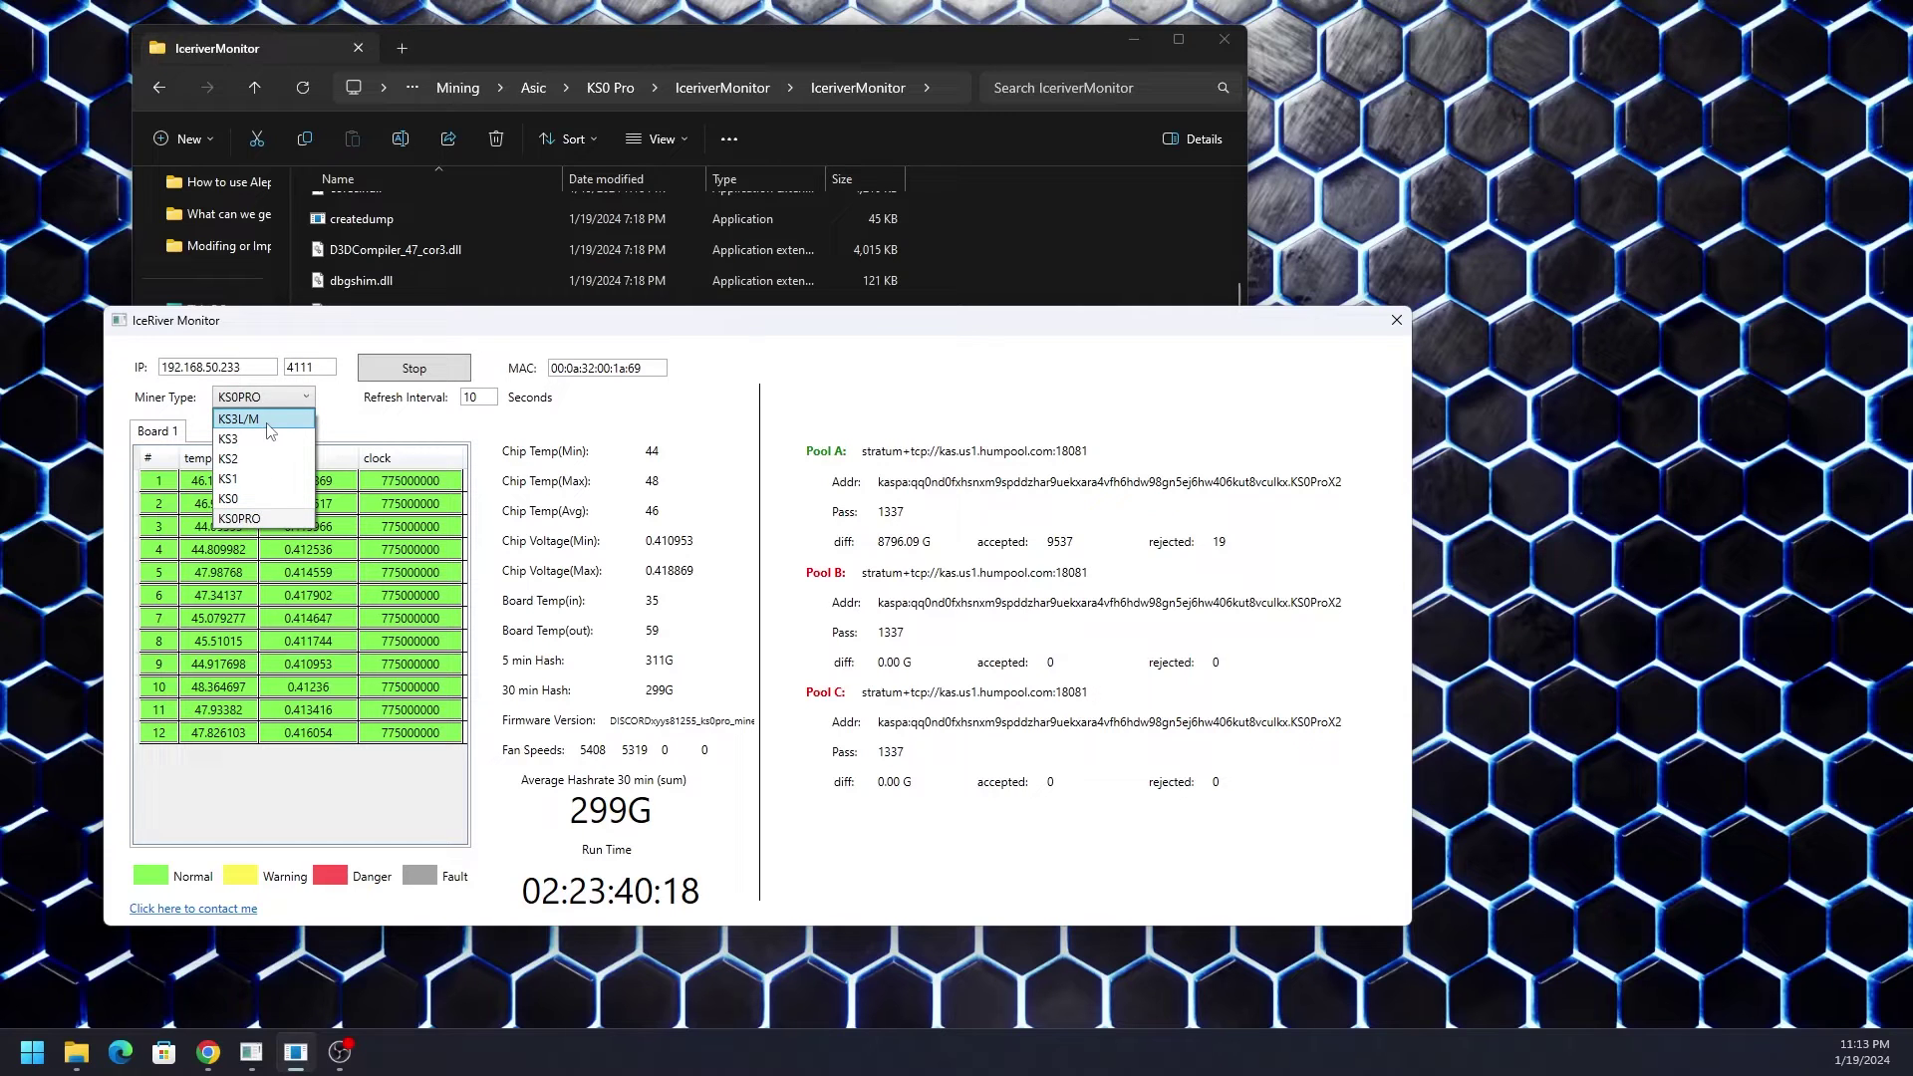
pyautogui.click(371, 422)
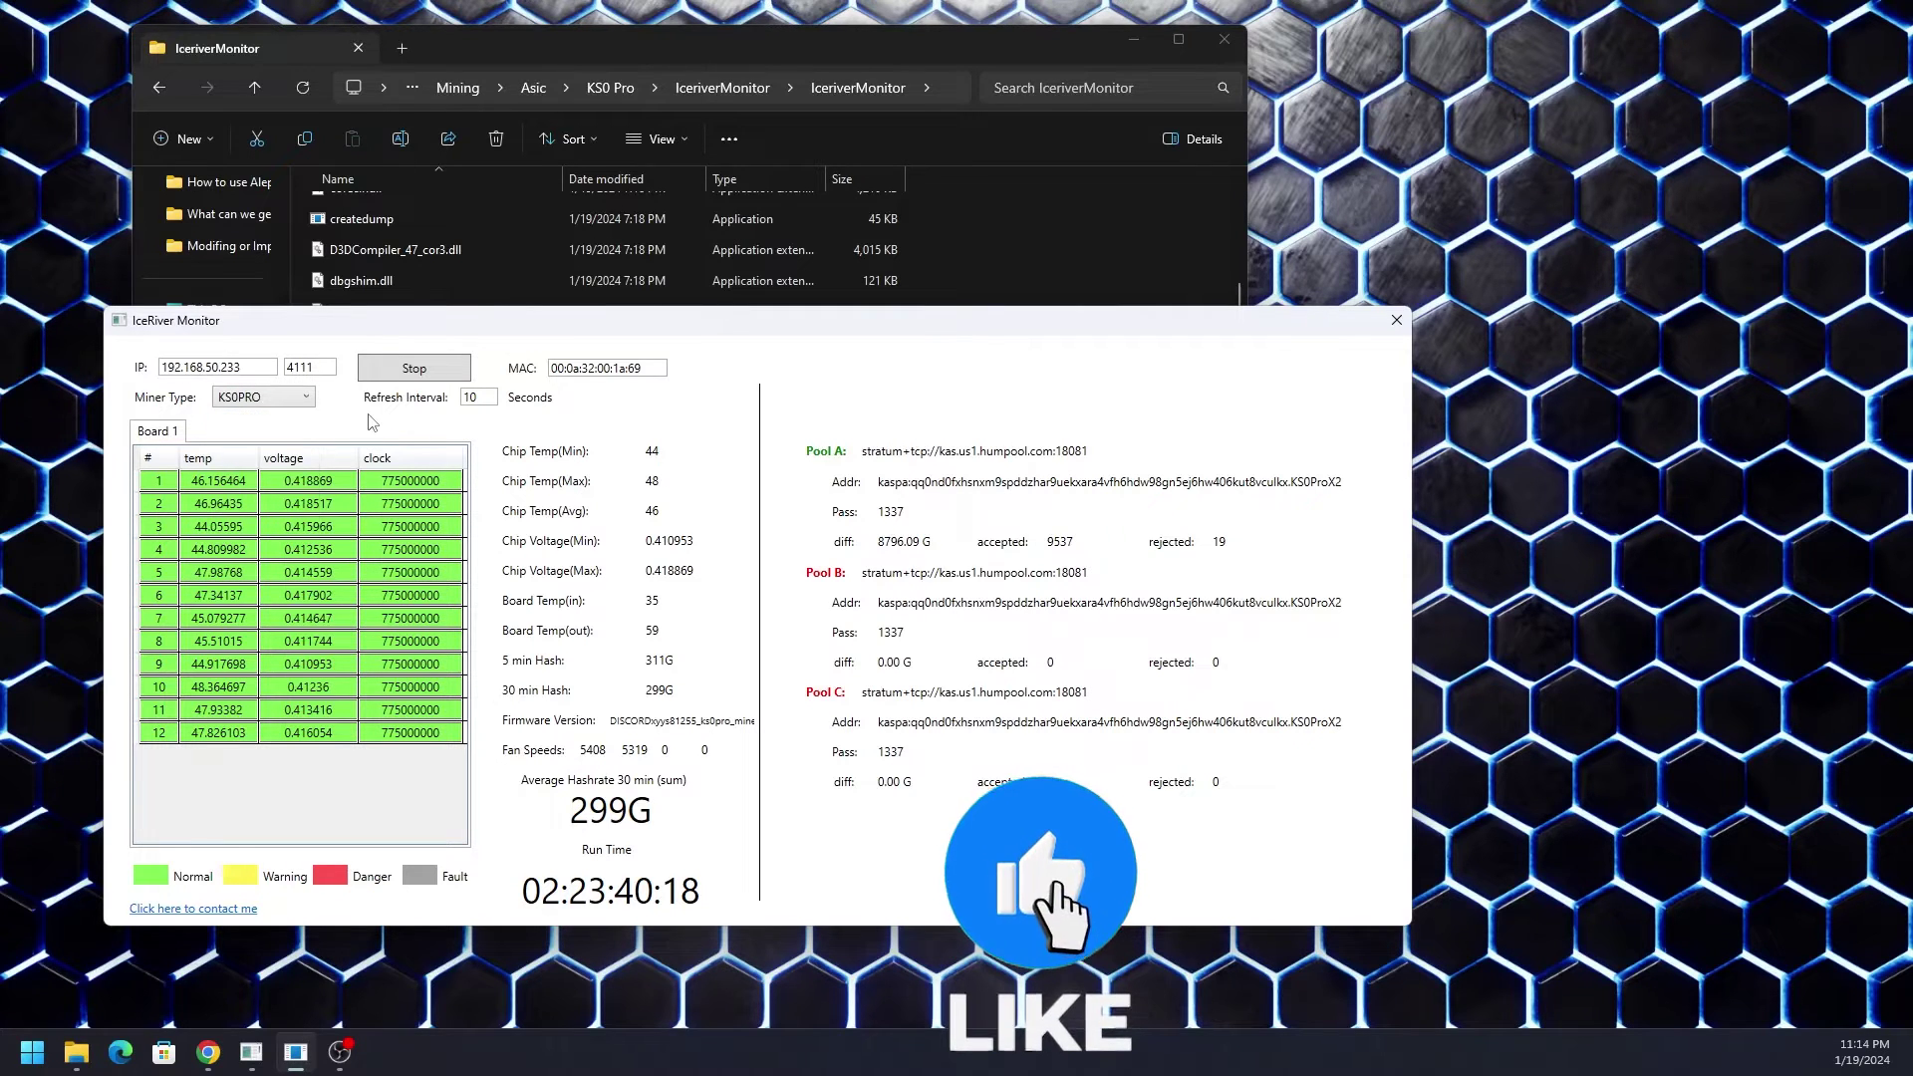
pyautogui.click(313, 666)
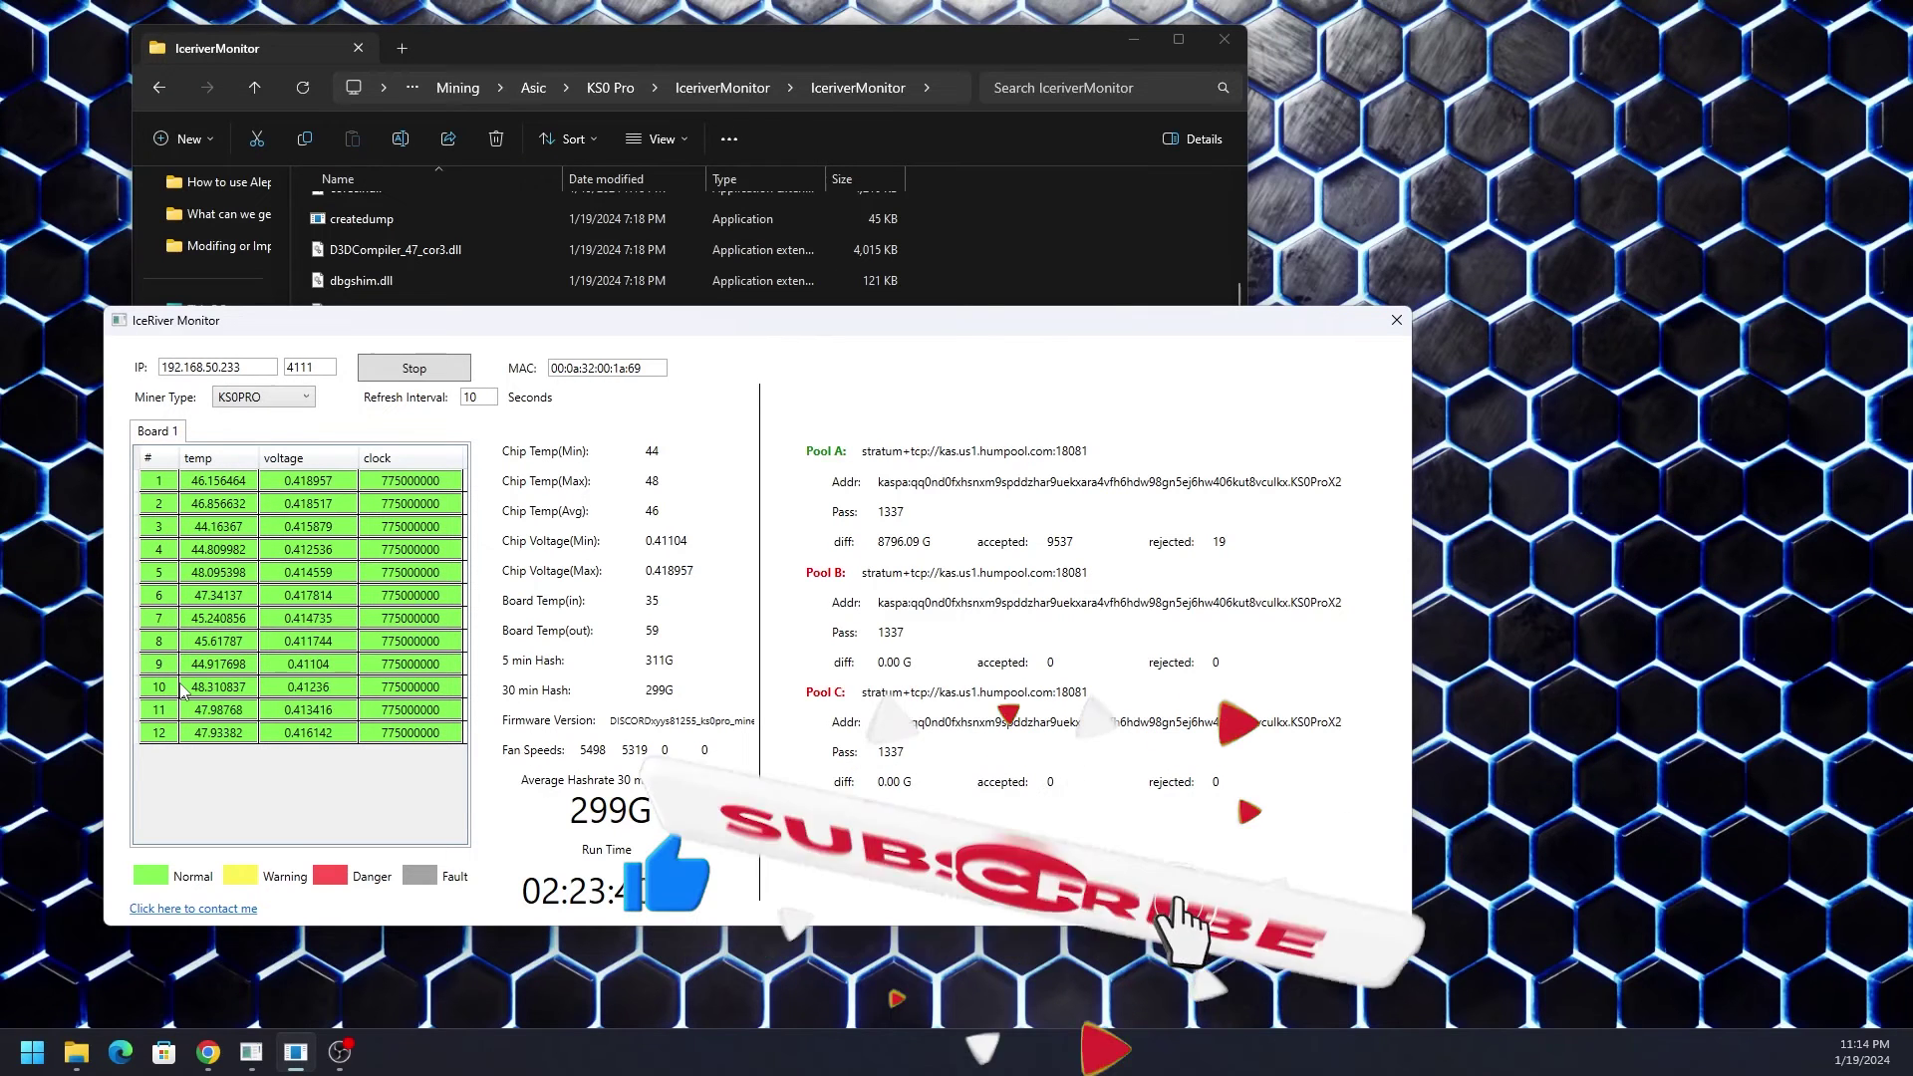
pyautogui.click(218, 643)
pyautogui.click(168, 483)
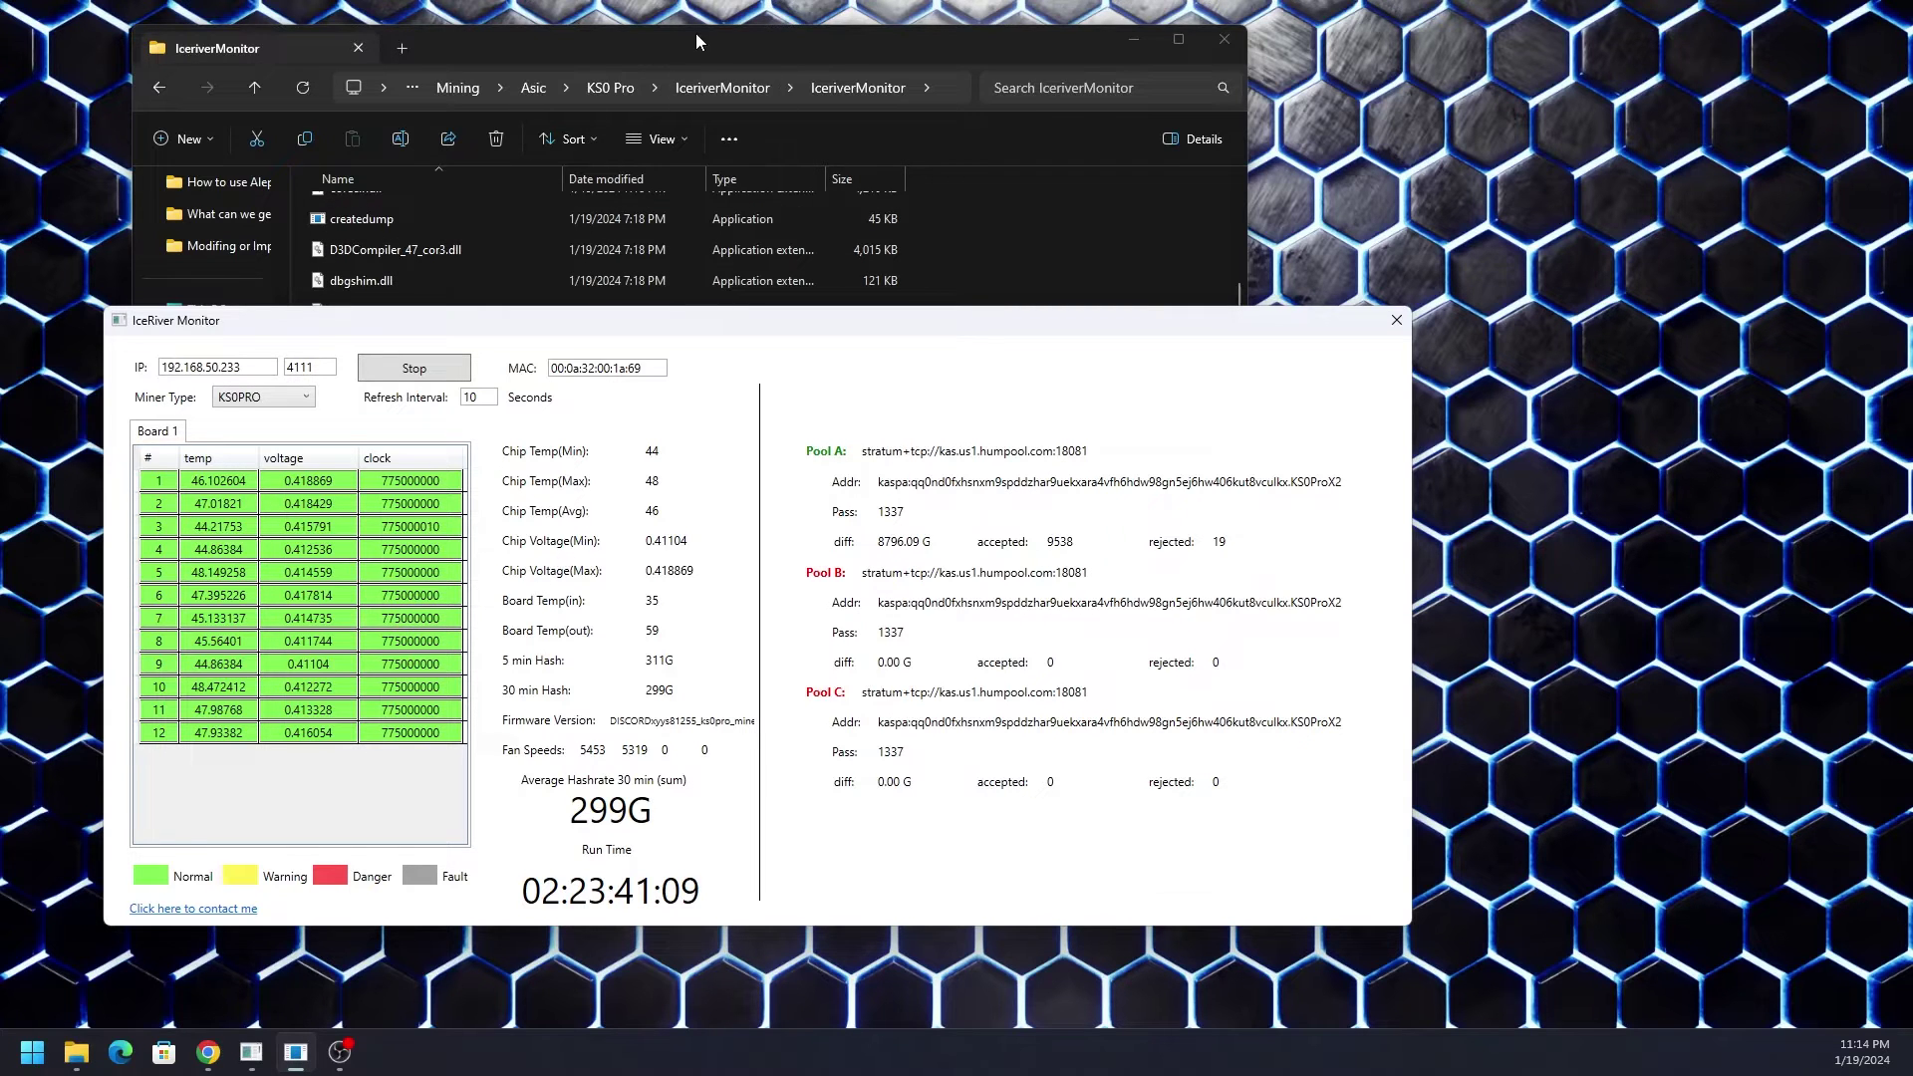
# Step: Open '340 version', then its Ks0Pro_IDNum-1-1a69 folder, and select 340G_L_ks0pro_update.bgz
pyautogui.click(609, 92)
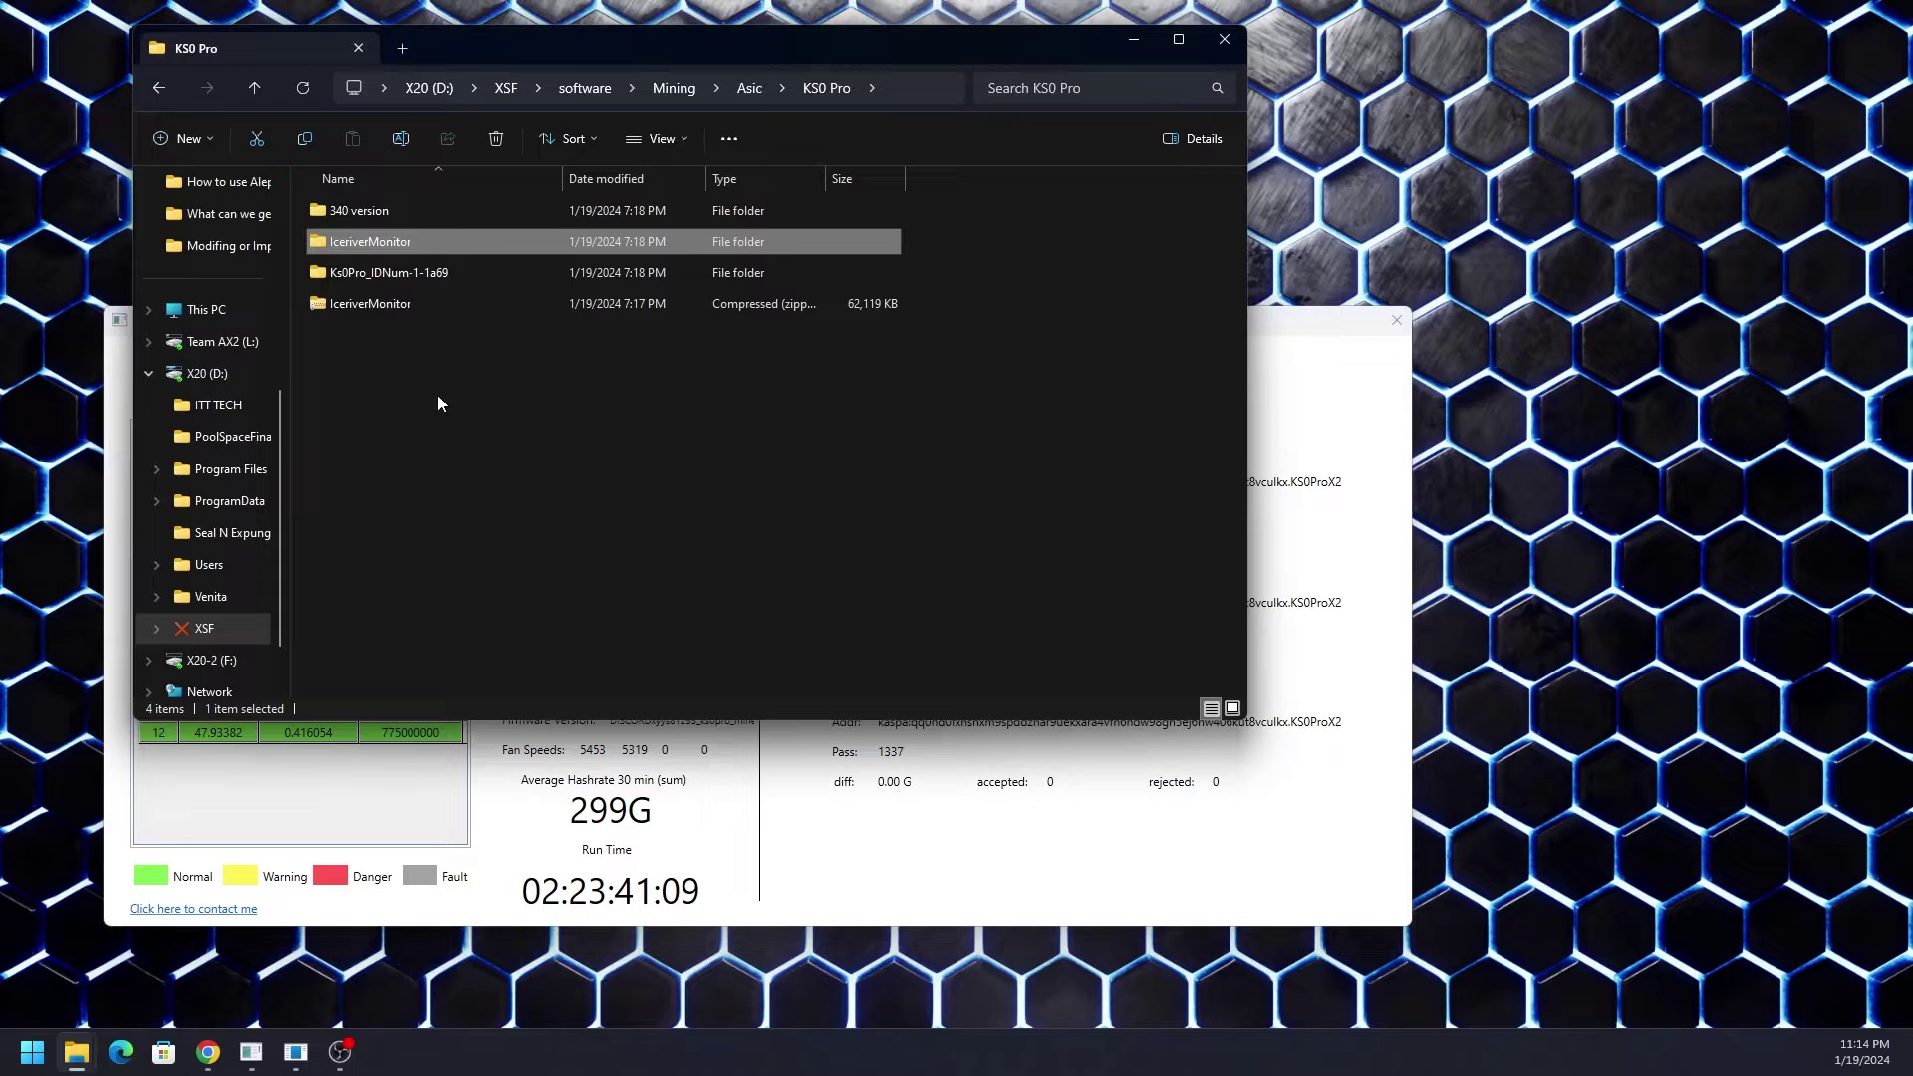
pyautogui.doubleClick(382, 213)
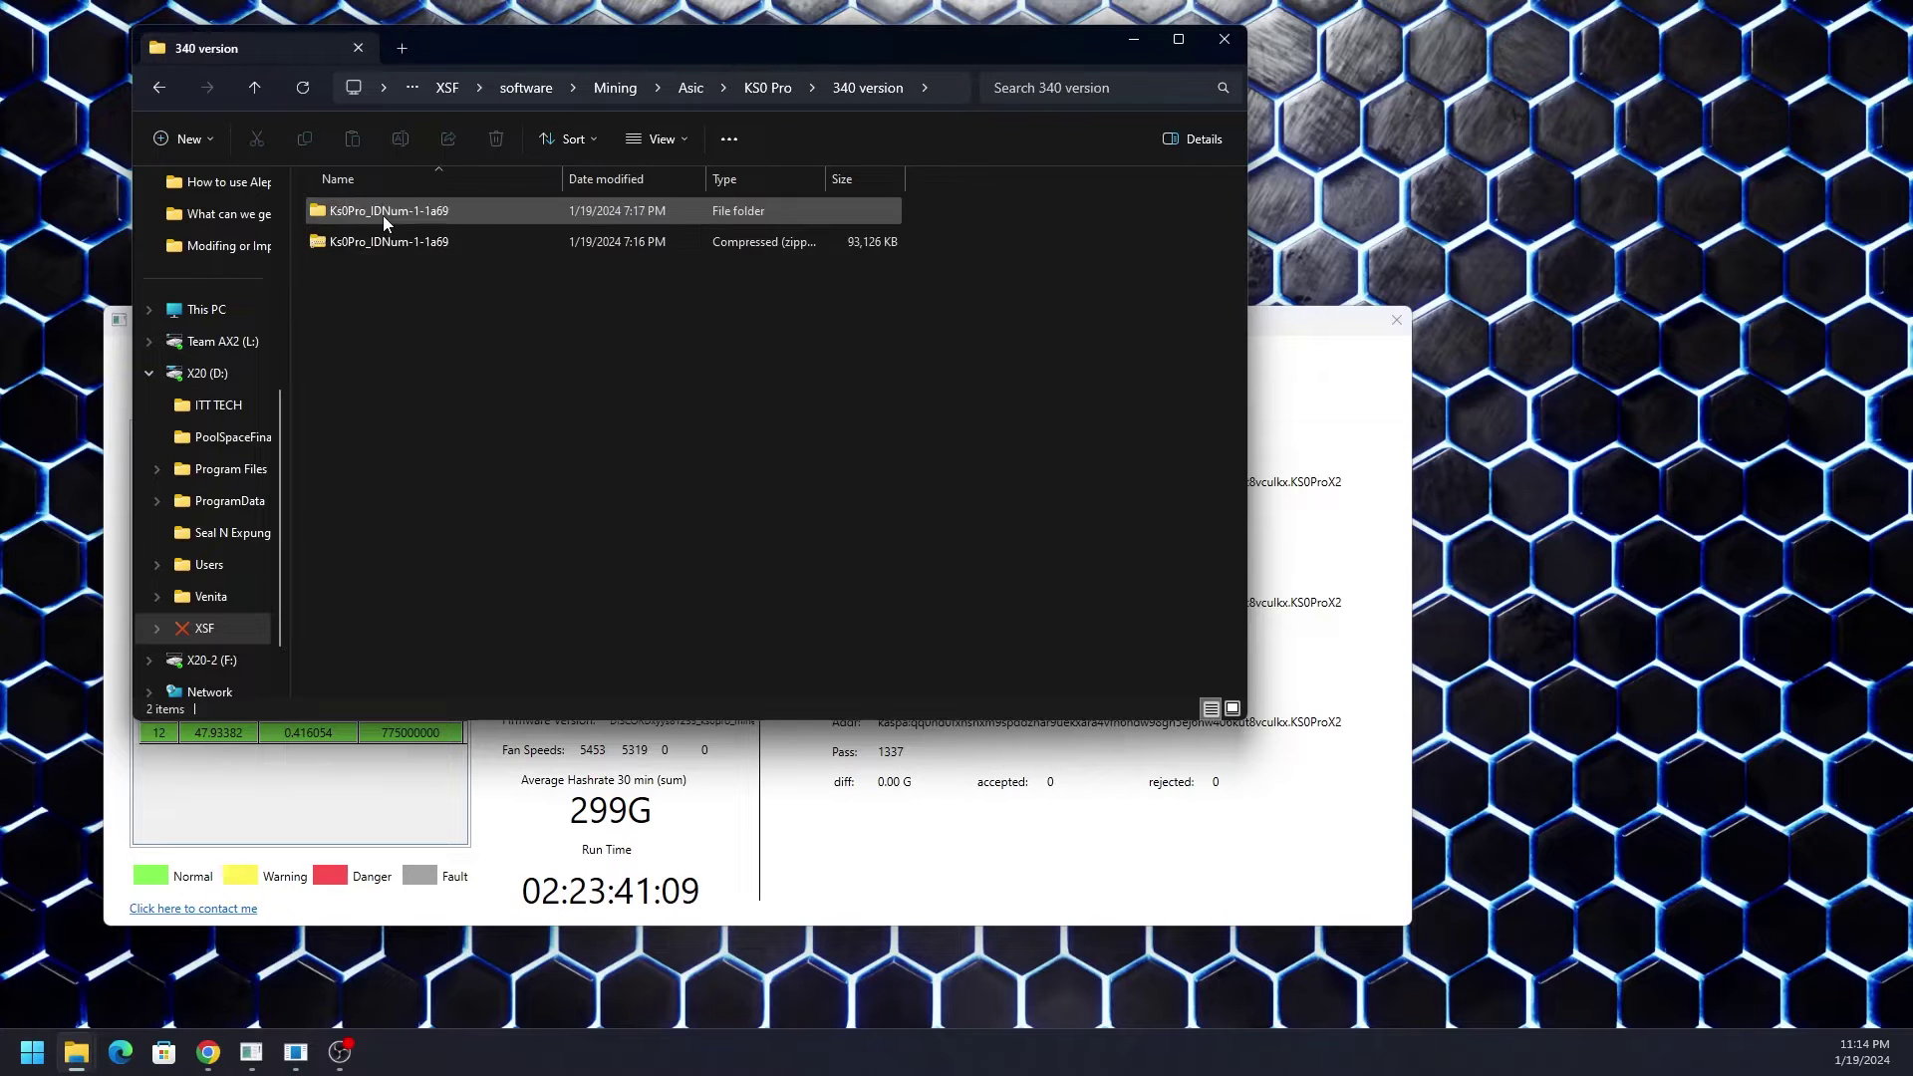
pyautogui.click(422, 249)
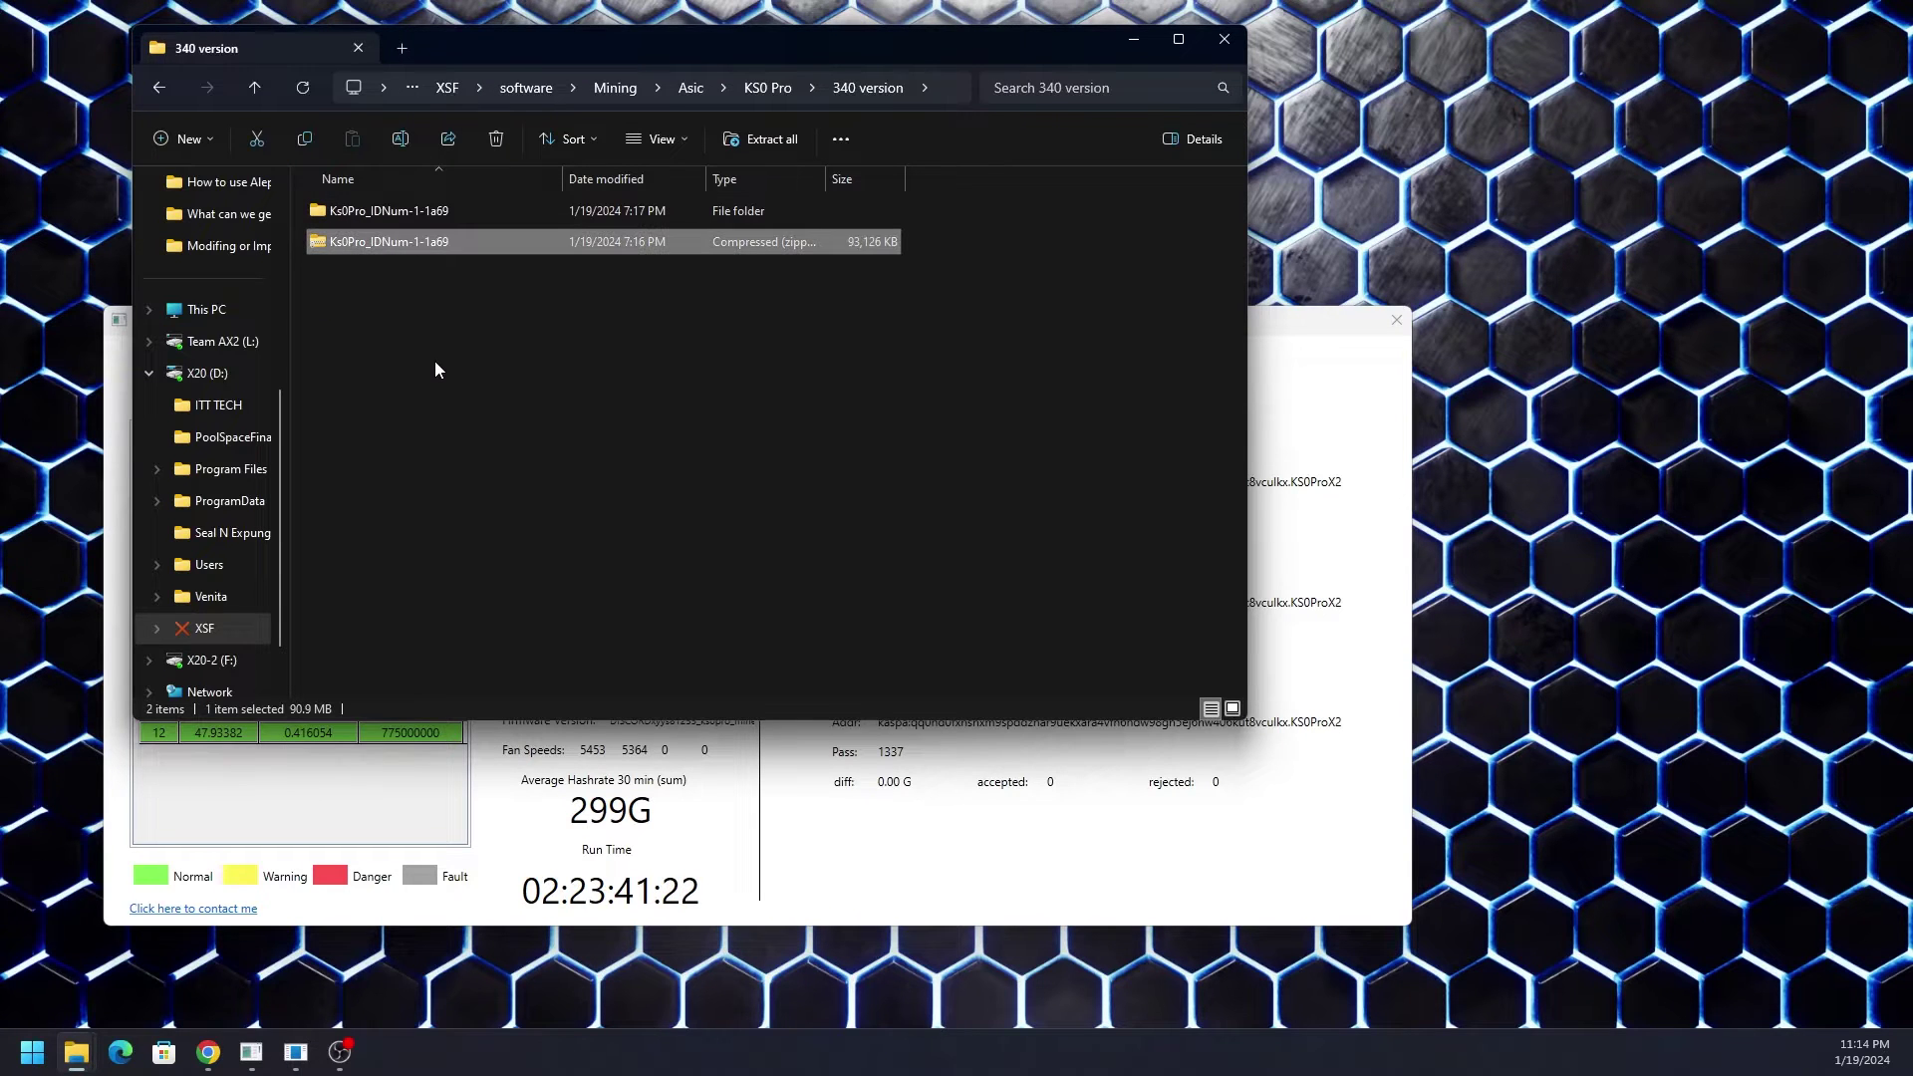
pyautogui.doubleClick(405, 213)
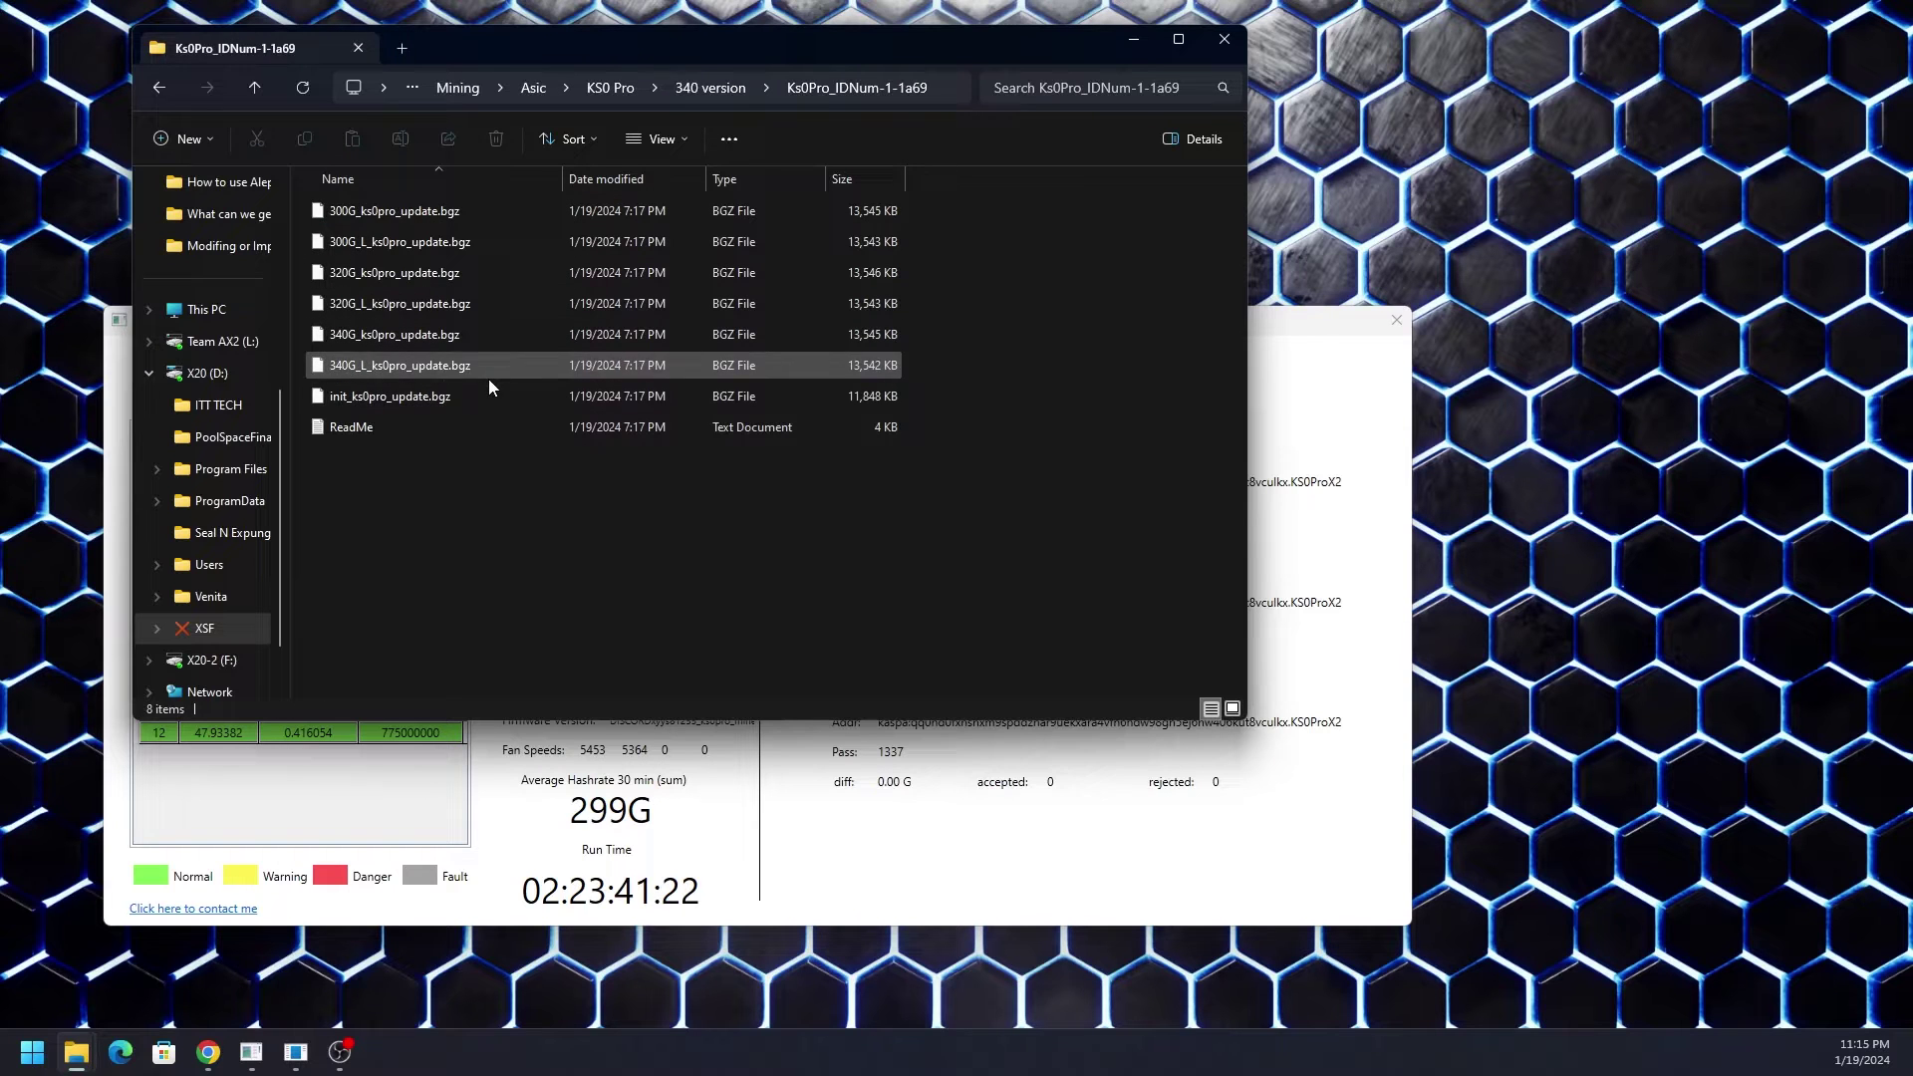
pyautogui.click(475, 368)
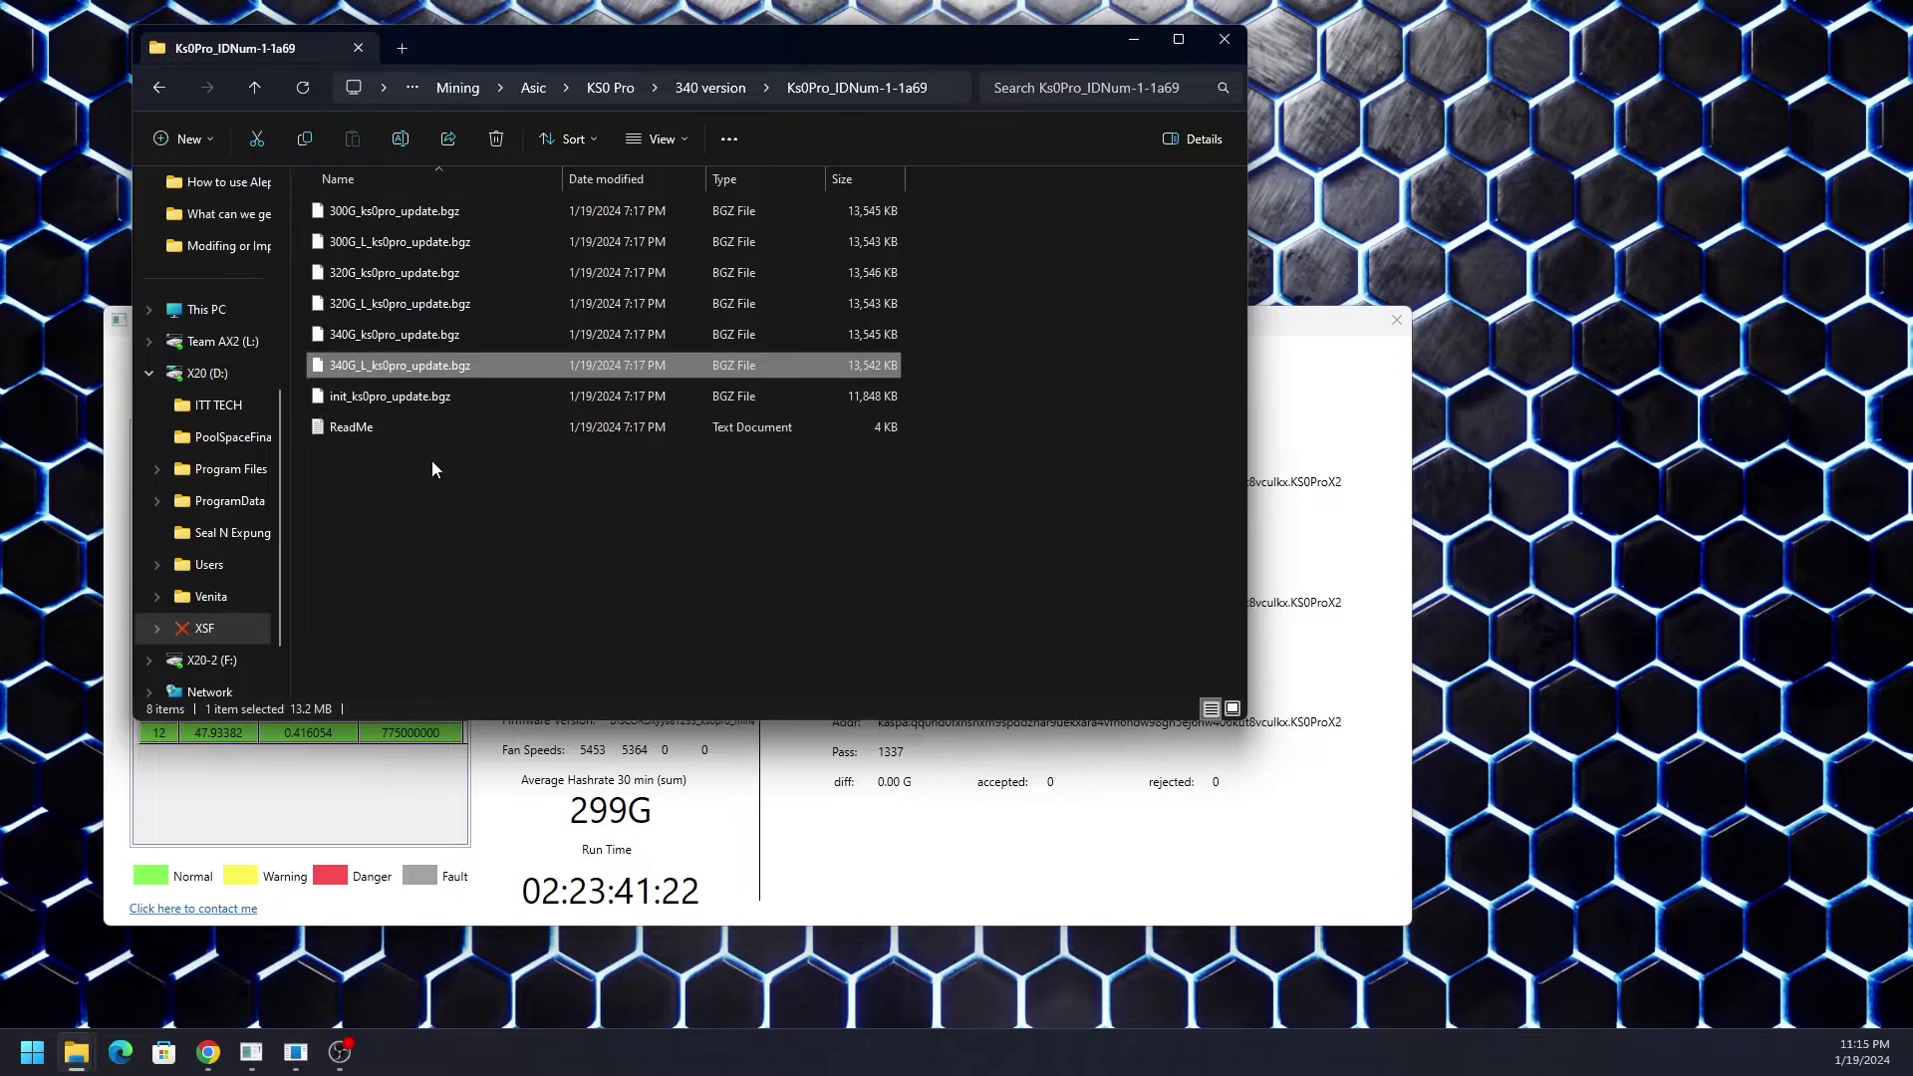
# Step: In the miner web page, choose 'Restore factory settings' and confirm the reset with OK
pyautogui.click(217, 1067)
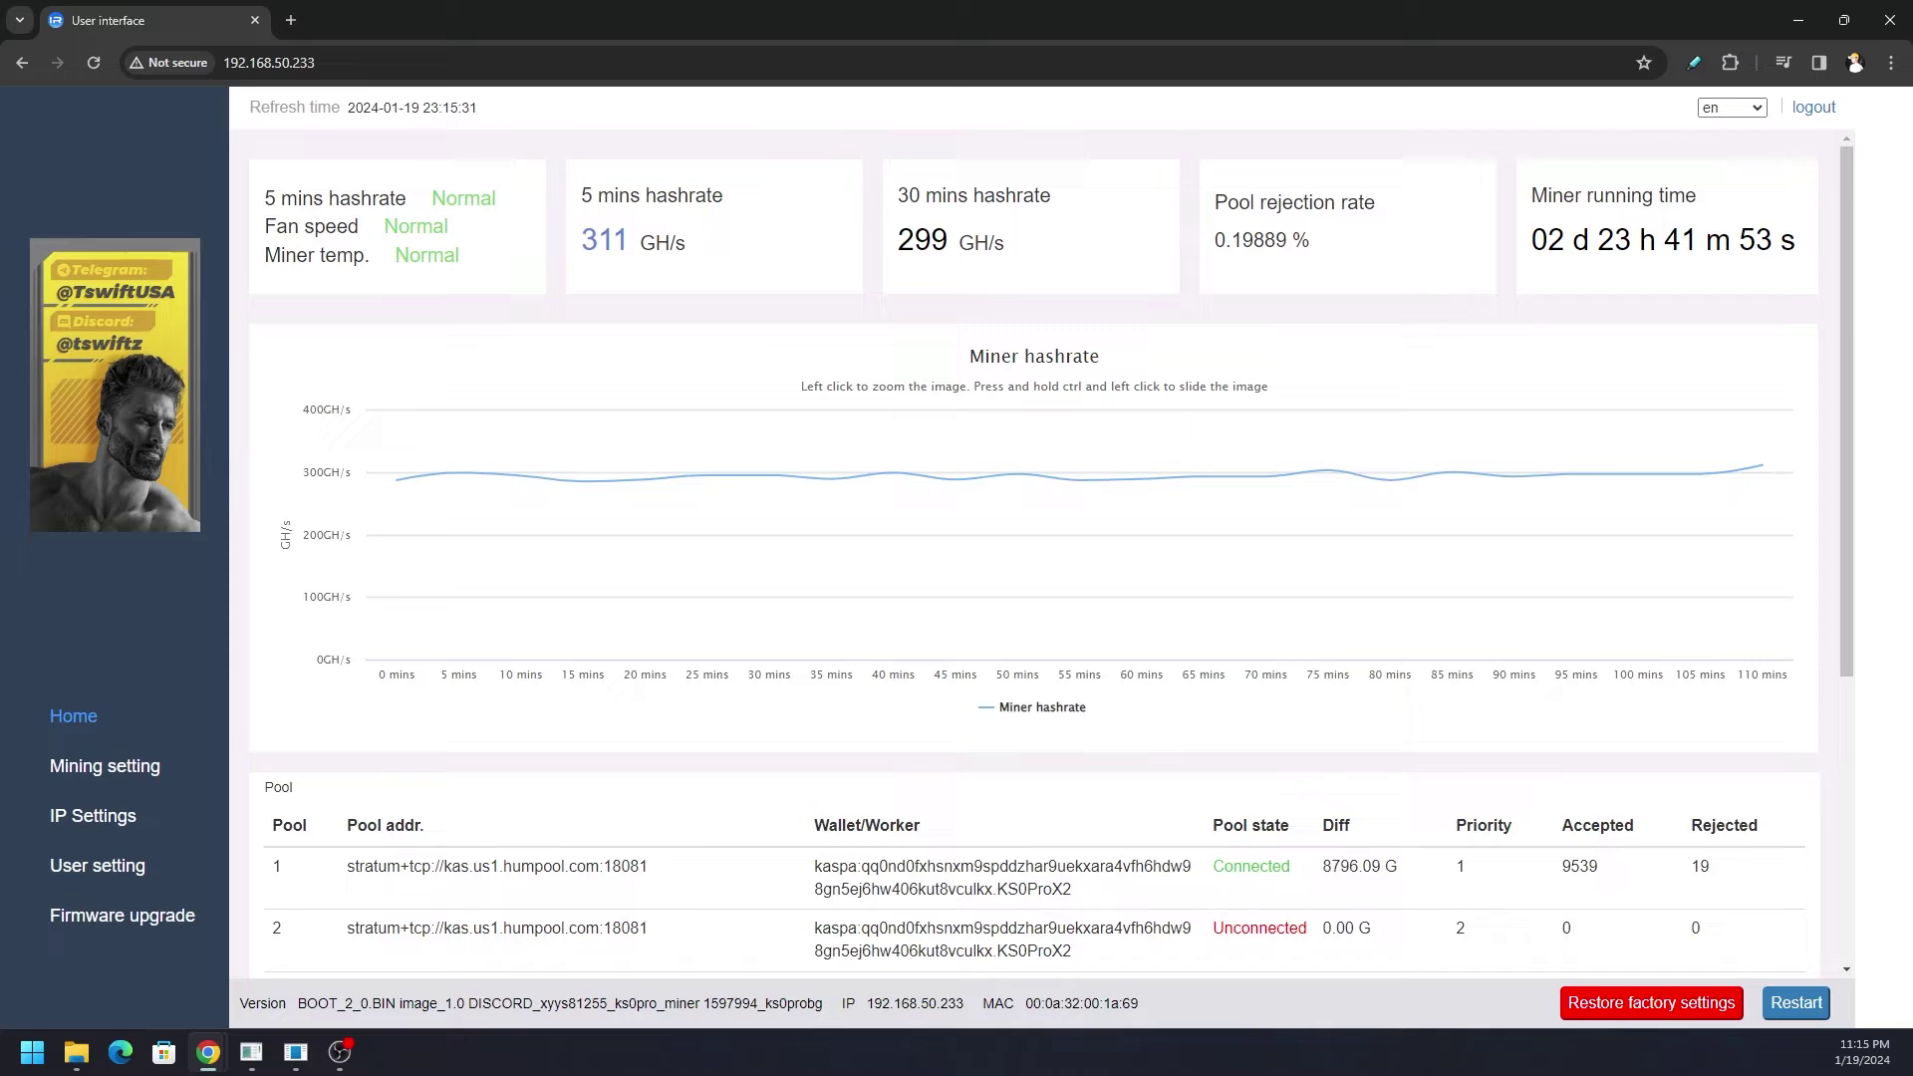
pyautogui.click(1634, 1008)
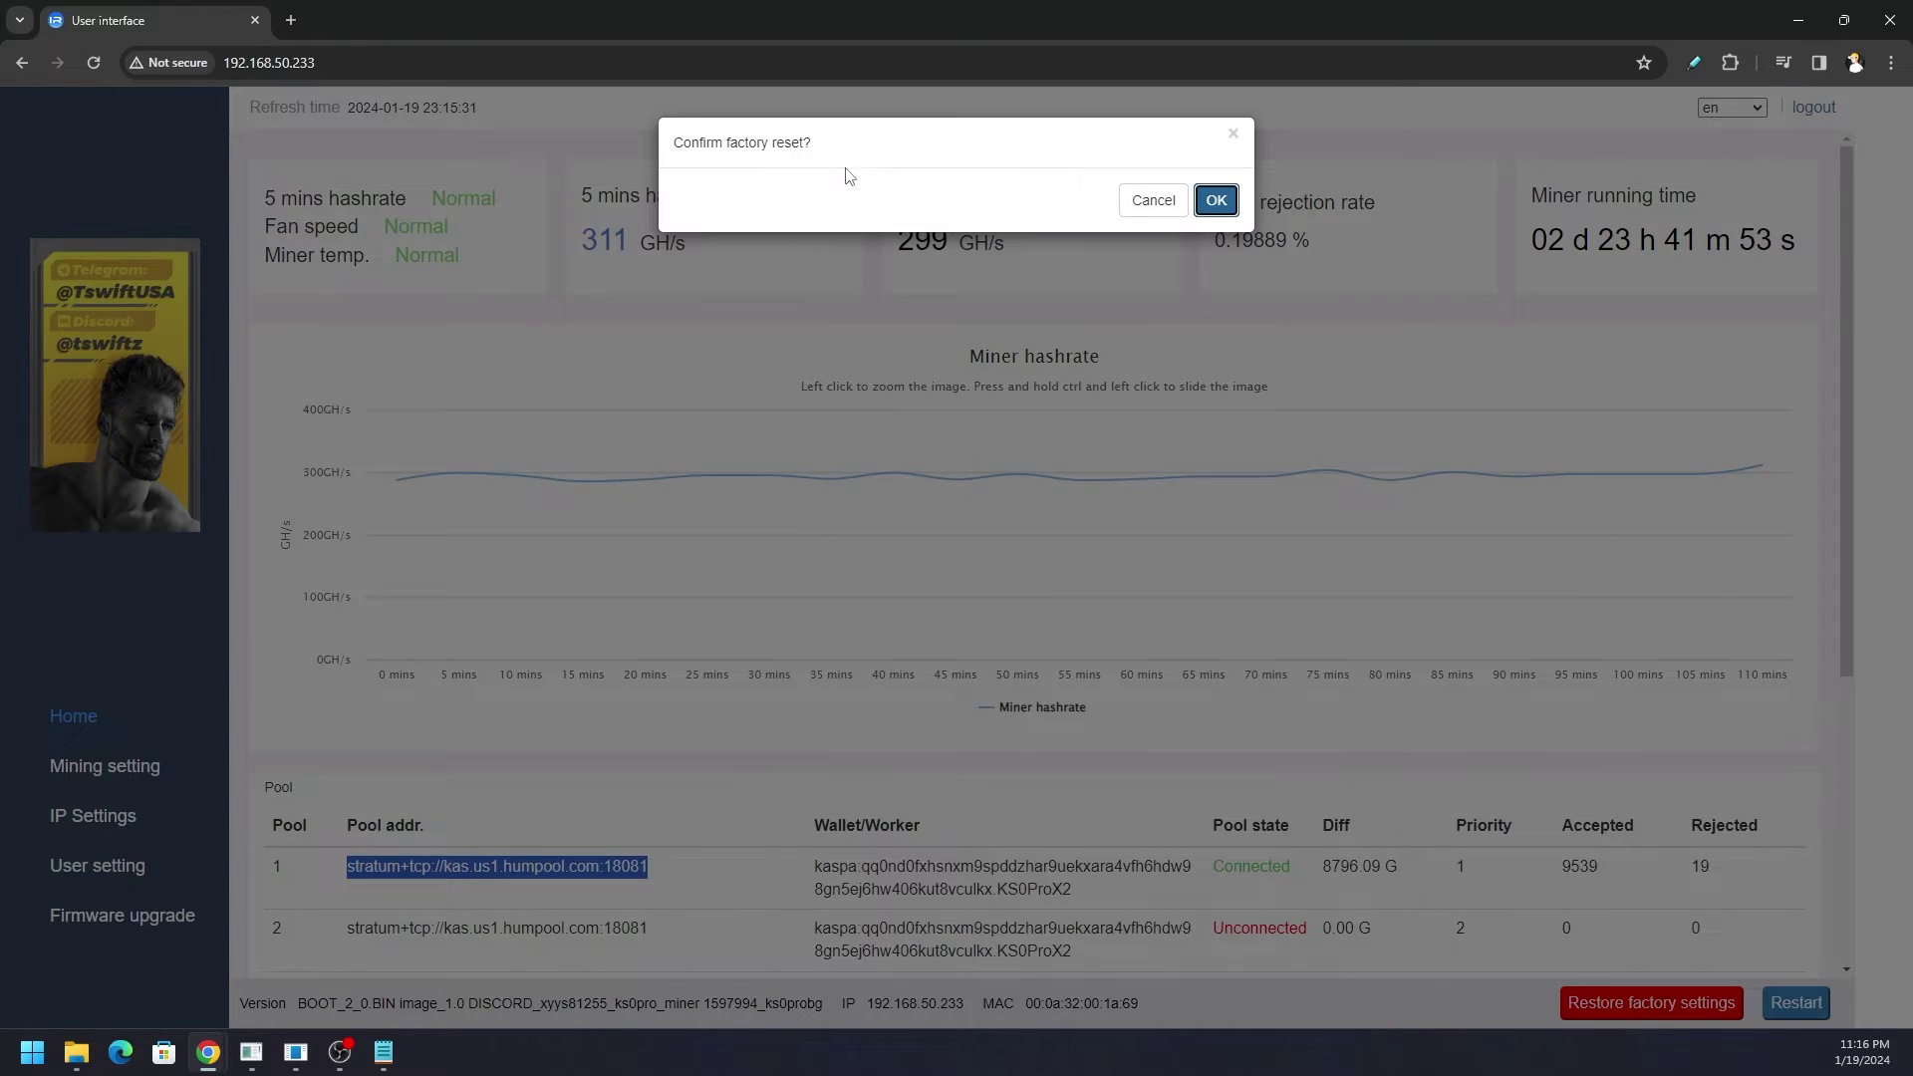
pyautogui.click(1216, 200)
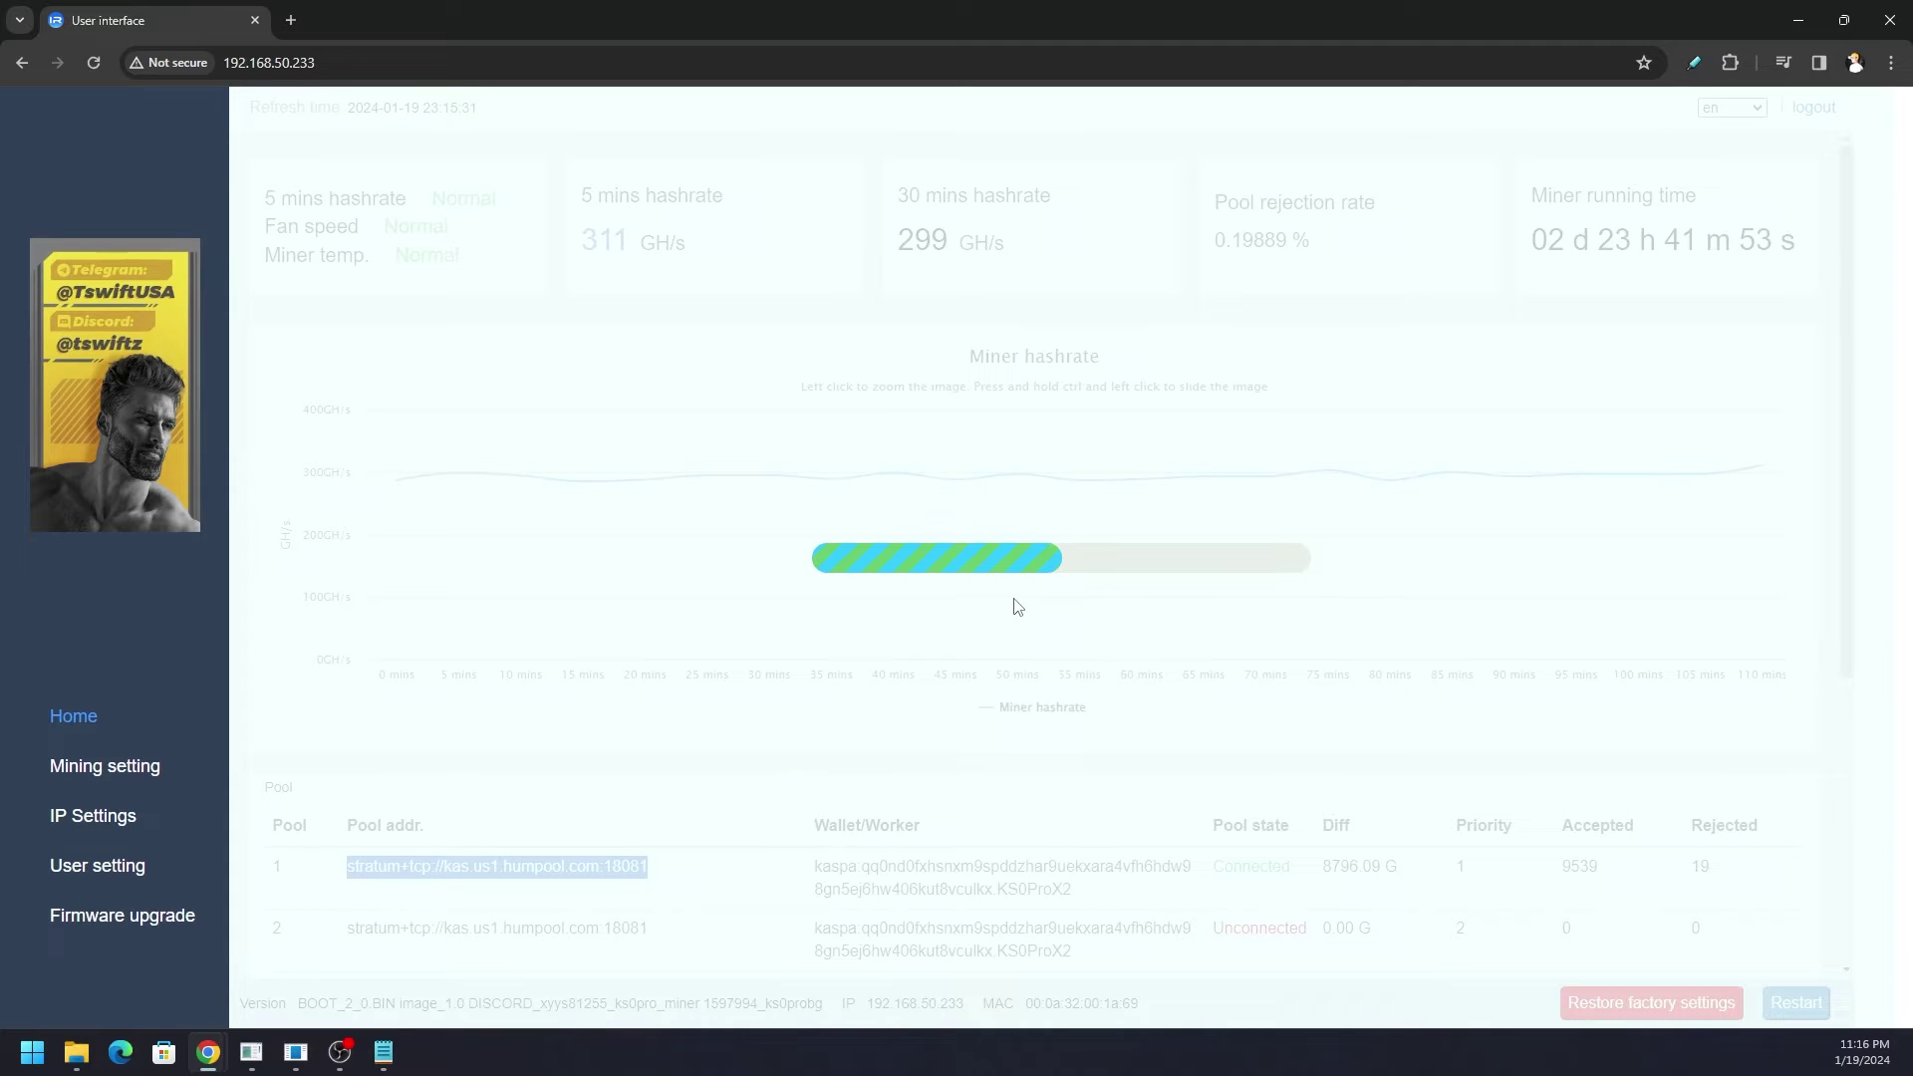
# Step: Read the ReadMe's step on uploading the INIT file, then return to the miner web page
pyautogui.click(384, 1052)
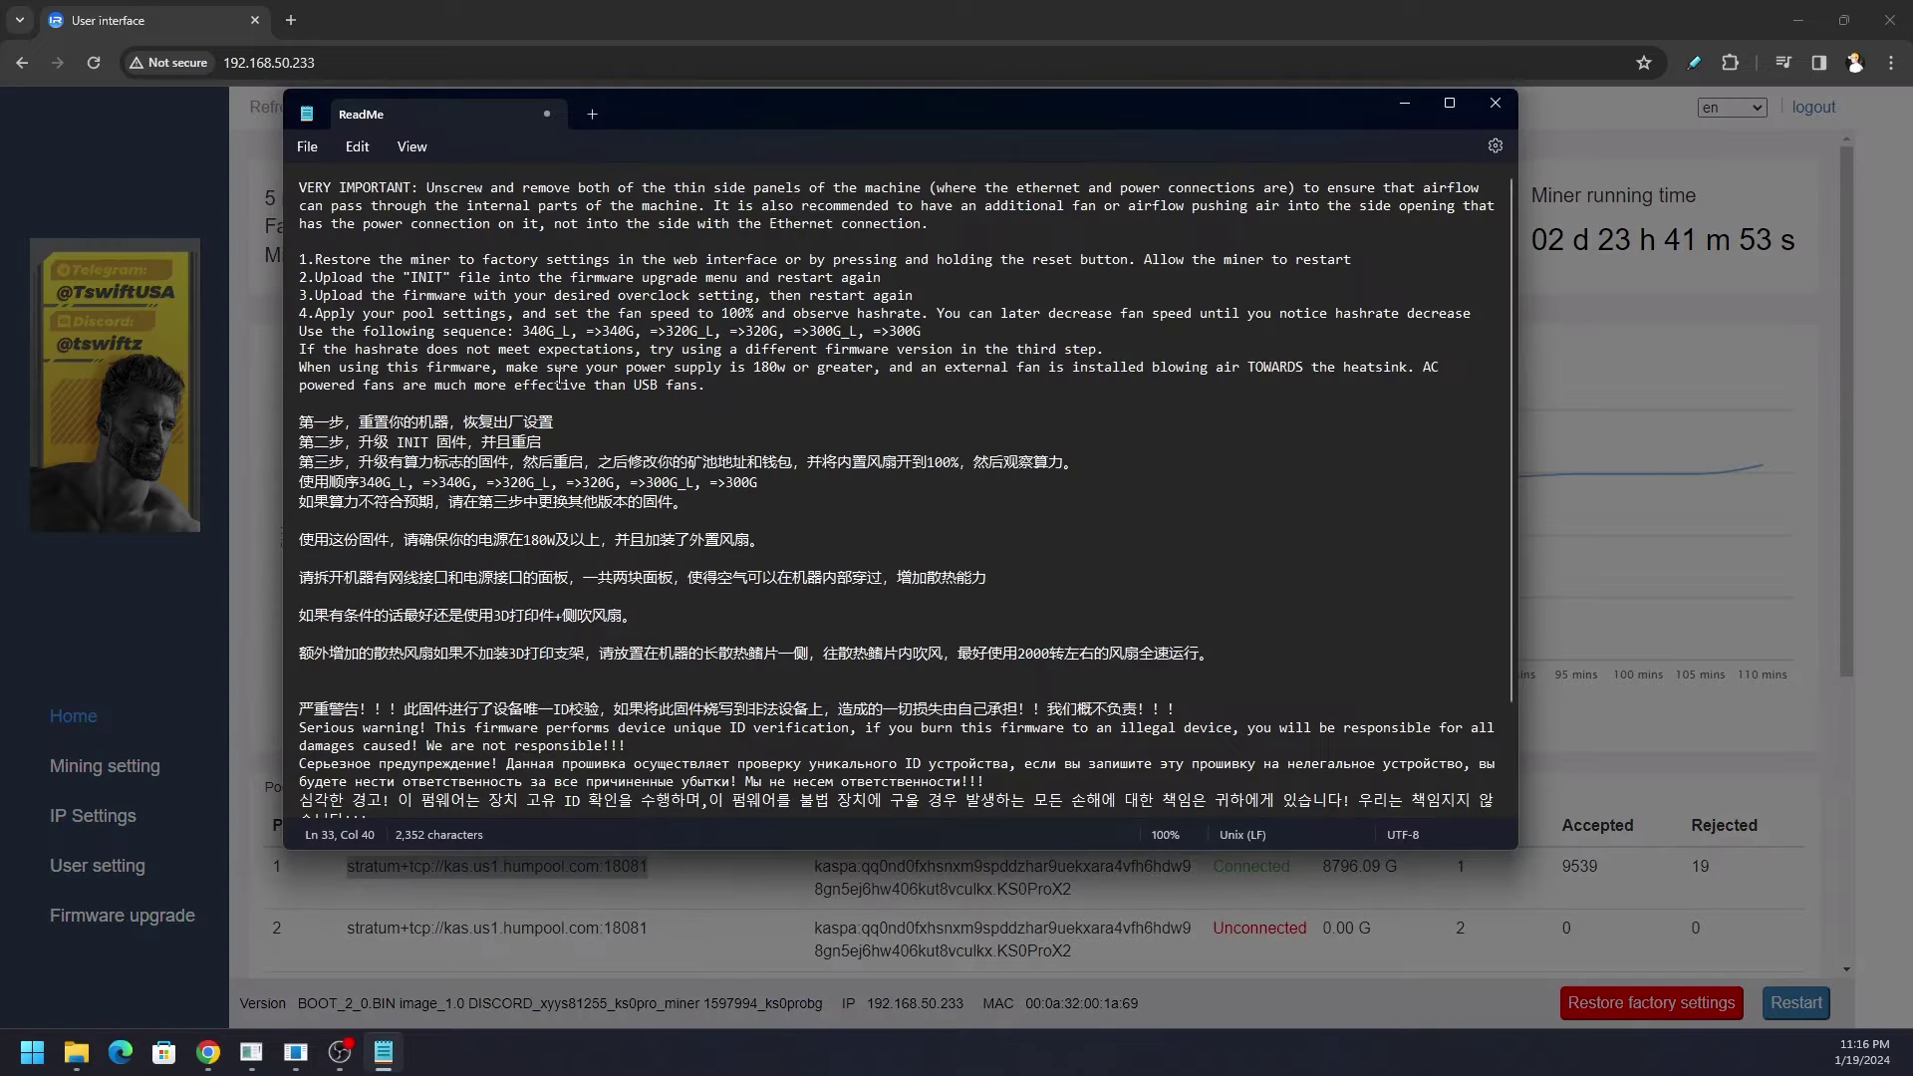
pyautogui.moveTo(305, 278); pyautogui.dragTo(894, 284)
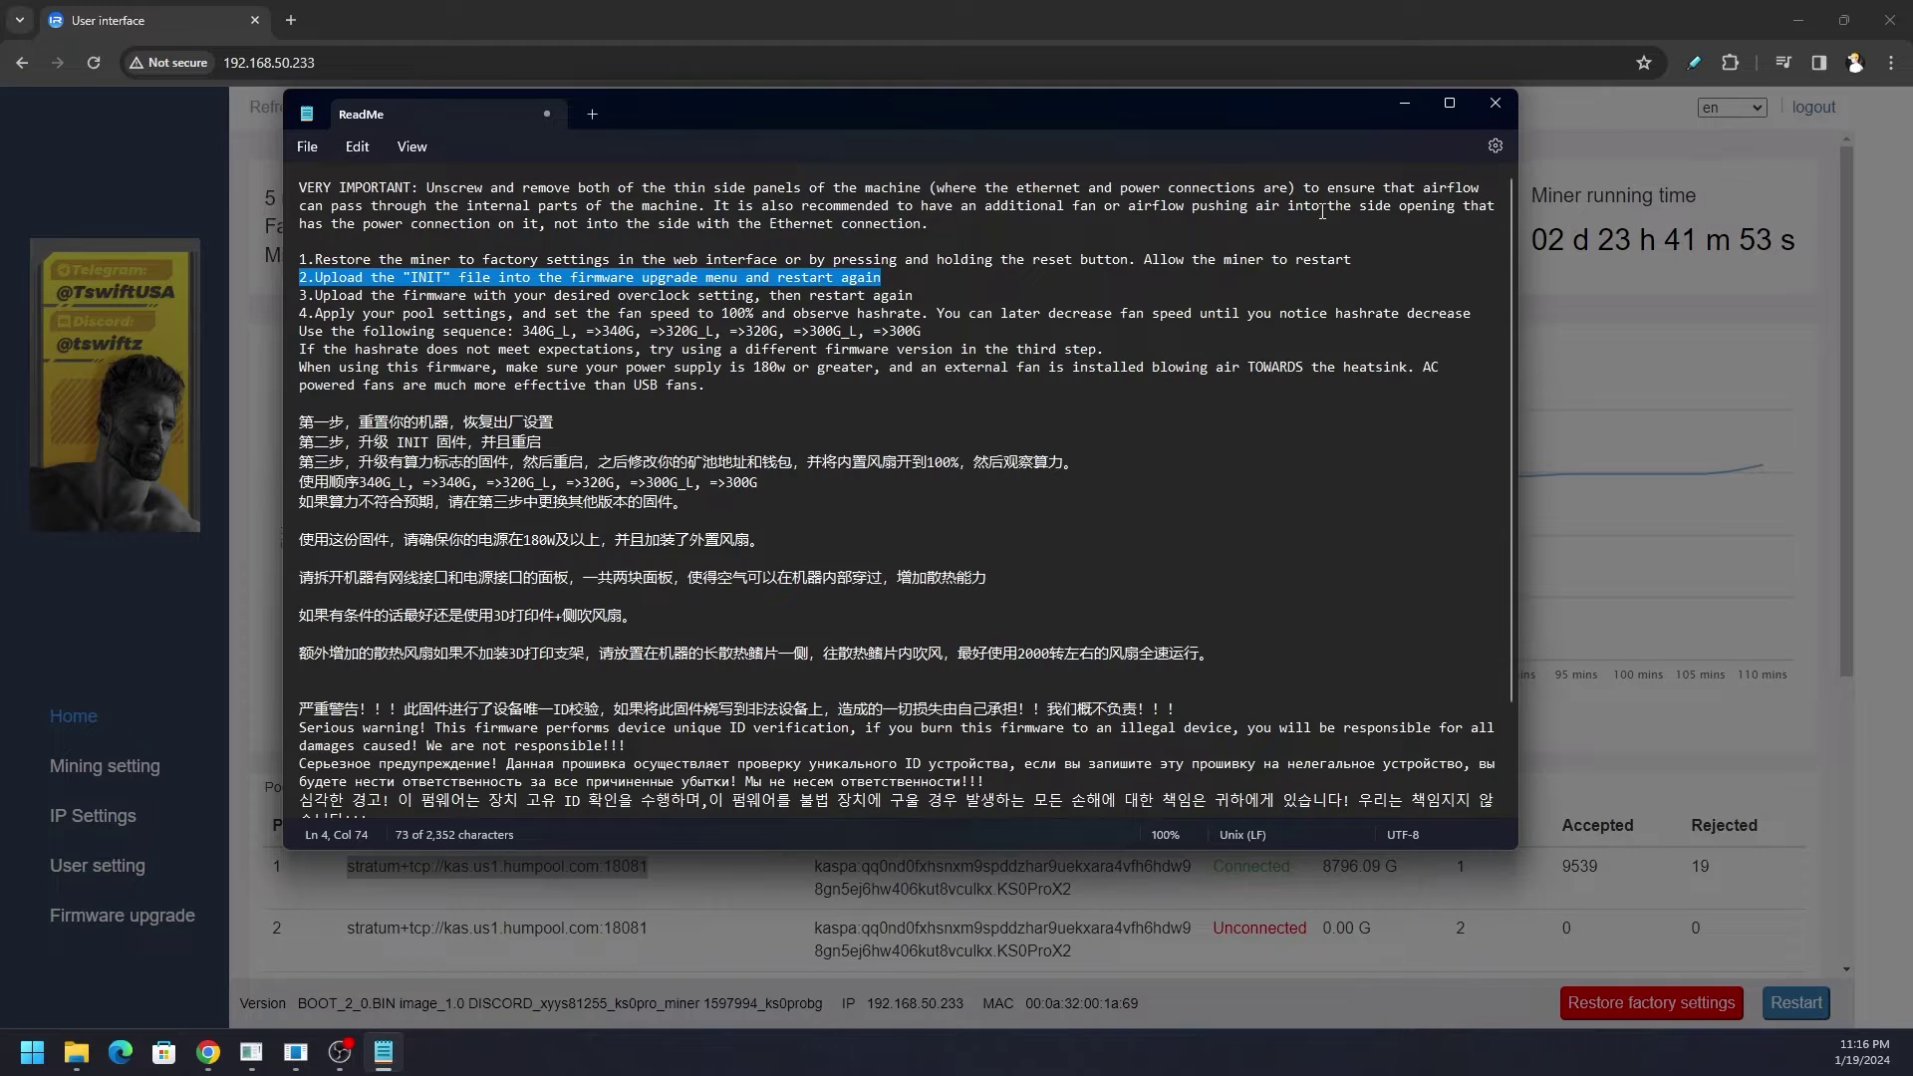
pyautogui.click(1380, 9)
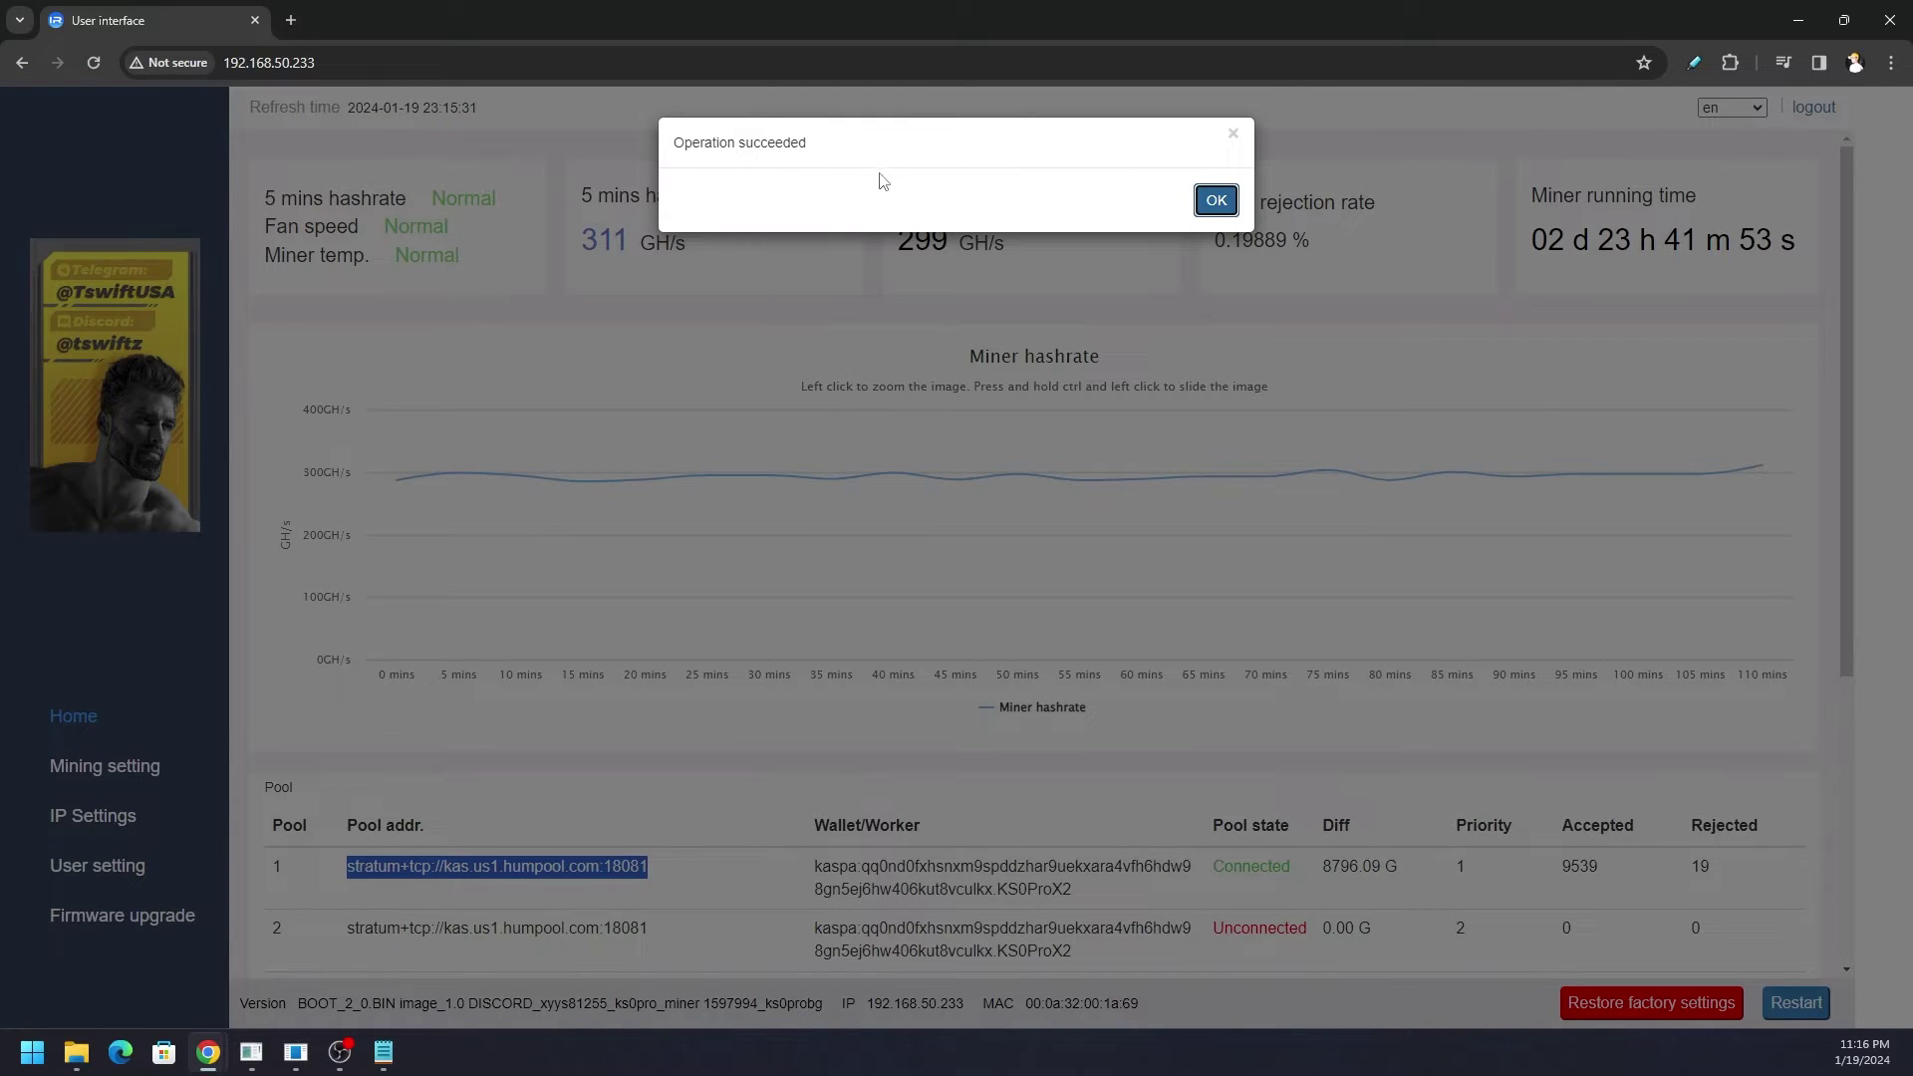
# Step: Dismiss the success message, reload the dashboard, and check pool 1's address and wallet/worker
pyautogui.click(1217, 199)
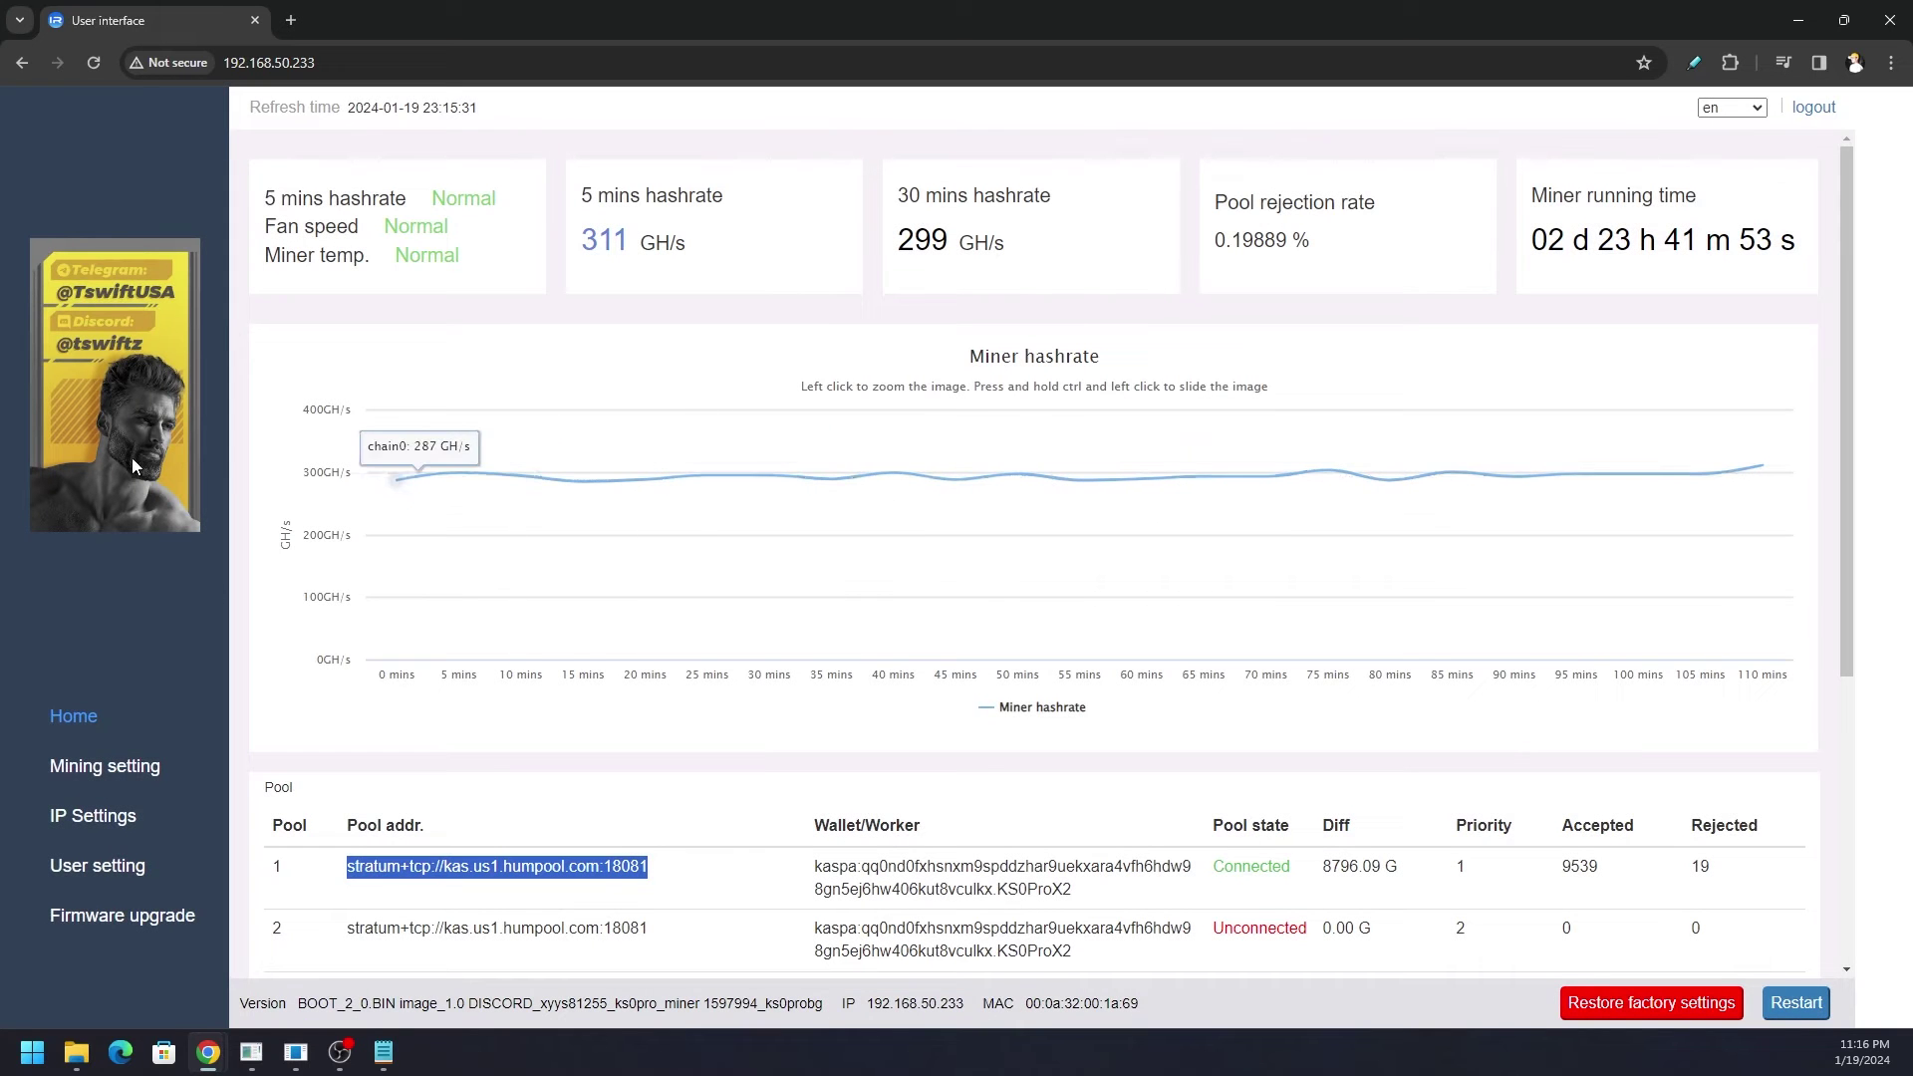
pyautogui.click(80, 718)
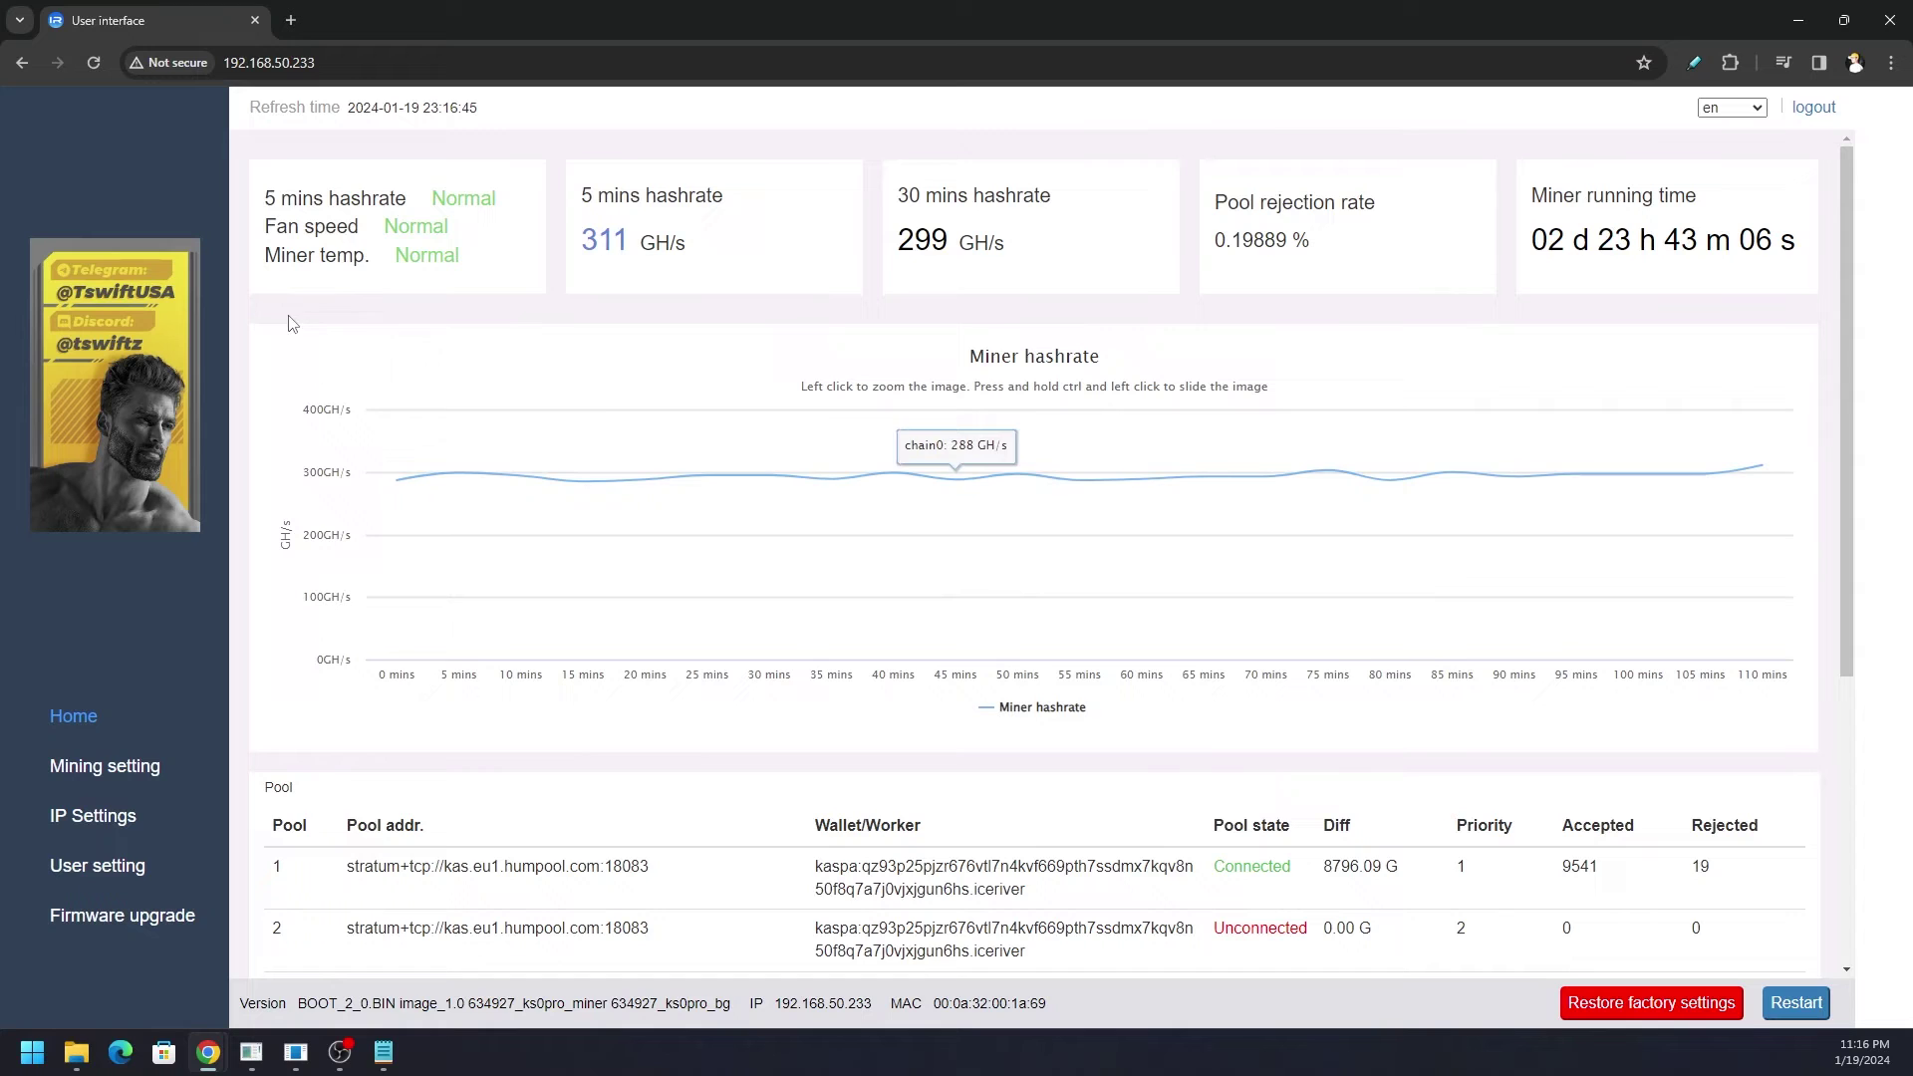
pyautogui.moveTo(665, 875); pyautogui.dragTo(363, 883)
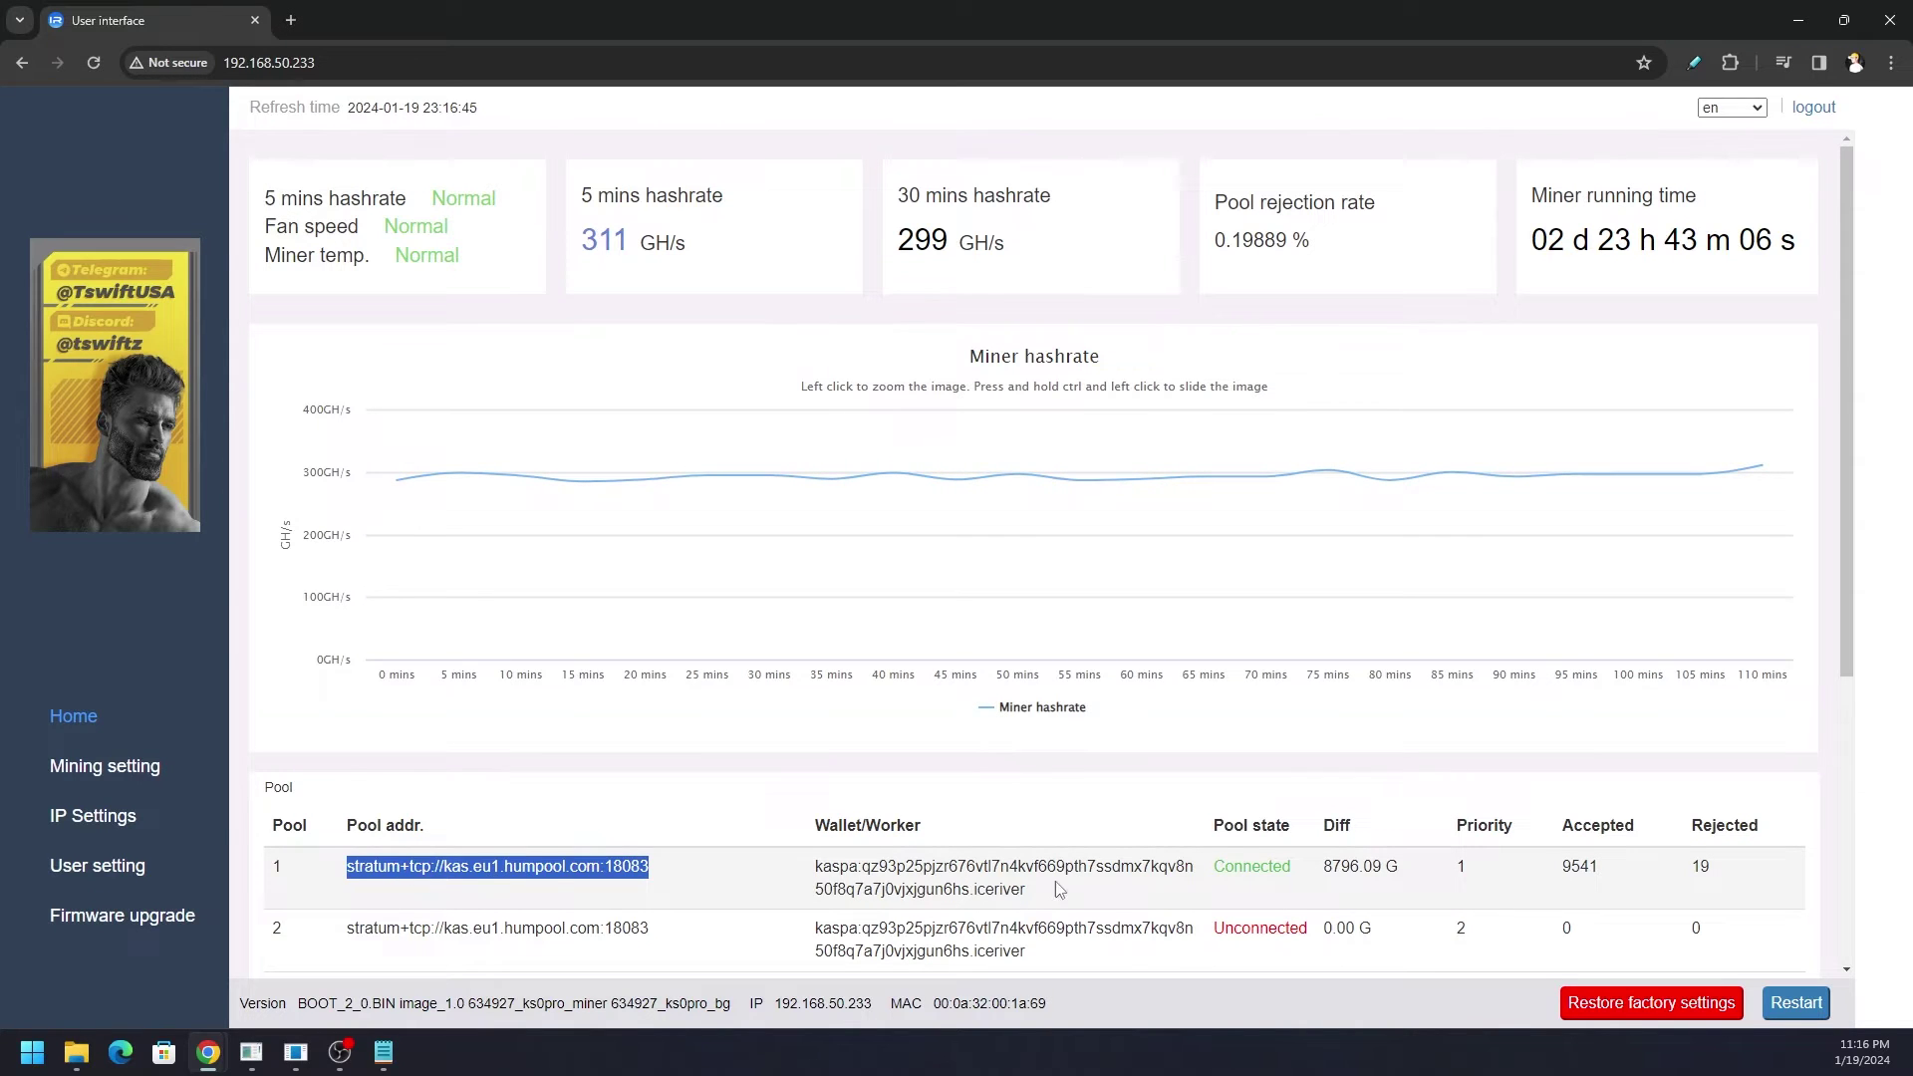
pyautogui.moveTo(1056, 889); pyautogui.dragTo(807, 880)
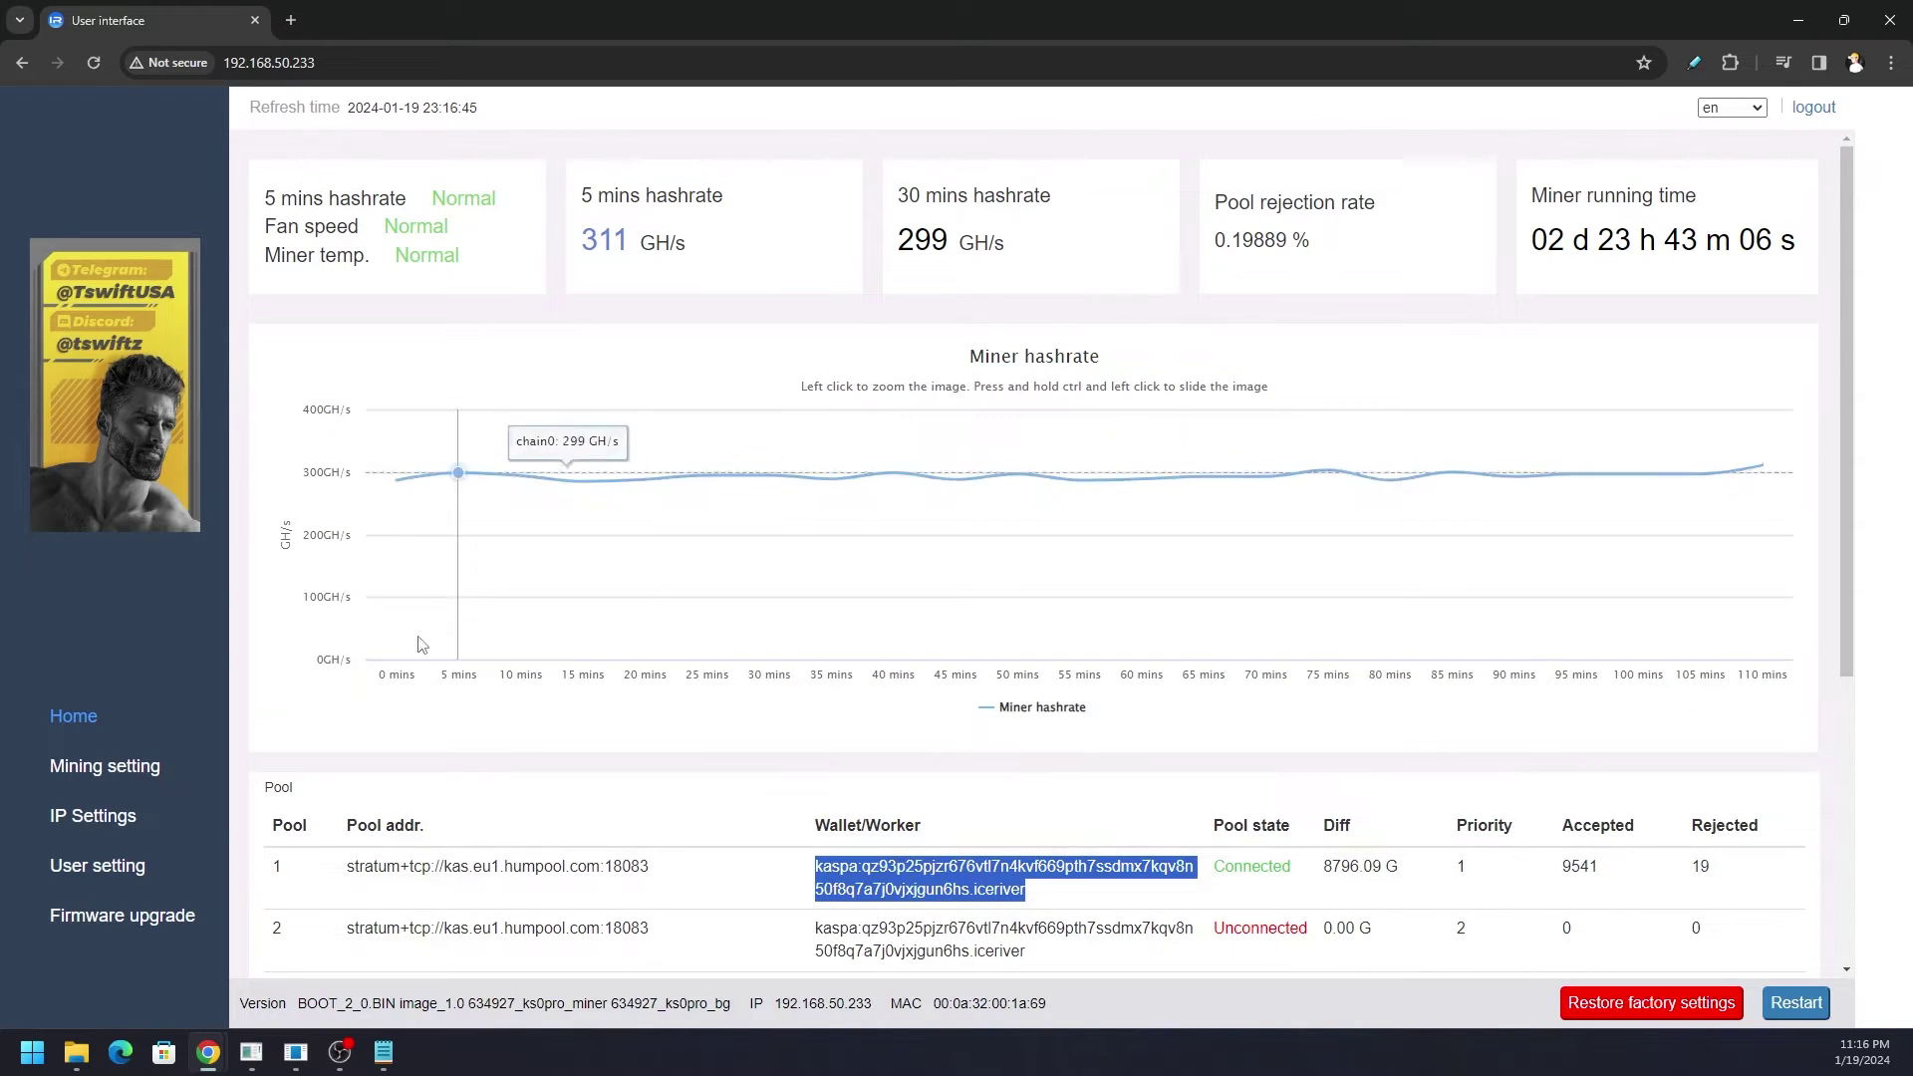
# Step: Flash init_ks0pro_update.bgz via Firmware upgrade, then confirm the success and machine restart prompts
pyautogui.click(115, 915)
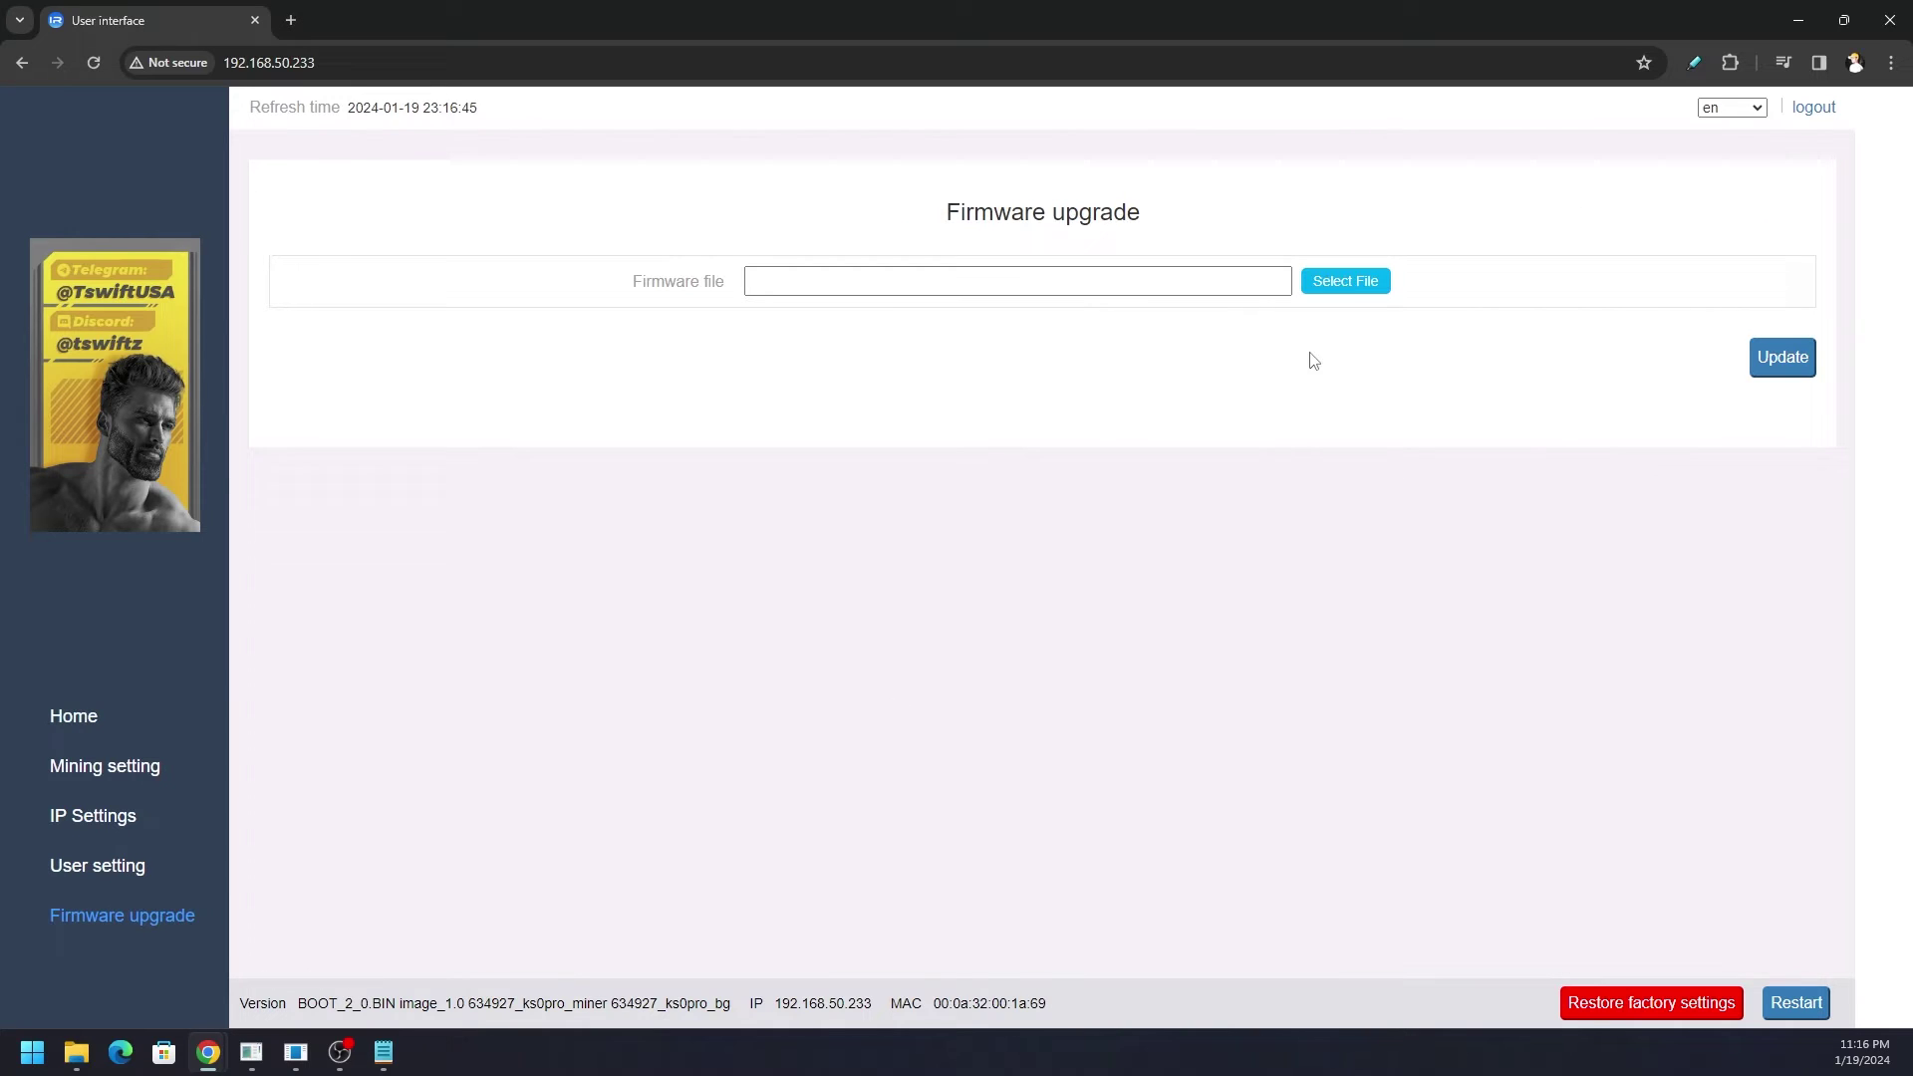
pyautogui.click(1357, 278)
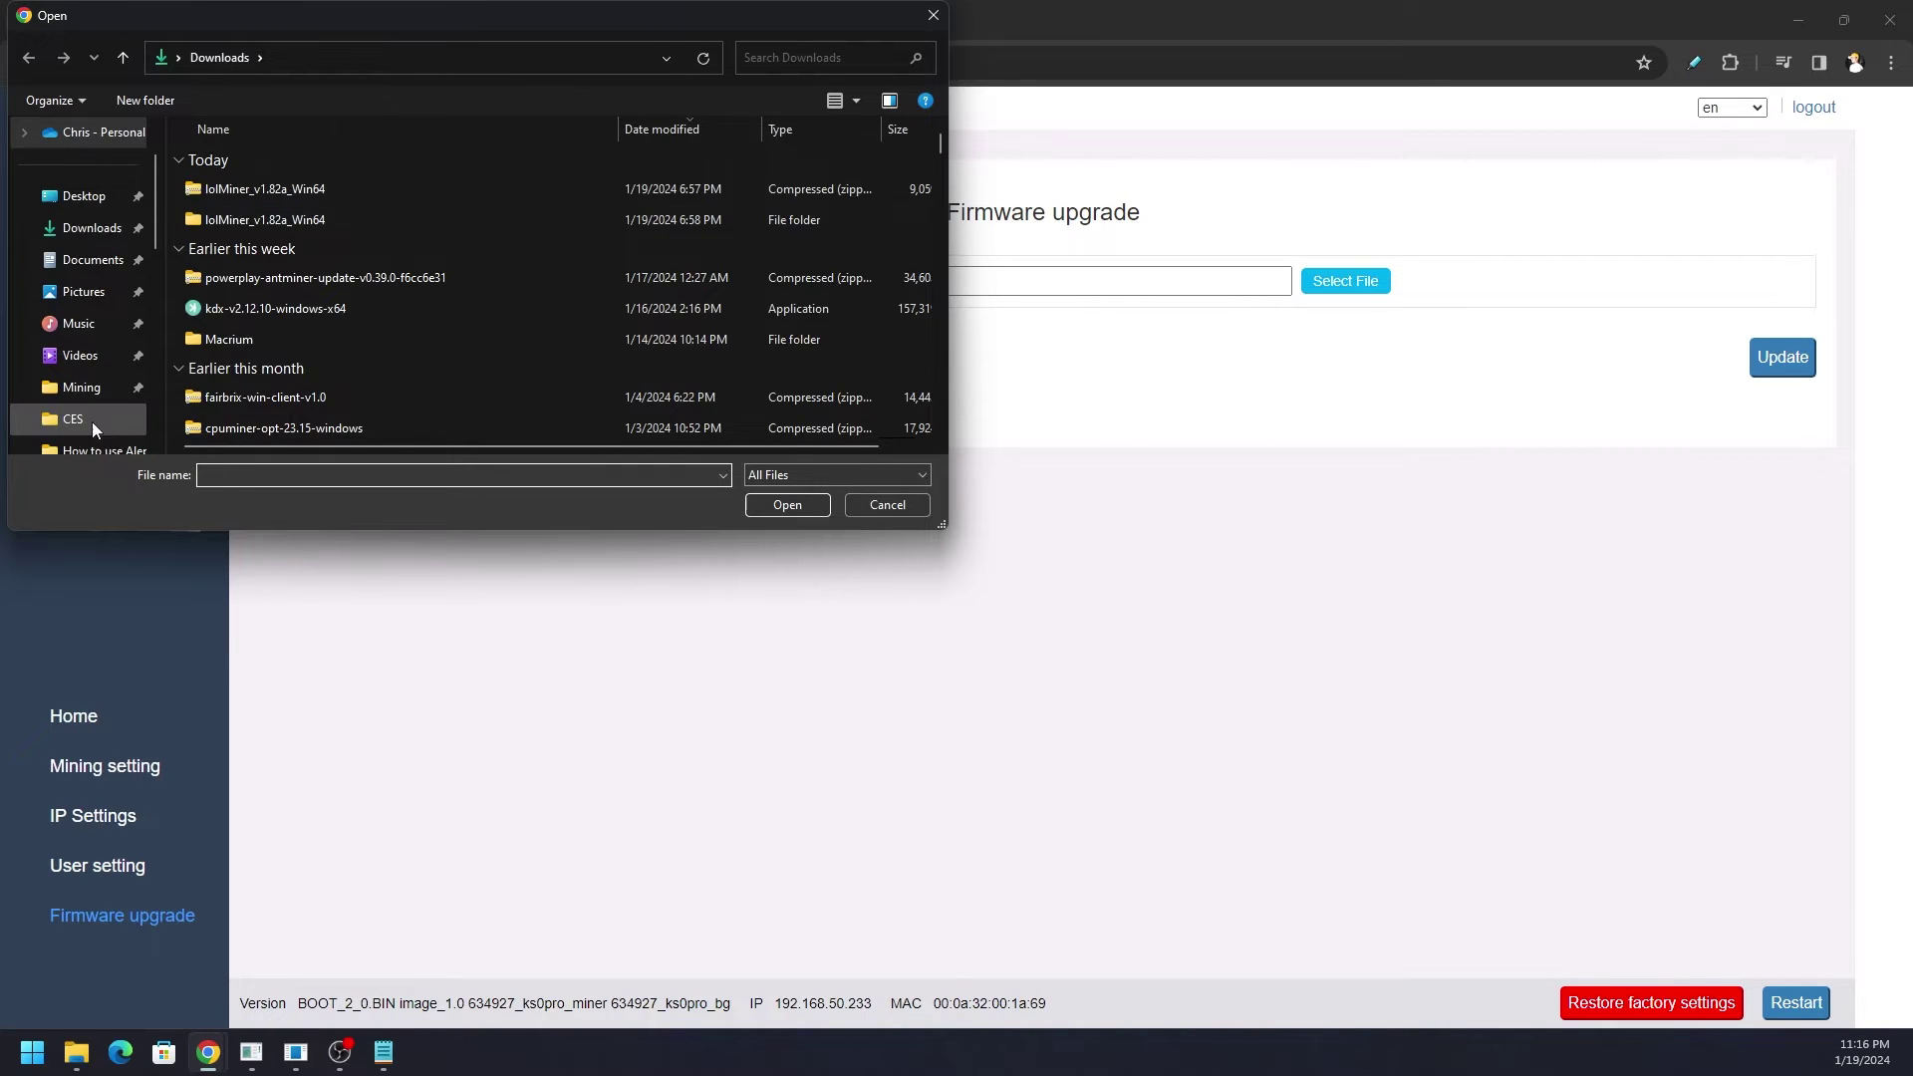
pyautogui.click(301, 349)
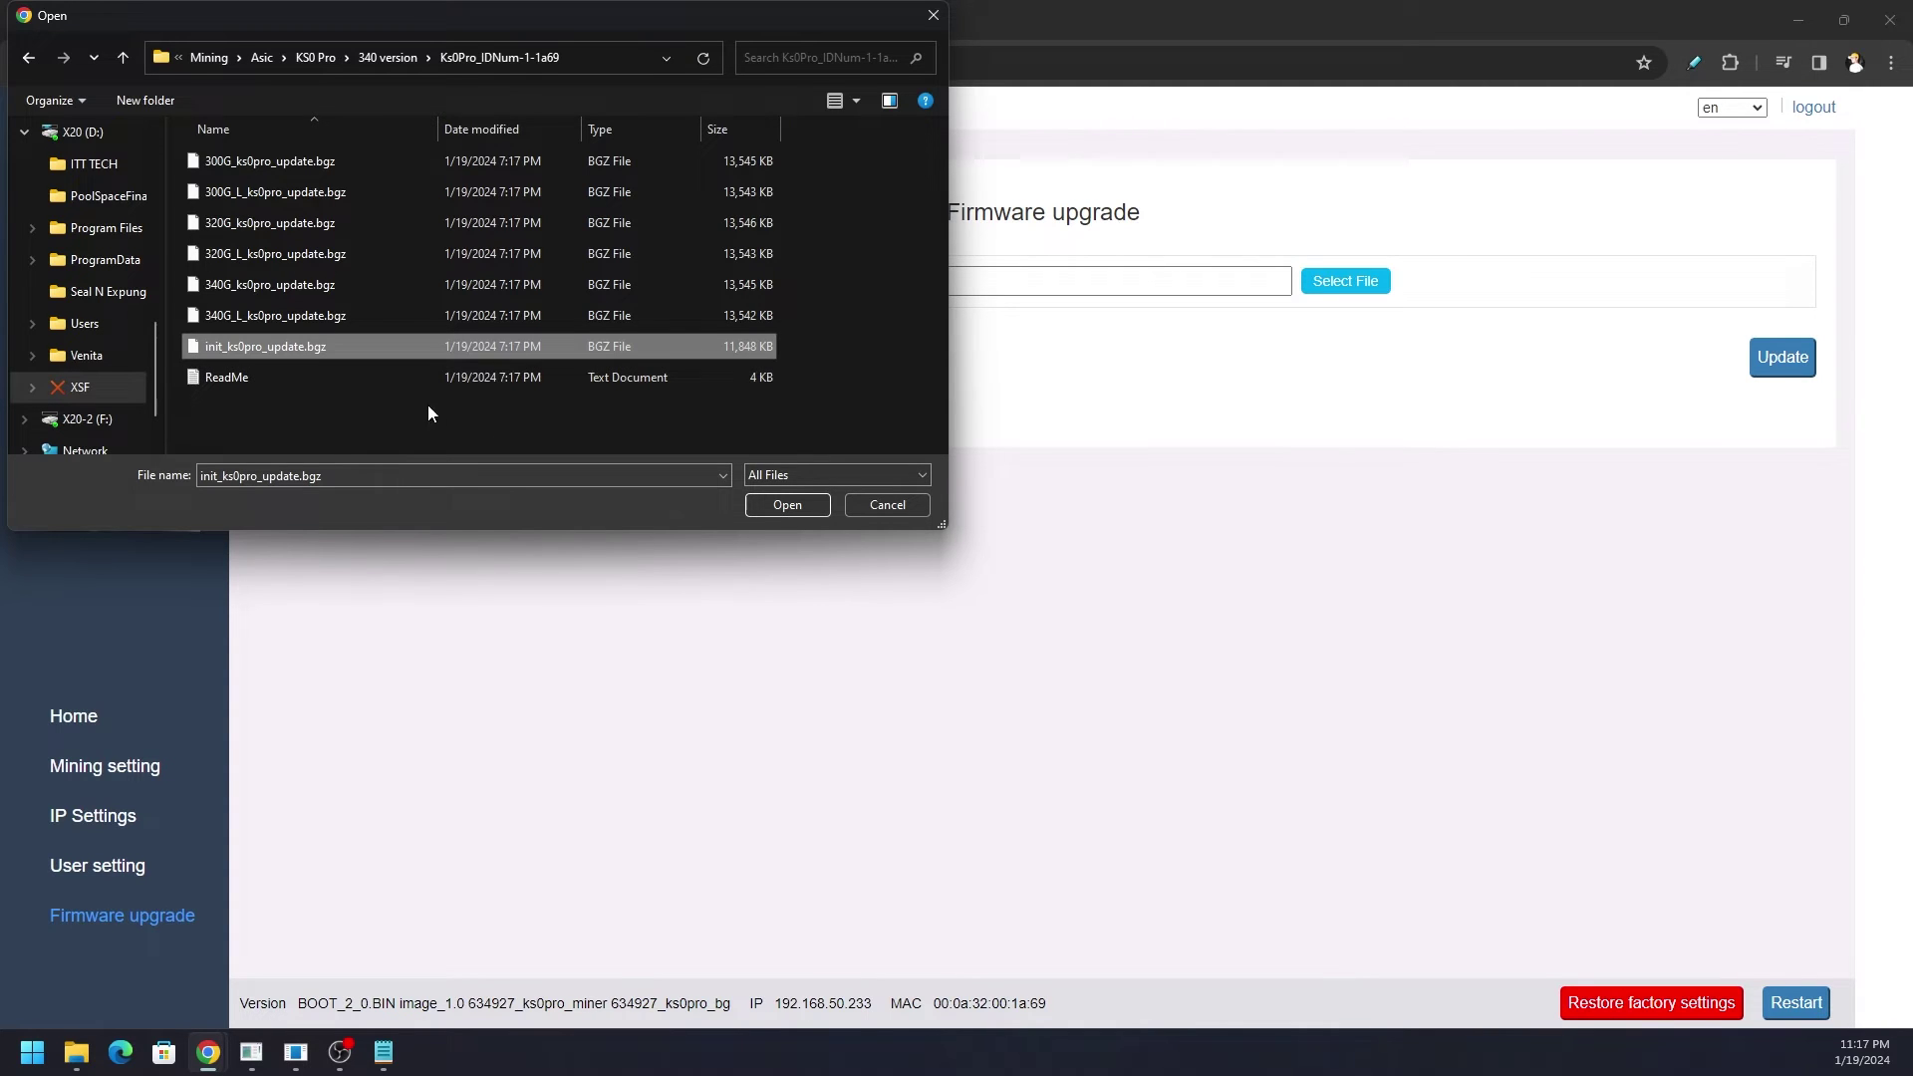
pyautogui.click(785, 506)
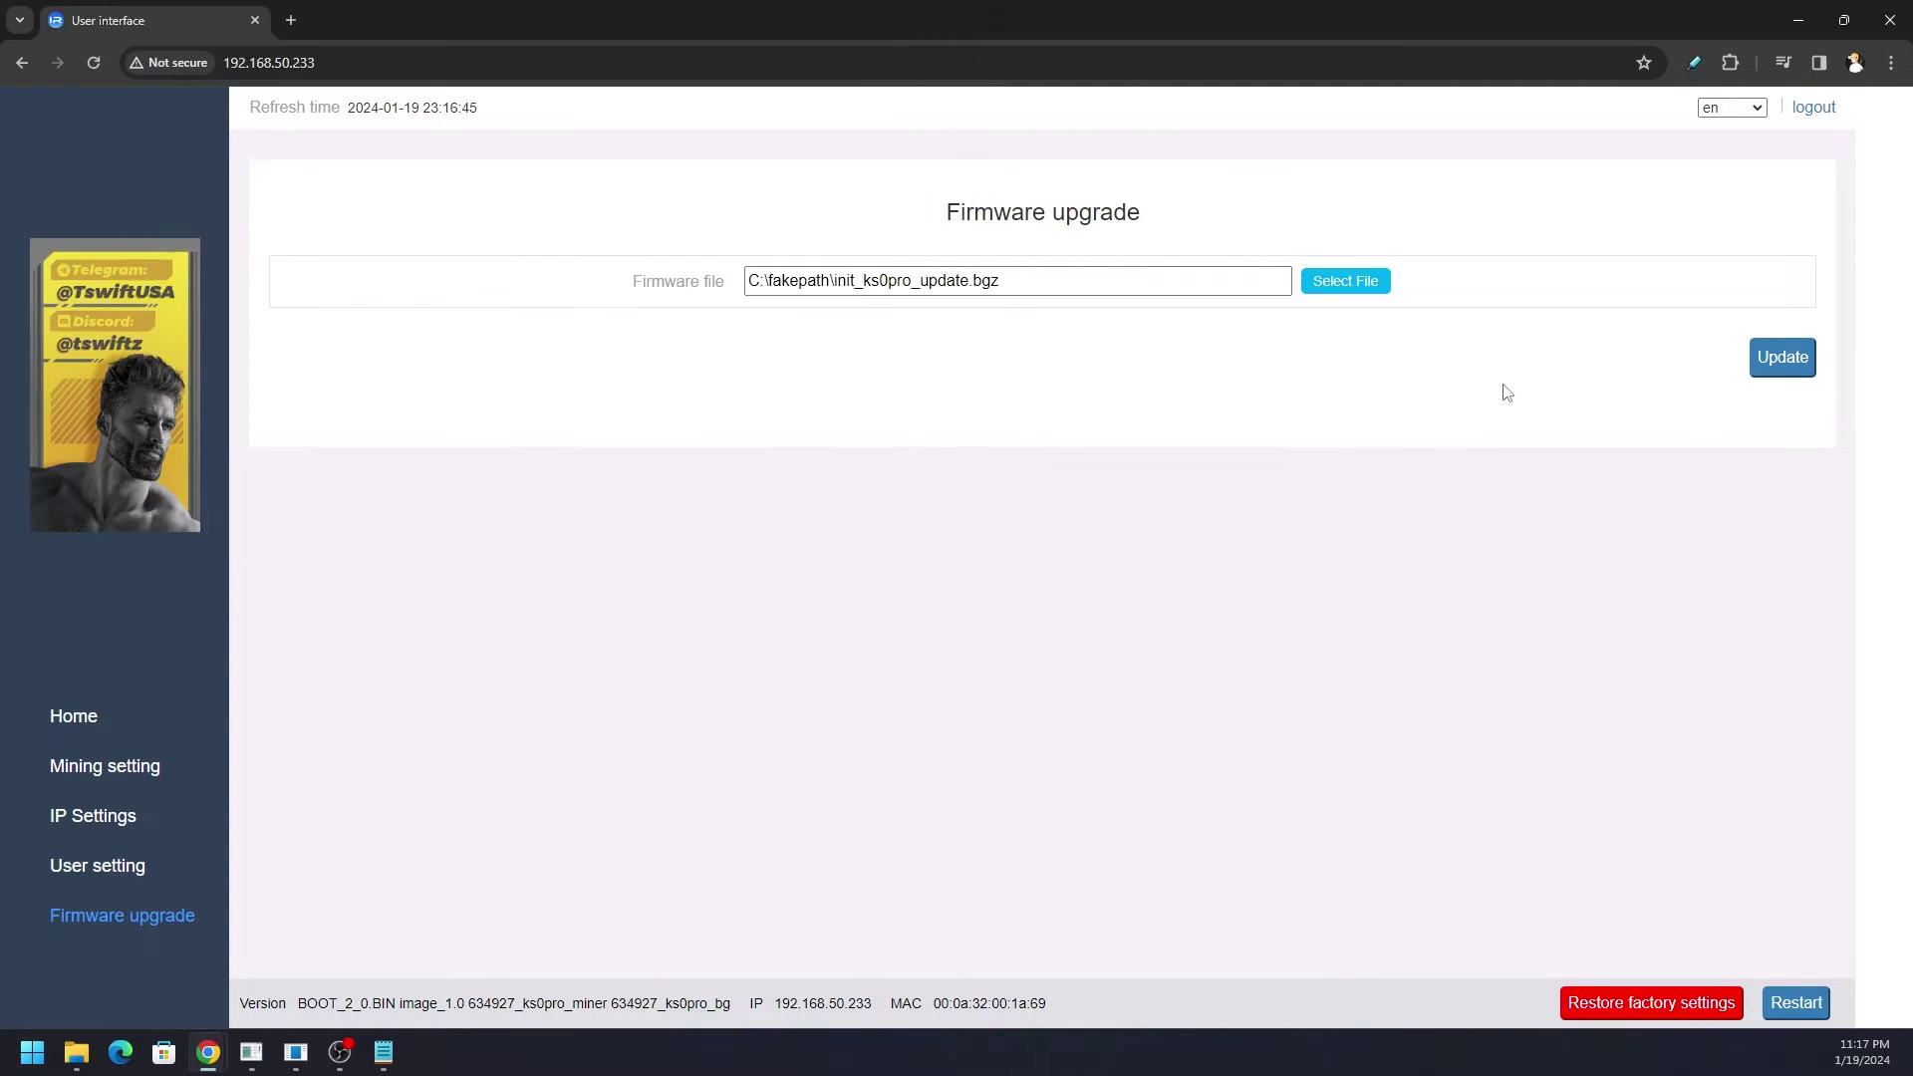
pyautogui.click(1797, 367)
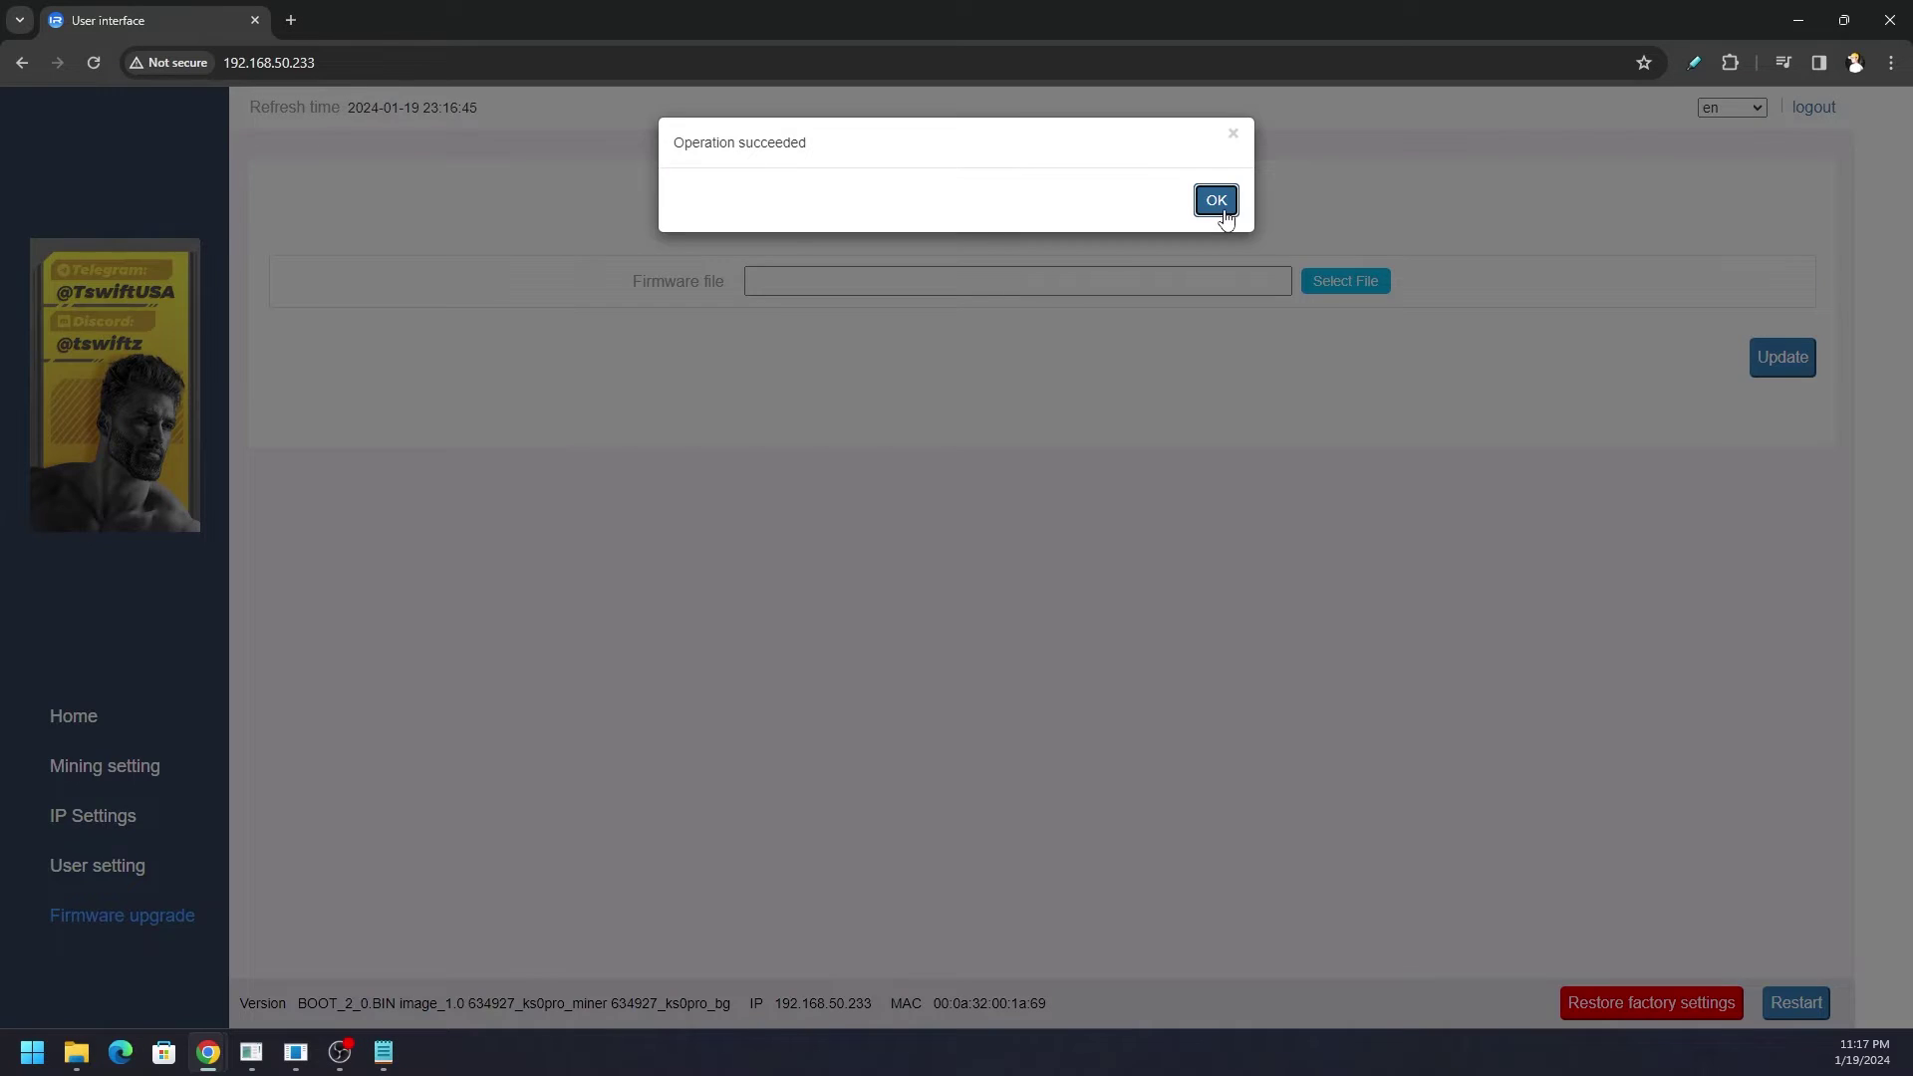
pyautogui.click(1215, 201)
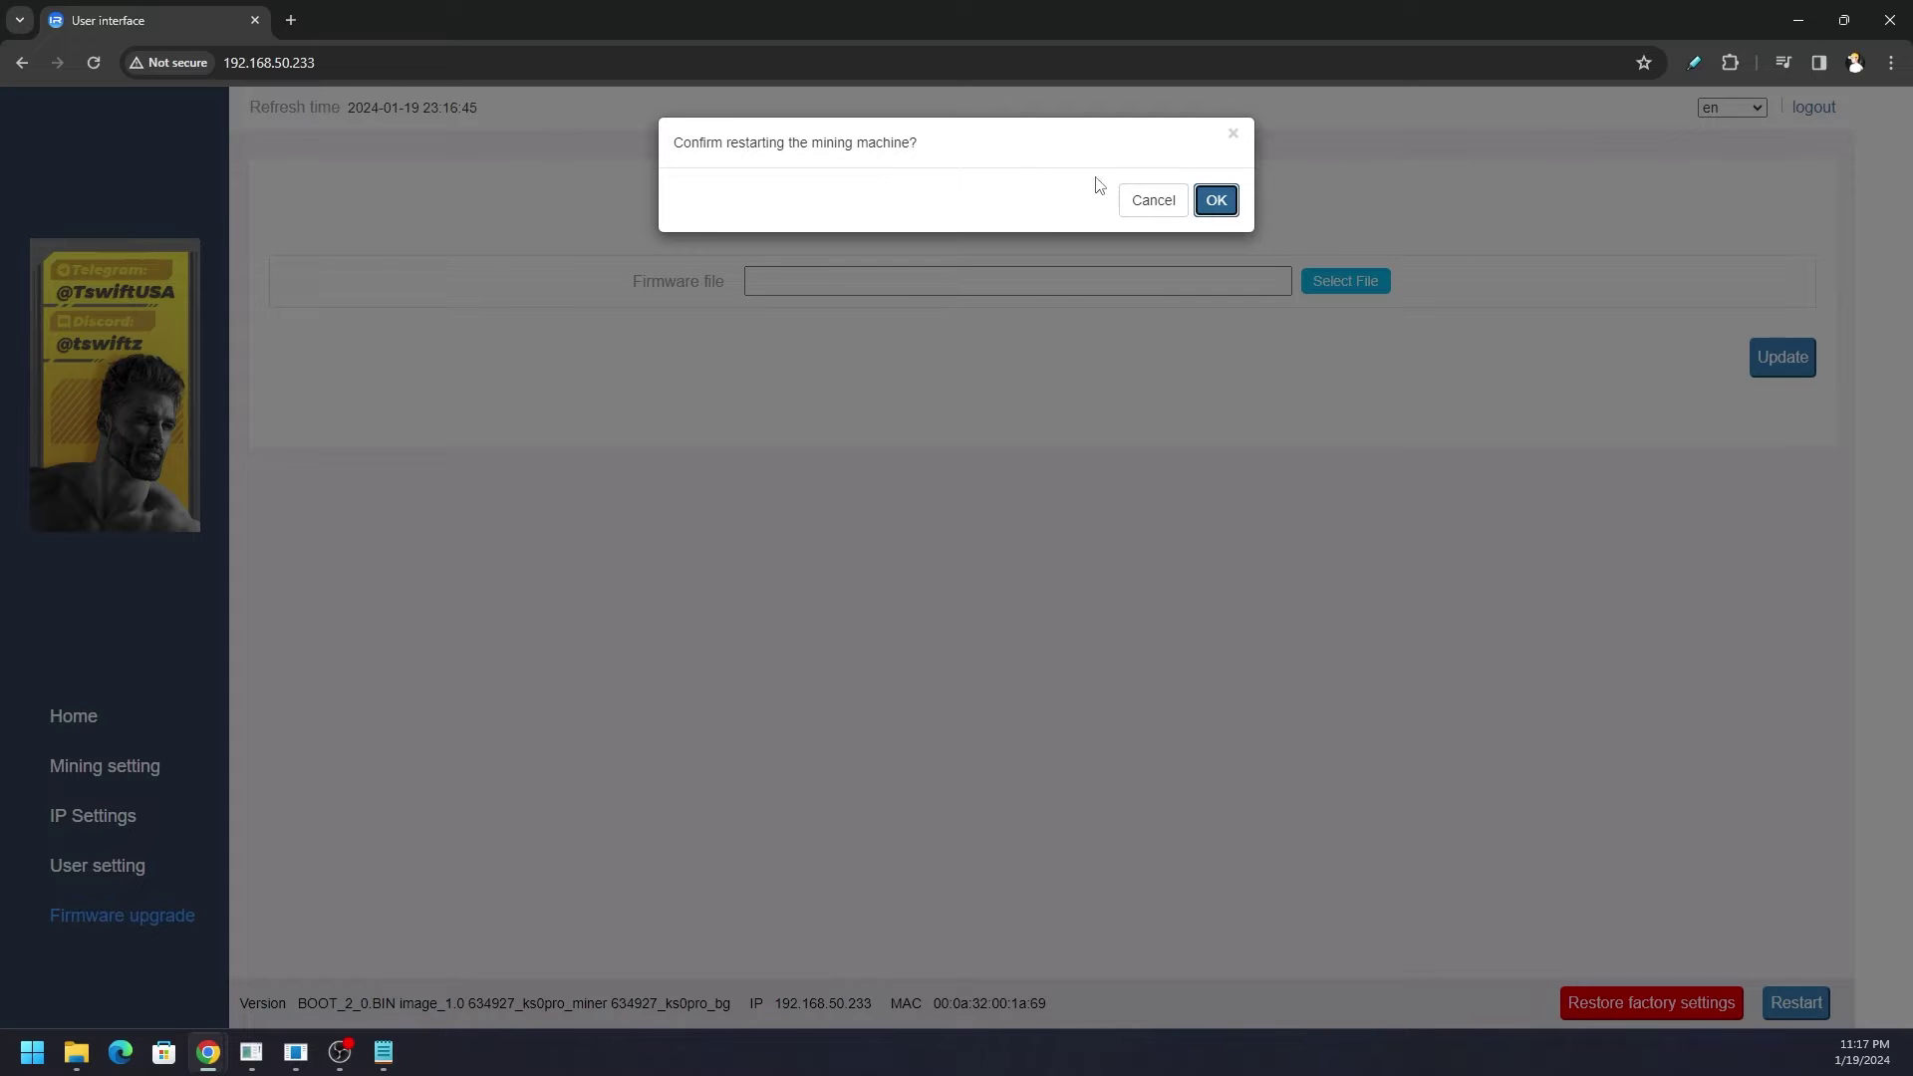
pyautogui.click(1224, 205)
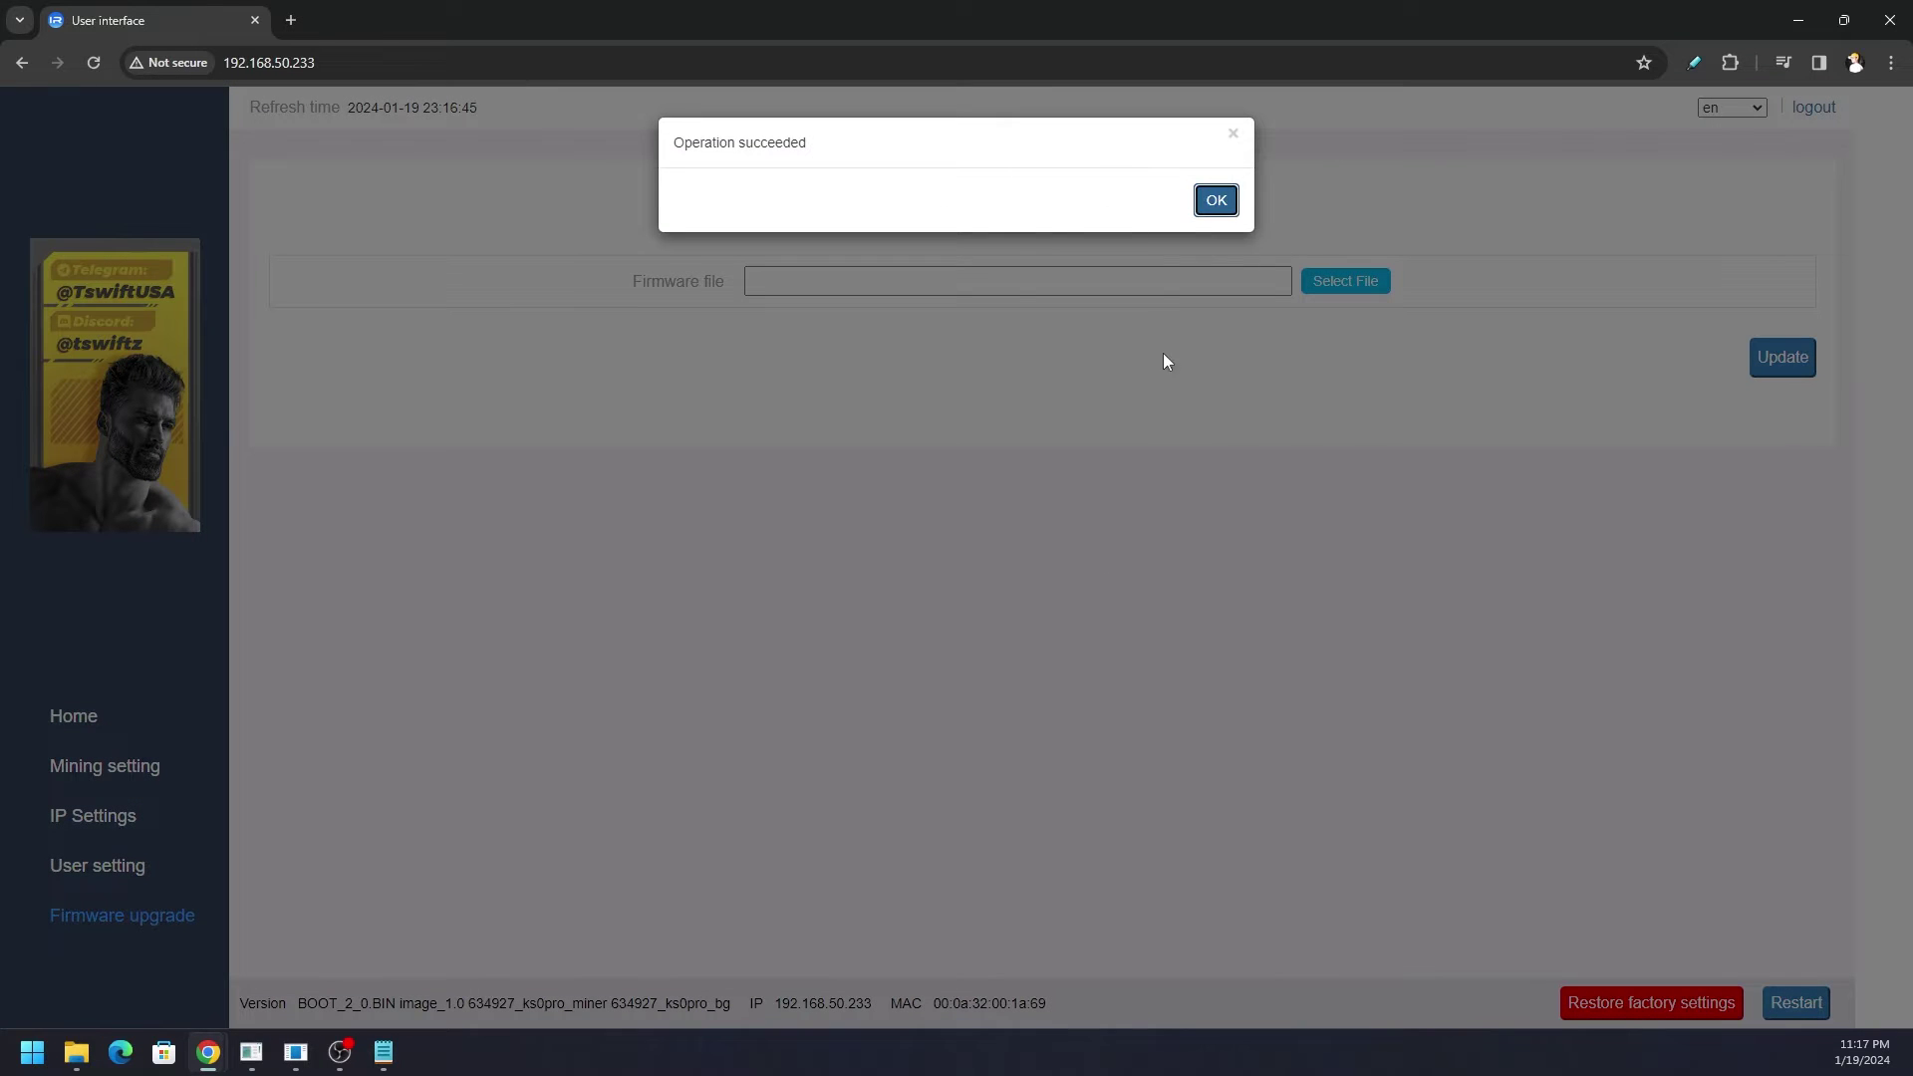
pyautogui.click(1217, 200)
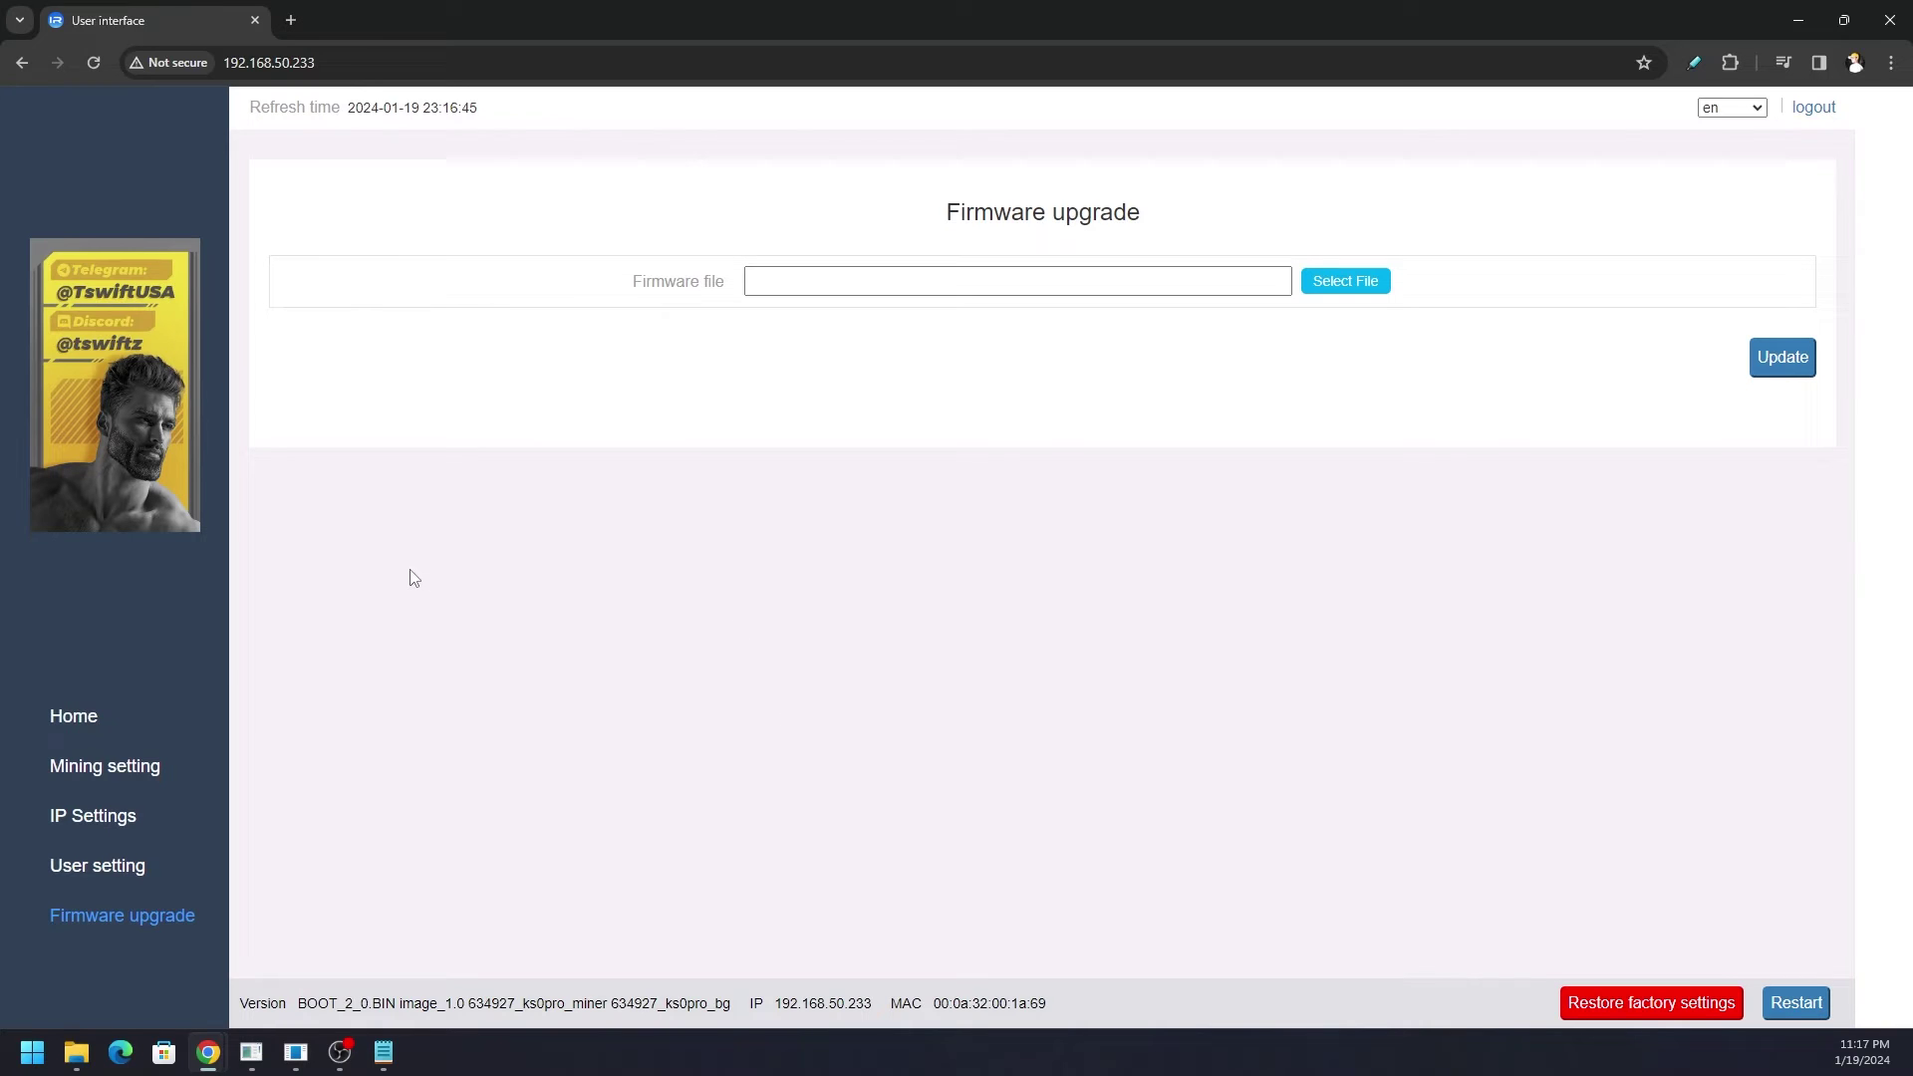
# Step: Return to the miner's Home page, read ReadMe step 3 on overclock firmware, and open the Ks0Pro_IDNum-1-1a69 window
pyautogui.click(91, 725)
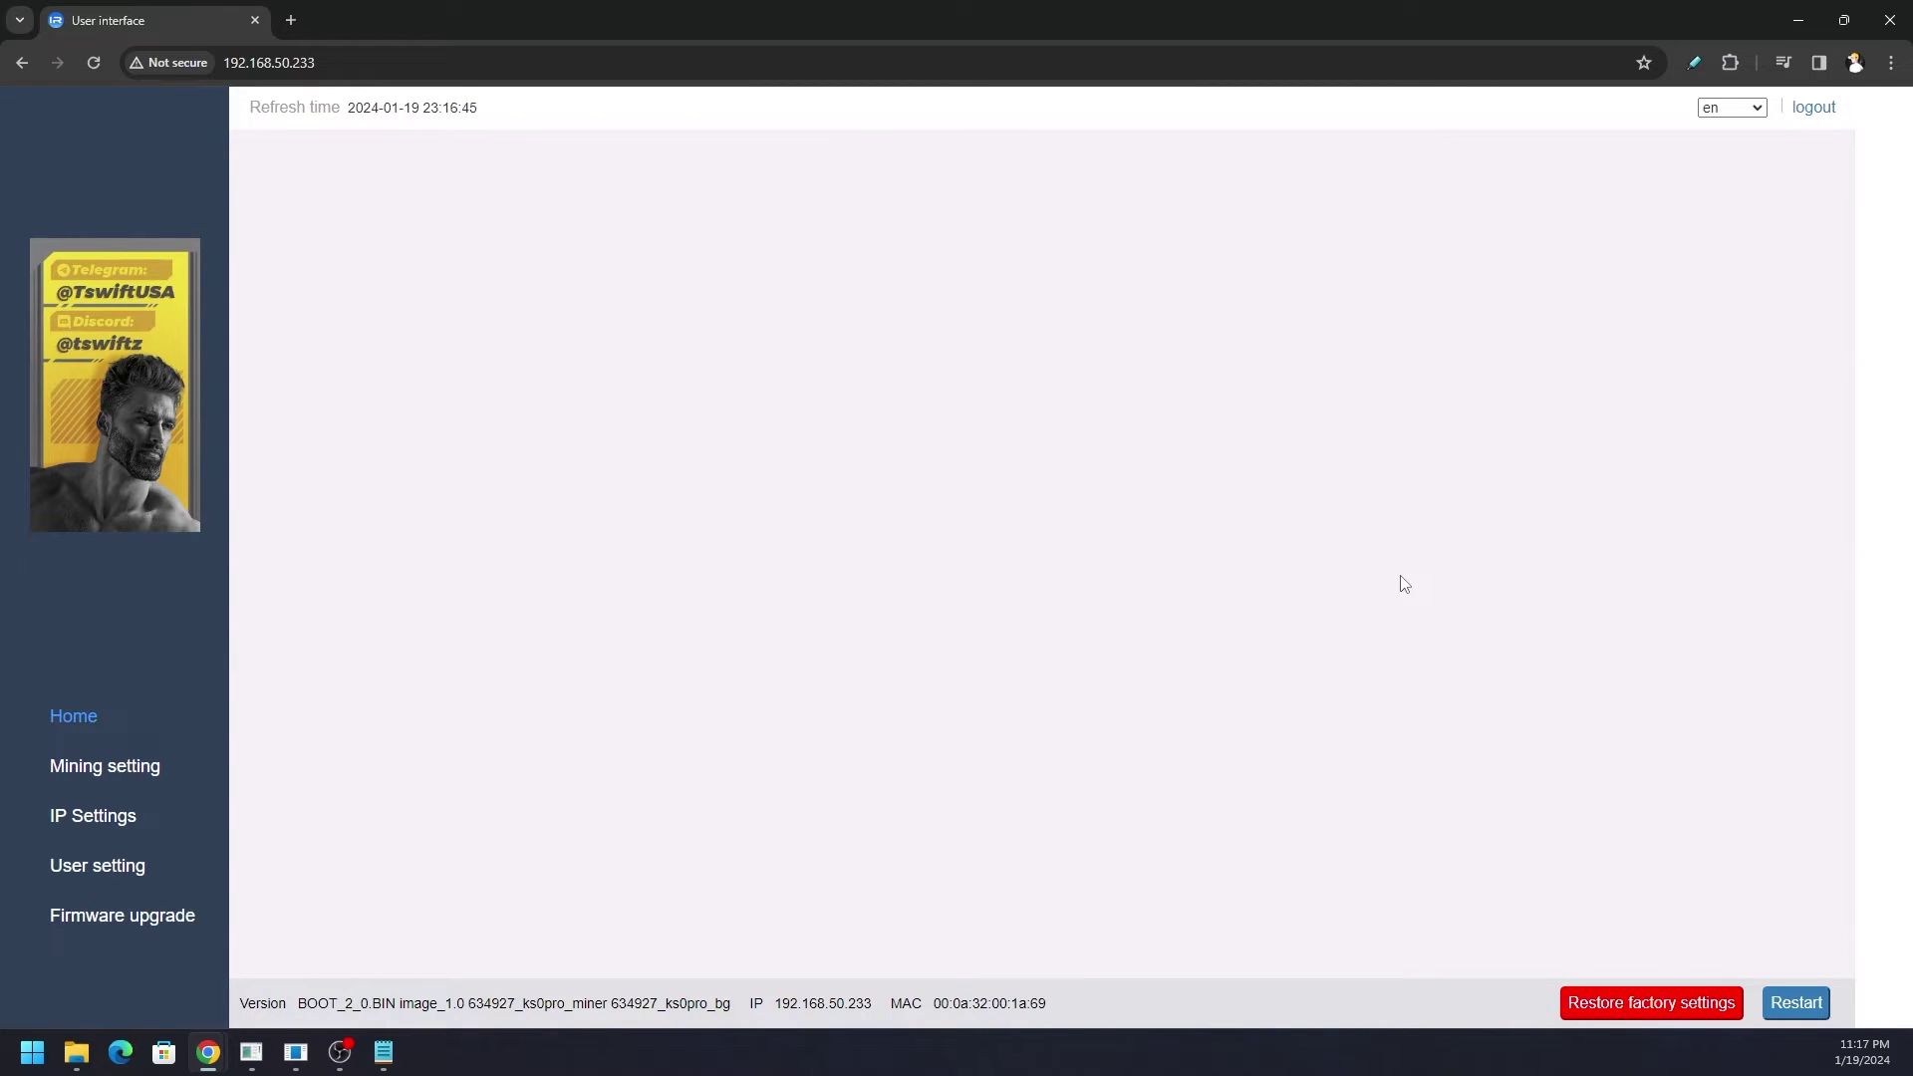
pyautogui.hotkey('alt', 'Tab')
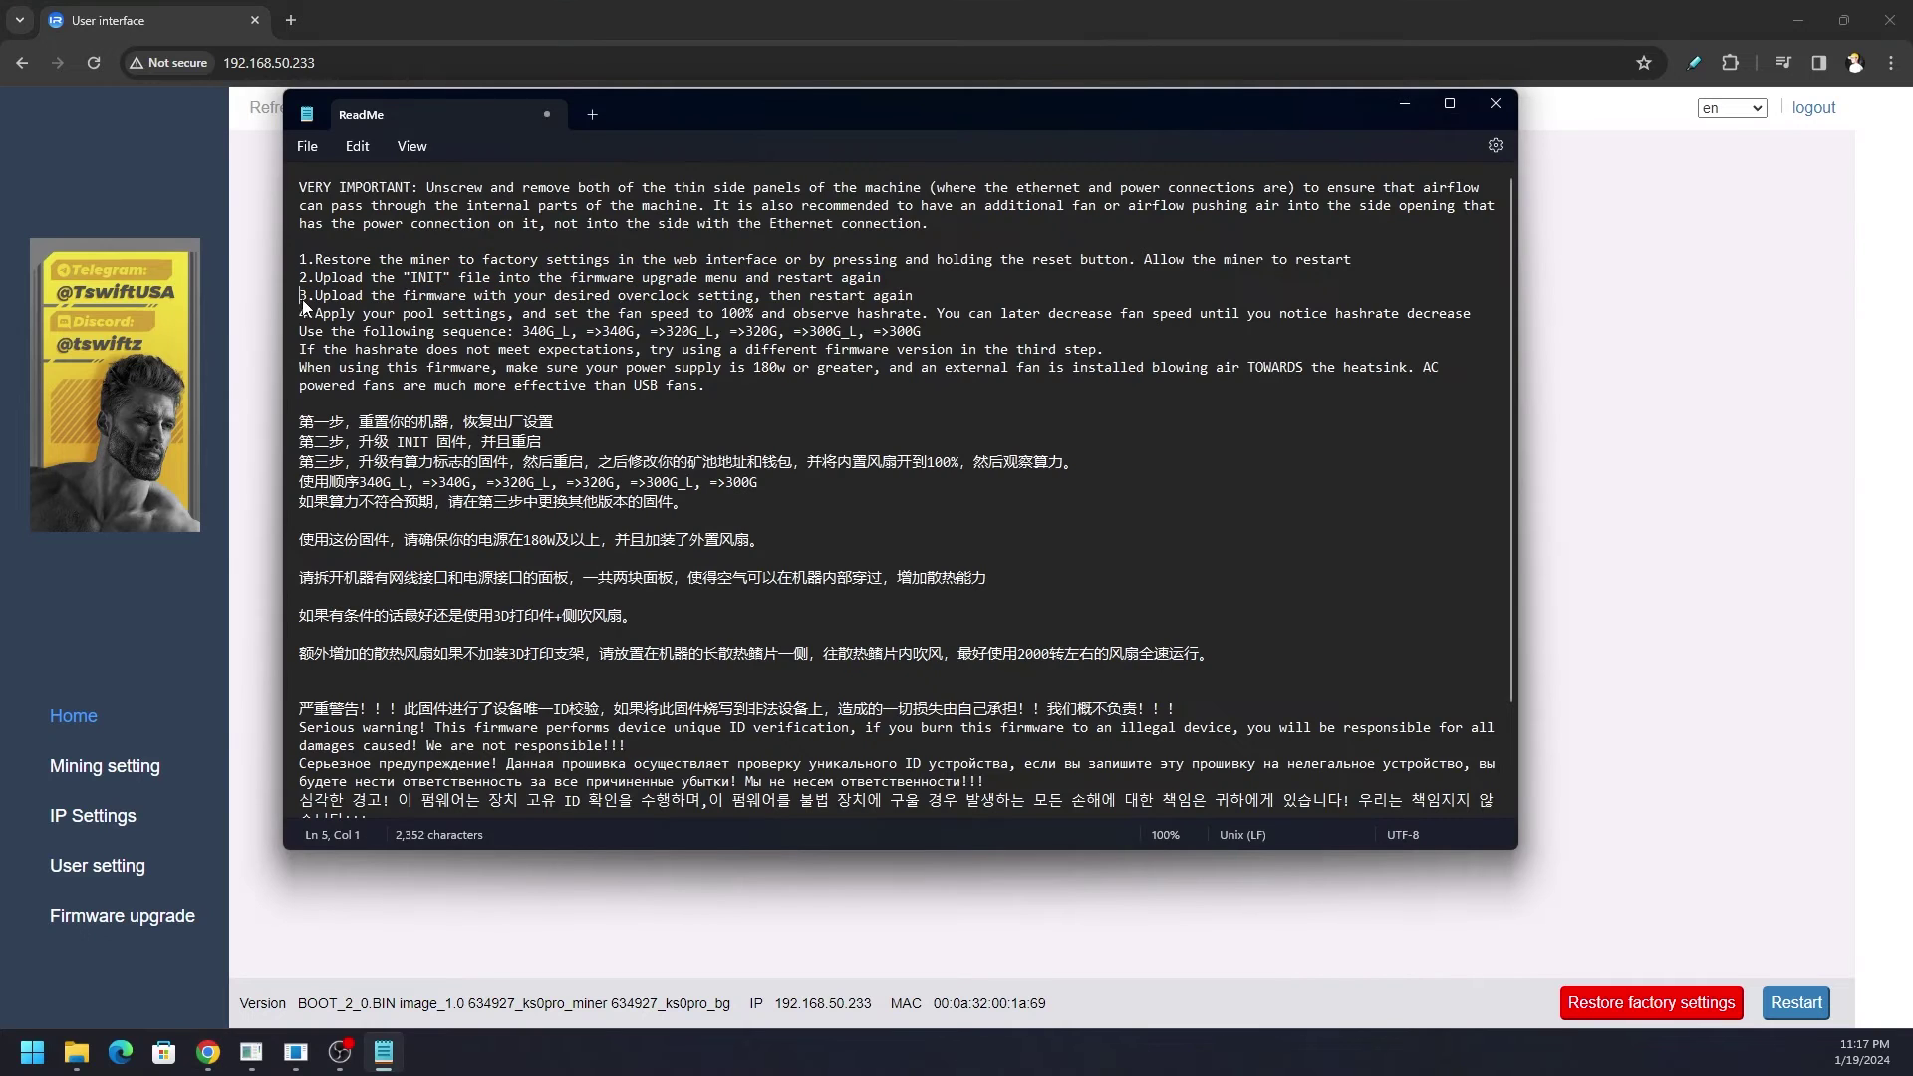
pyautogui.moveTo(299, 296); pyautogui.dragTo(919, 298)
pyautogui.click(919, 299)
pyautogui.click(86, 1064)
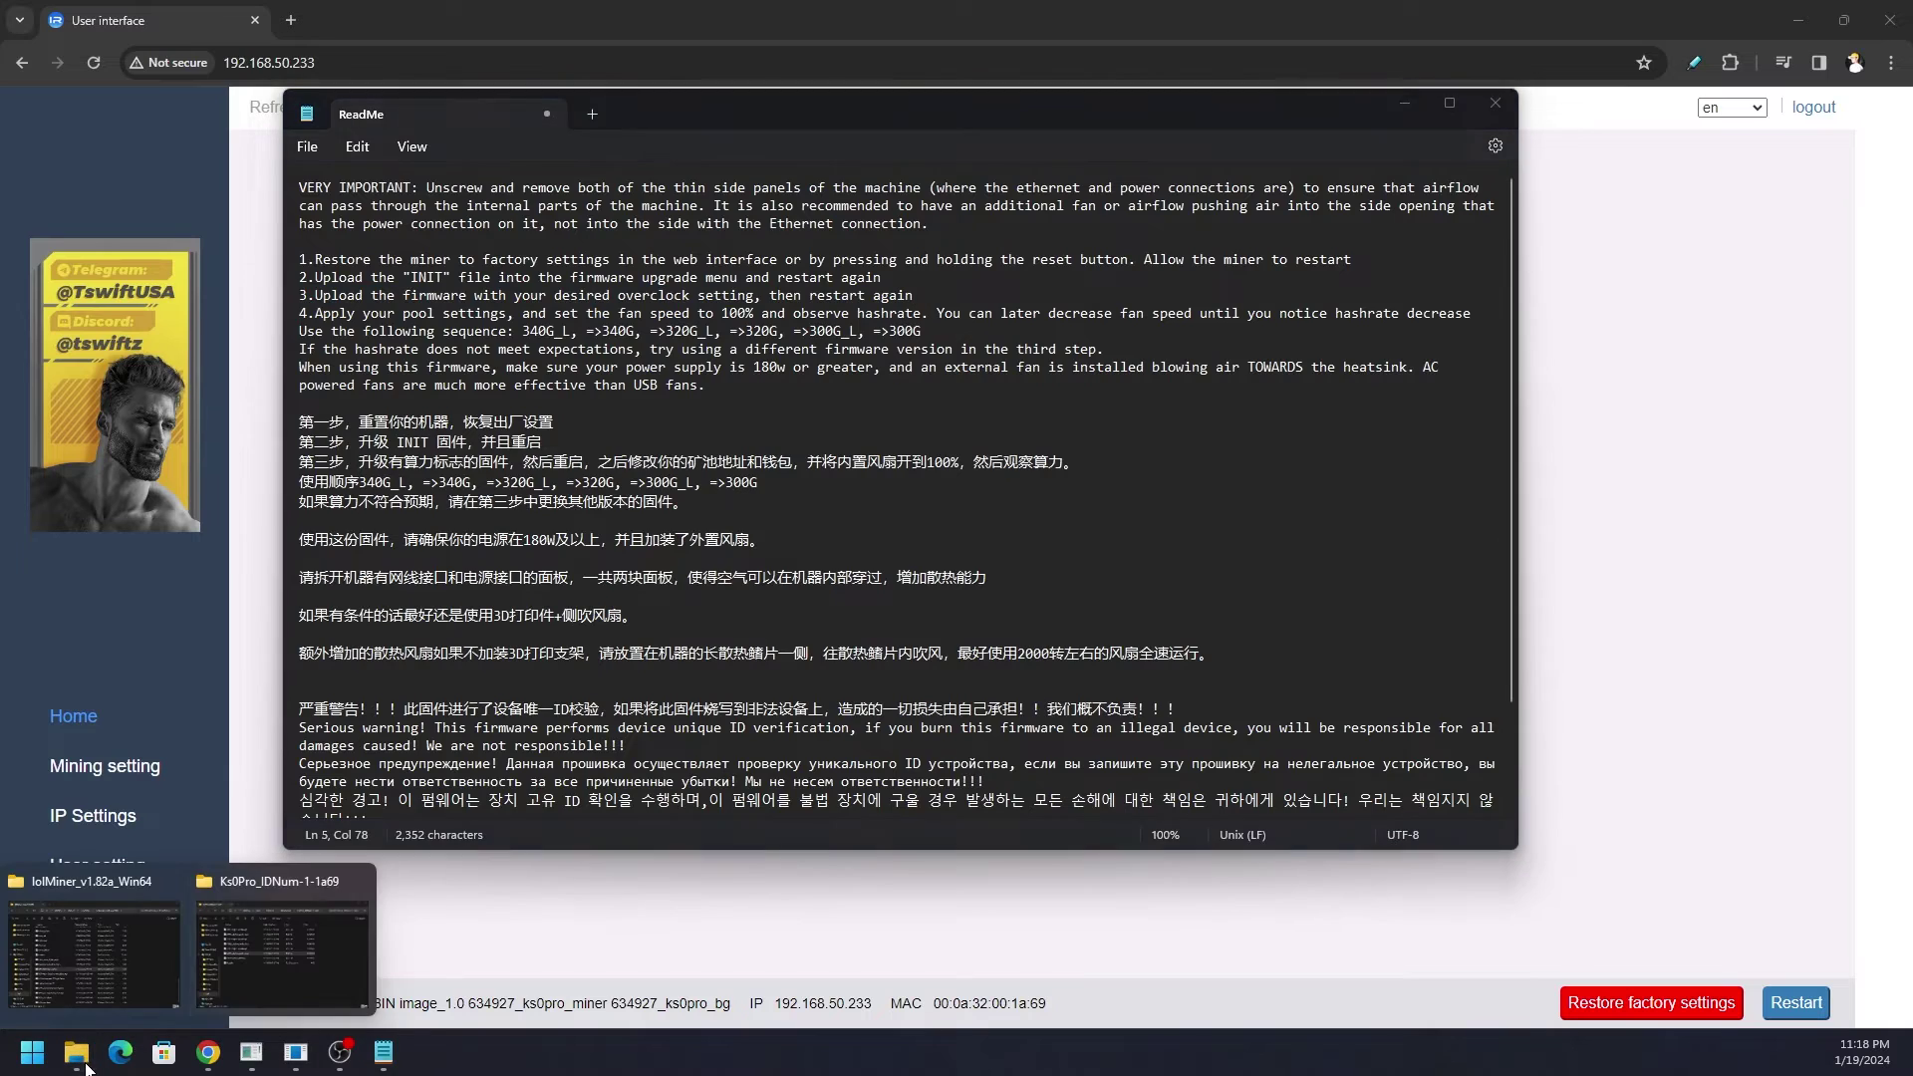
pyautogui.click(295, 963)
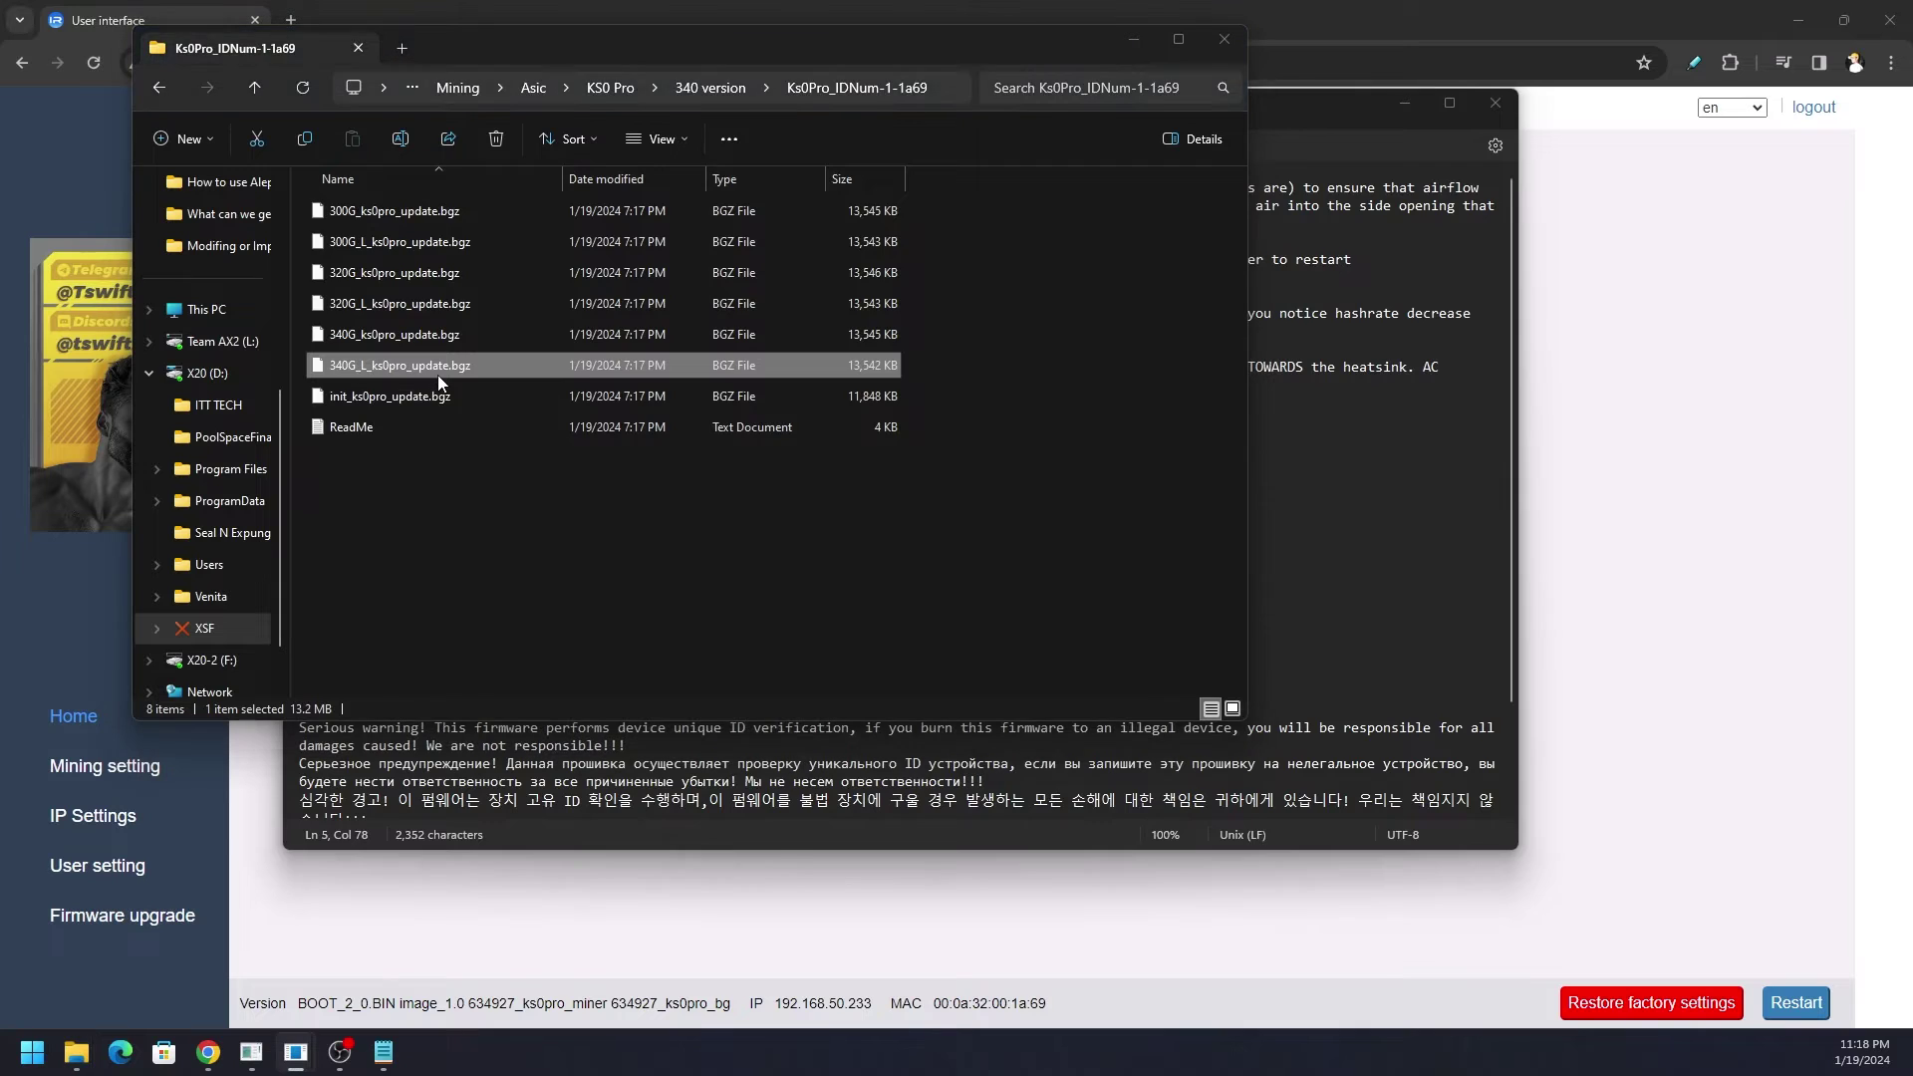
# Step: In the ReadMe, highlight 340G_L and 320G in the recommended firmware sequence
pyautogui.hotkey('alt', 'Tab')
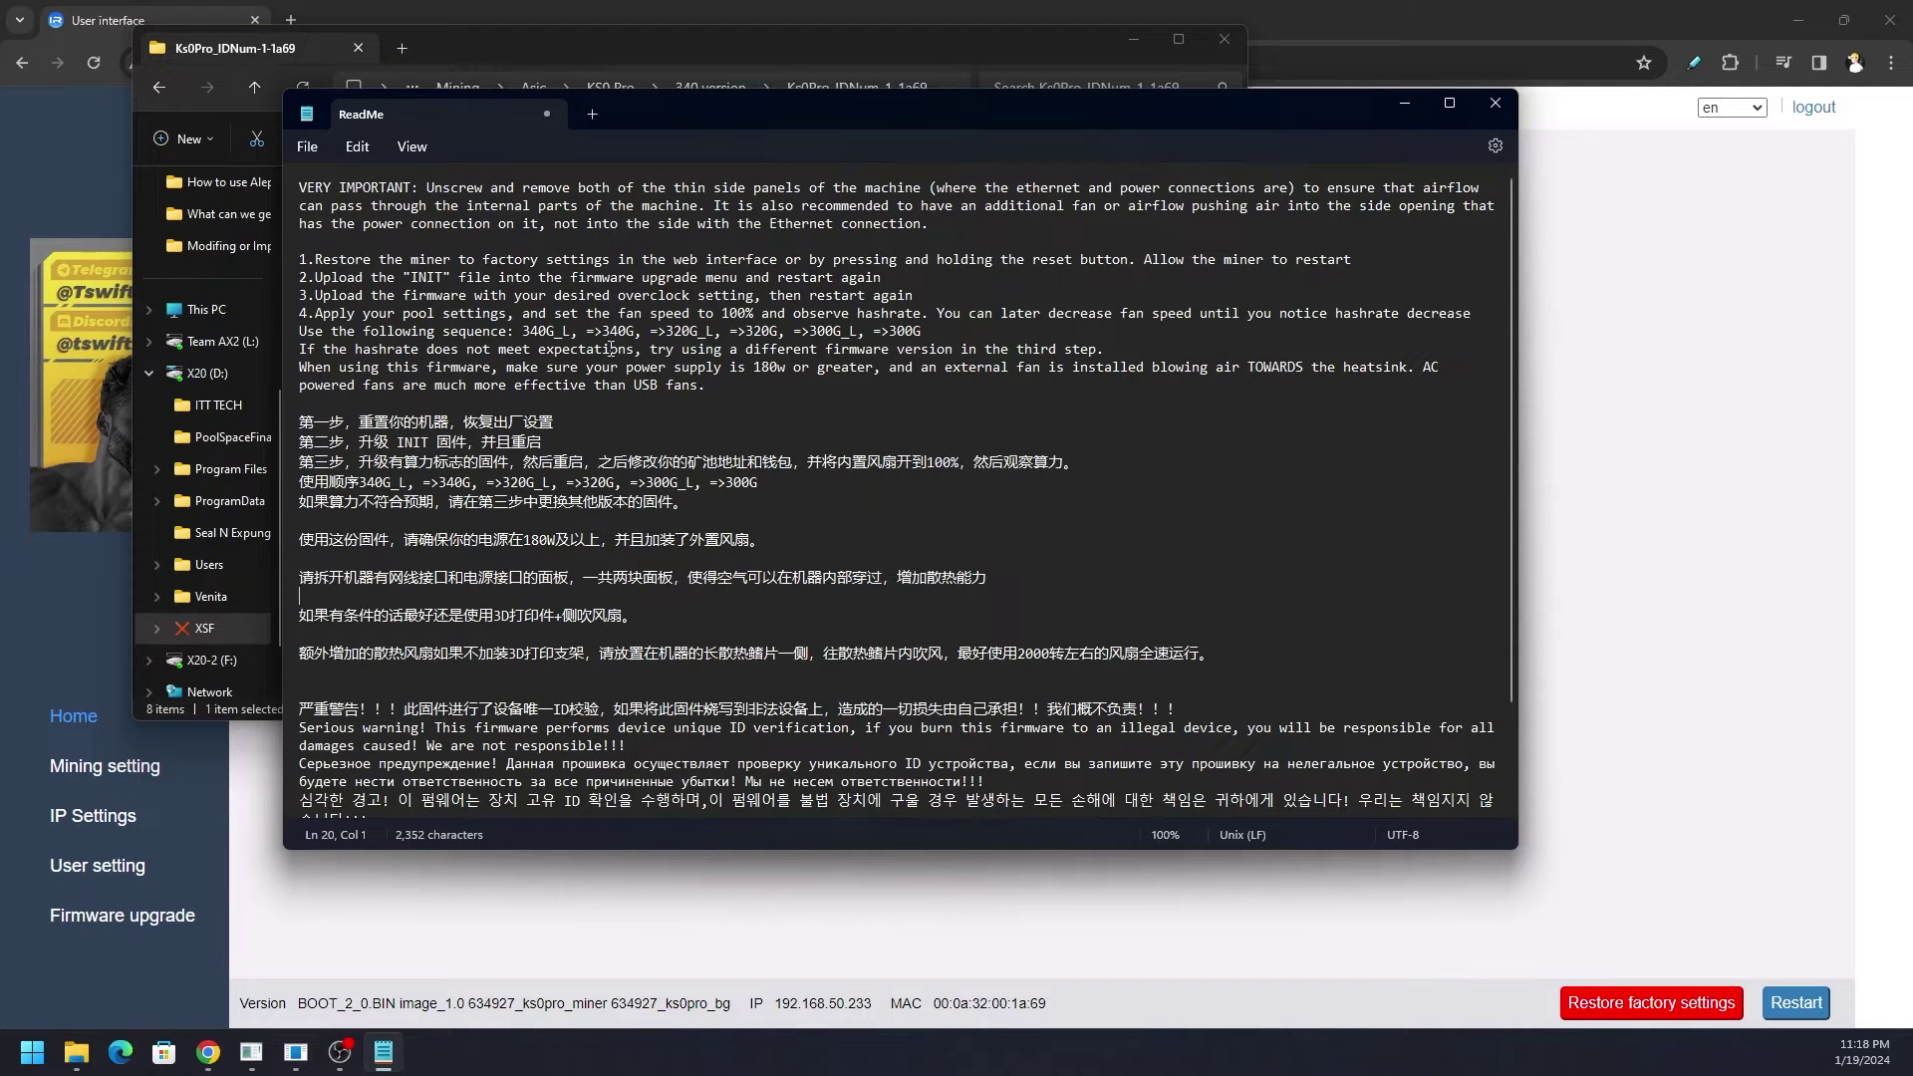
pyautogui.moveTo(522, 331); pyautogui.dragTo(574, 339)
pyautogui.click(575, 339)
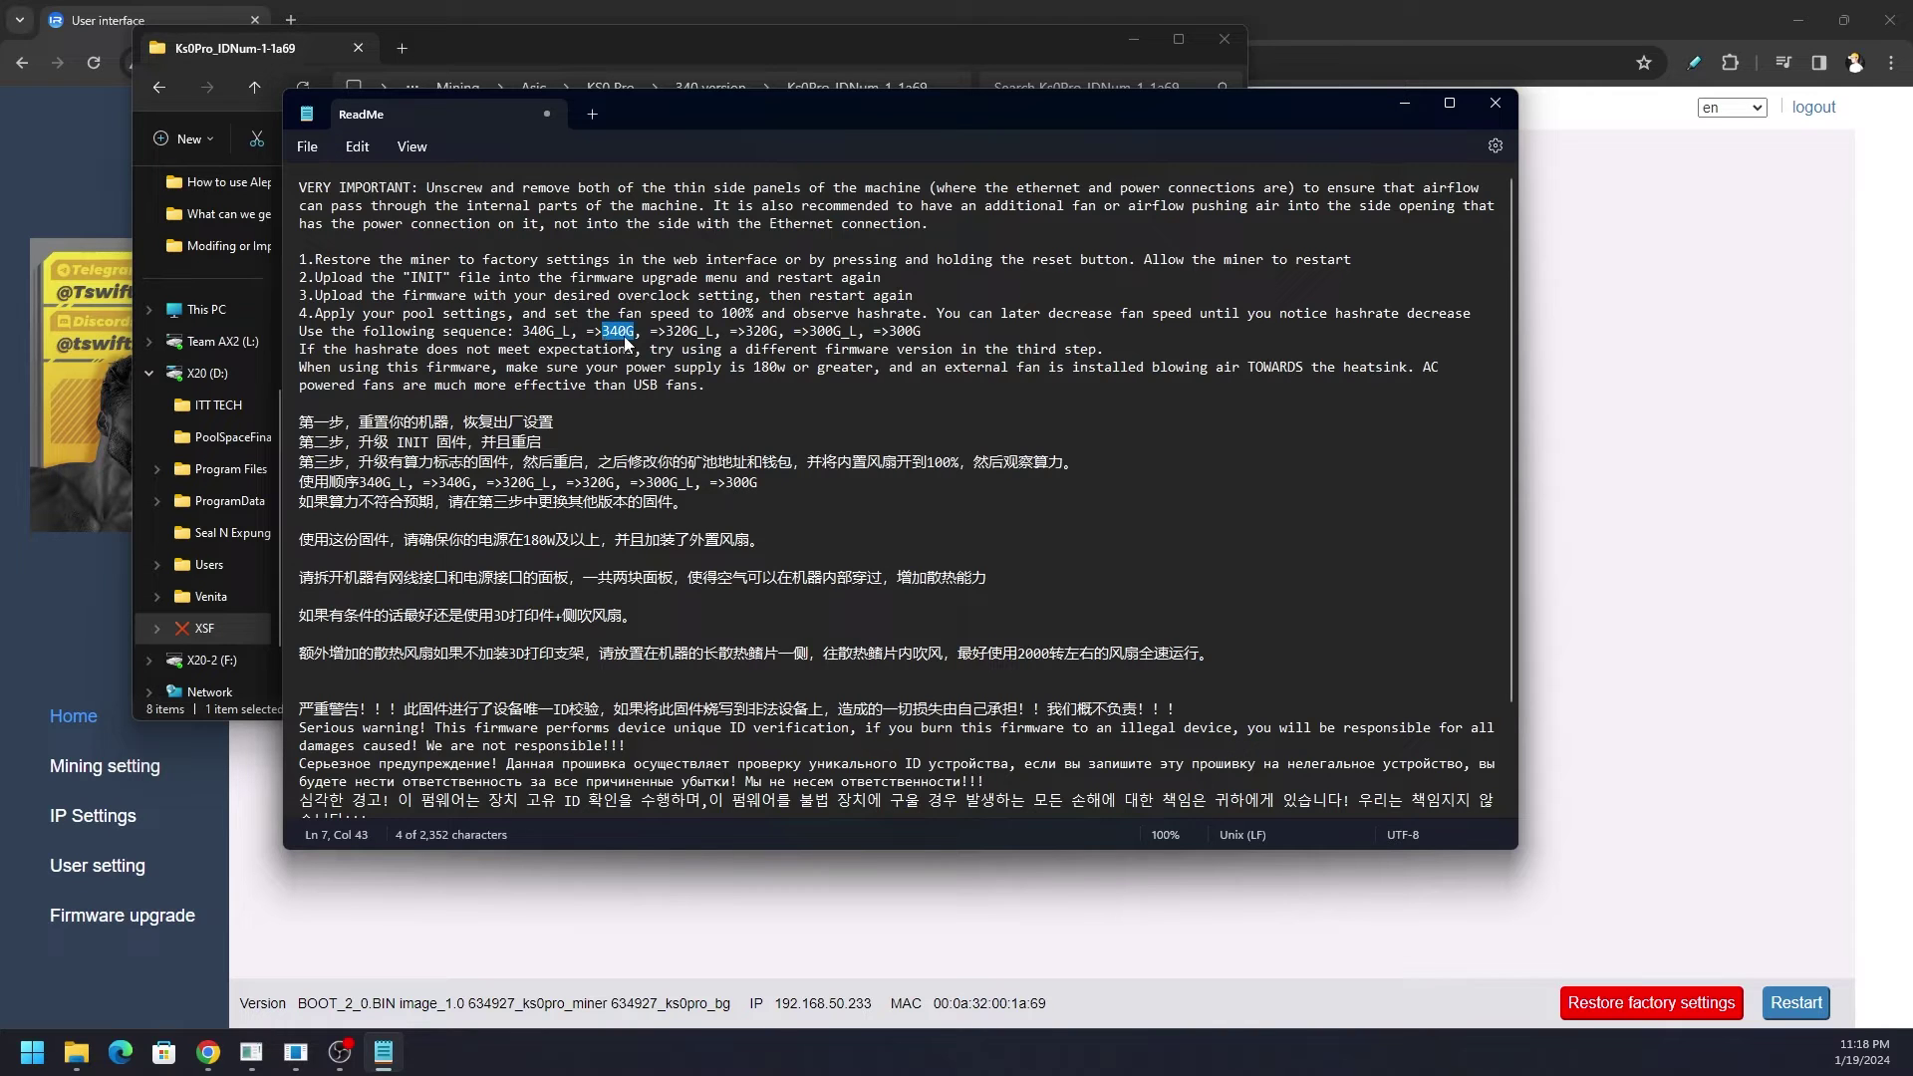
pyautogui.click(658, 337)
pyautogui.moveTo(664, 332); pyautogui.dragTo(795, 333)
pyautogui.click(817, 333)
# Step: Reload the miner's Home dashboard and verify pool 1's address and wallet/worker string
pyautogui.click(1710, 519)
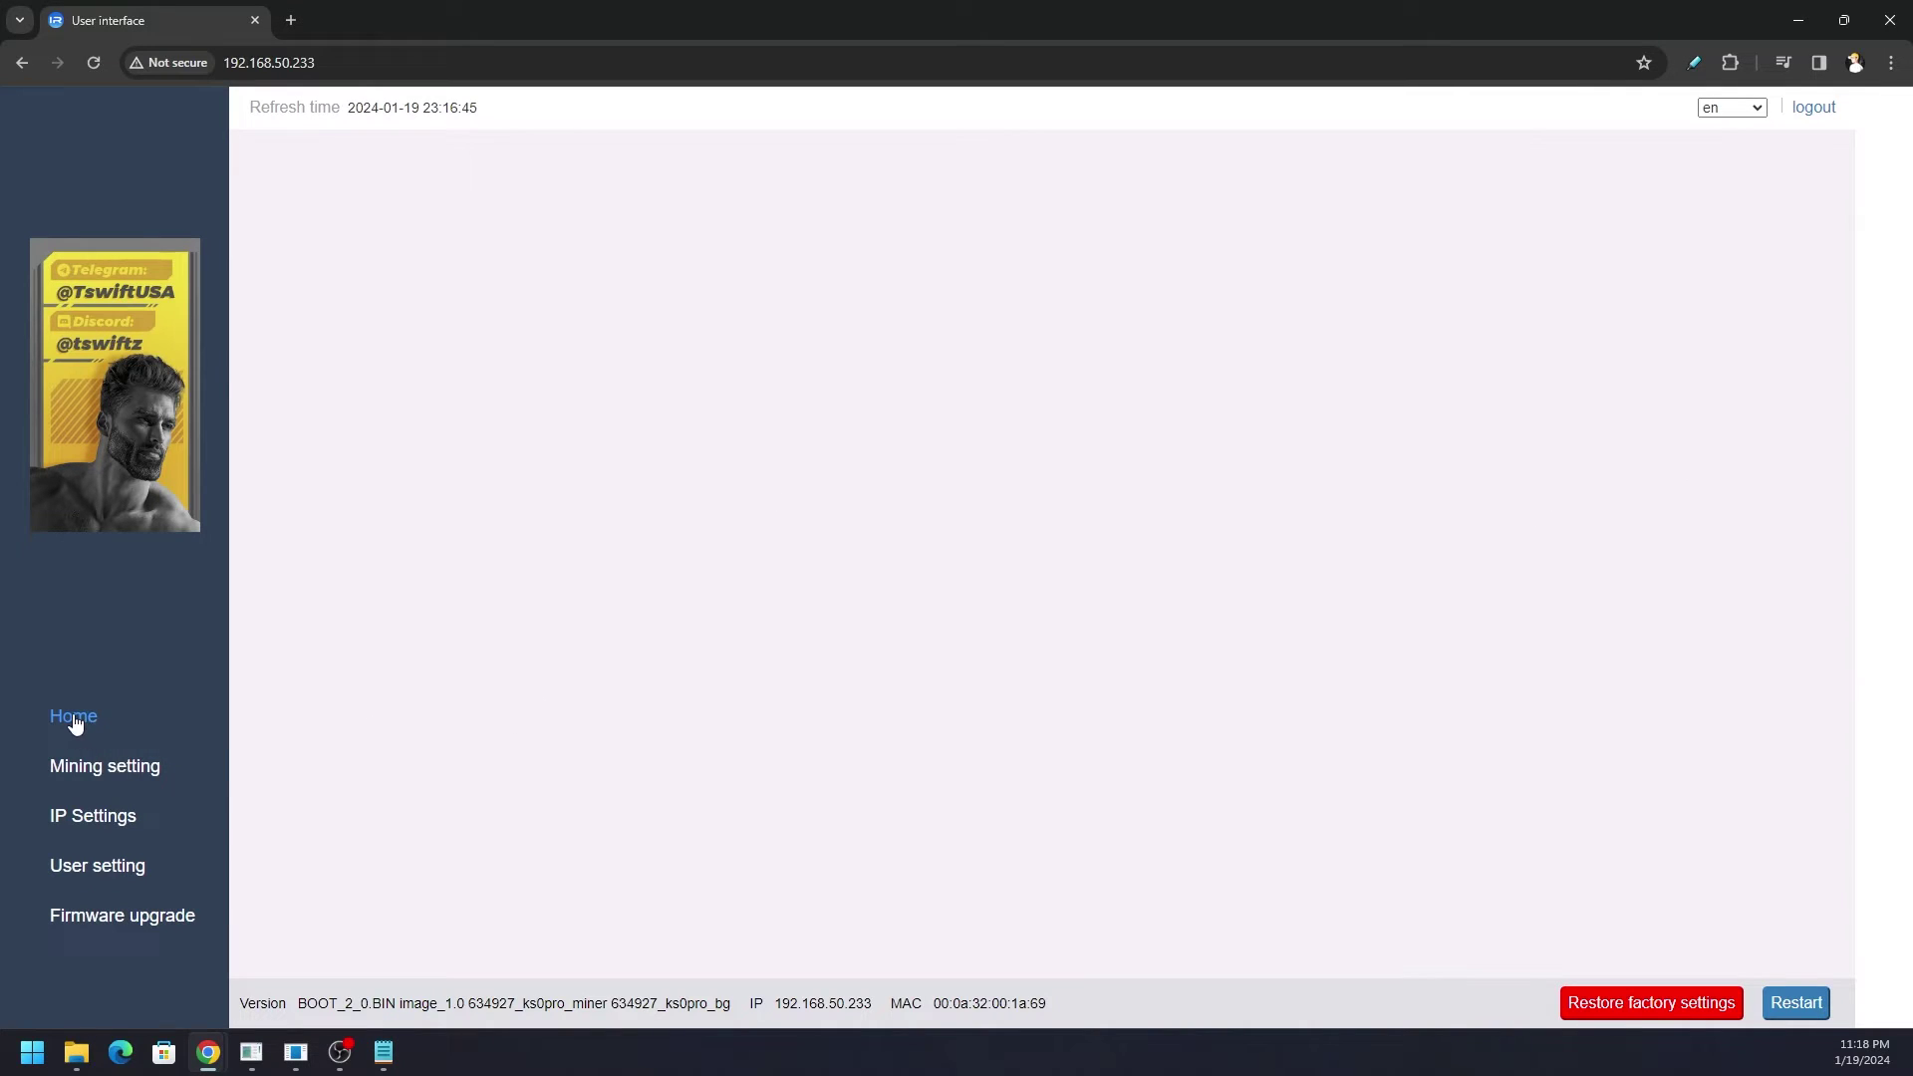
pyautogui.click(104, 62)
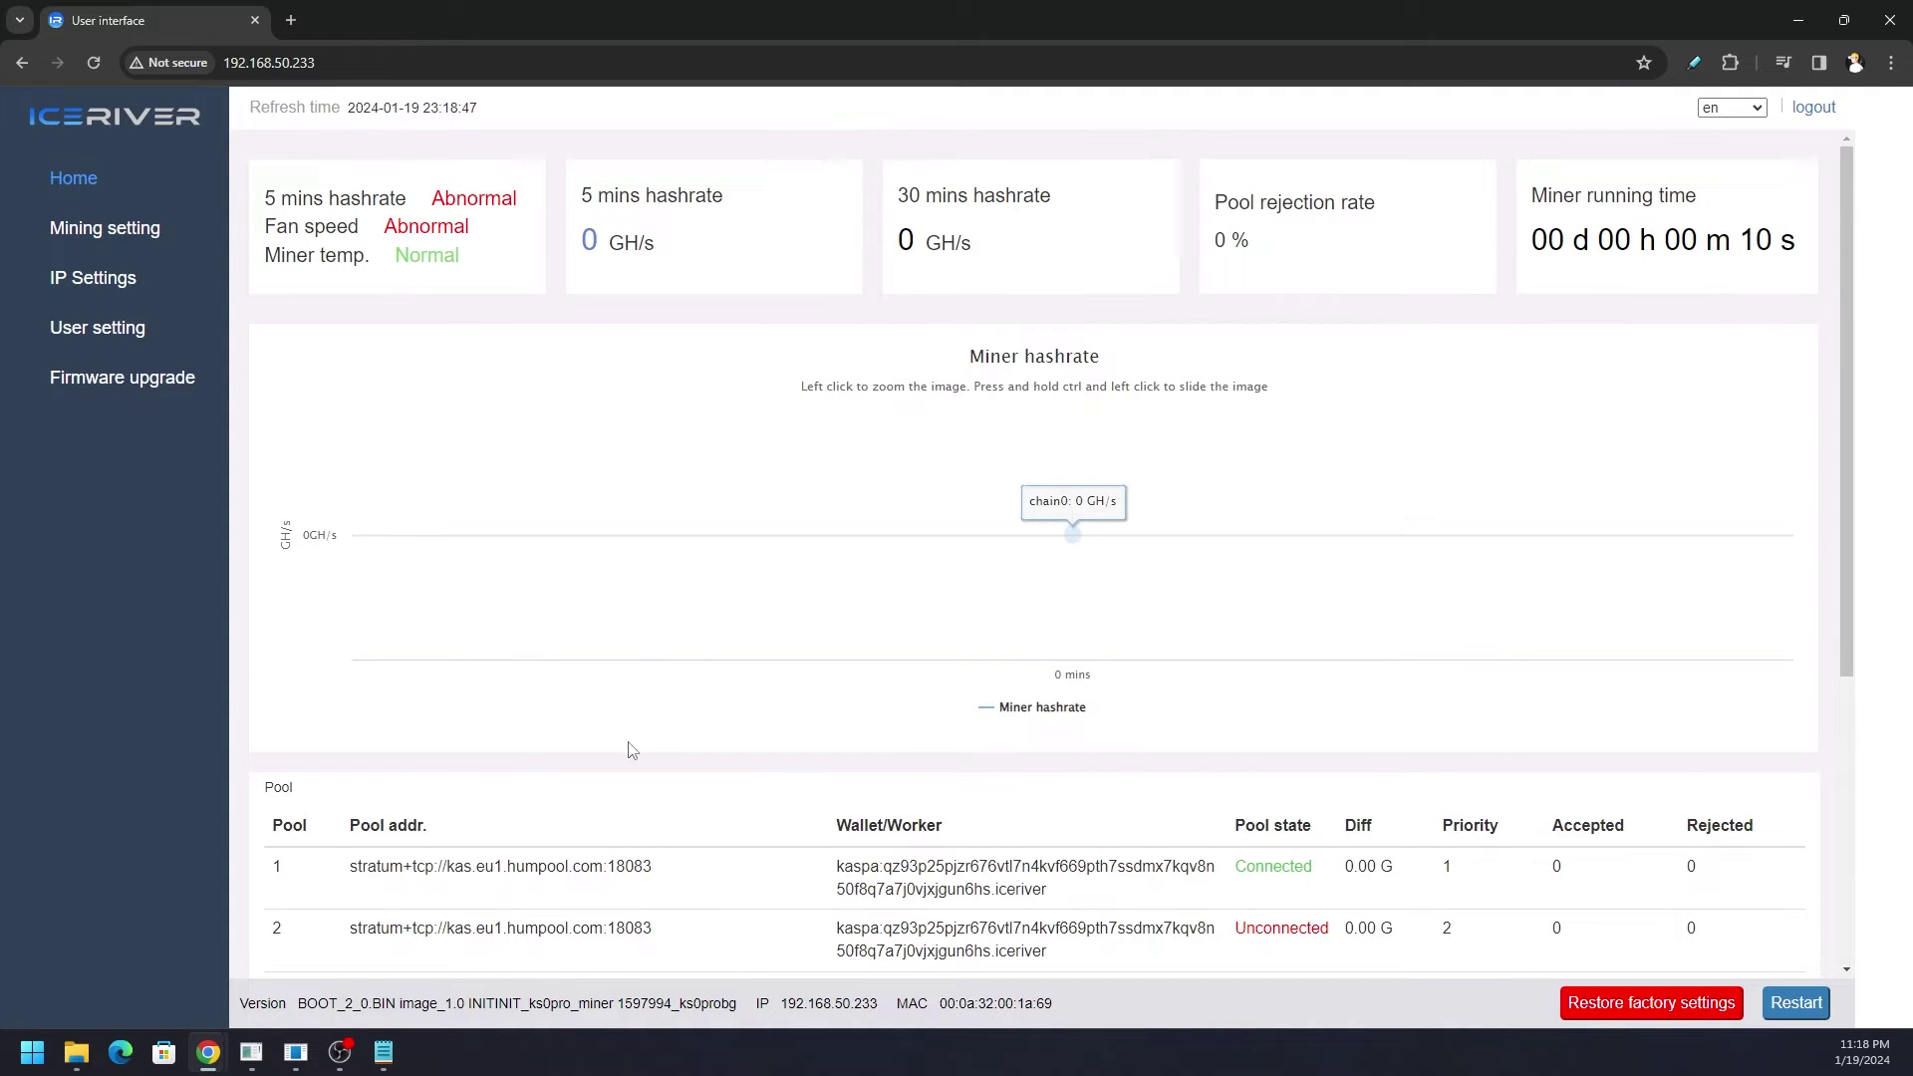
pyautogui.scroll(-1, 660, 773)
pyautogui.moveTo(680, 779); pyautogui.dragTo(349, 787)
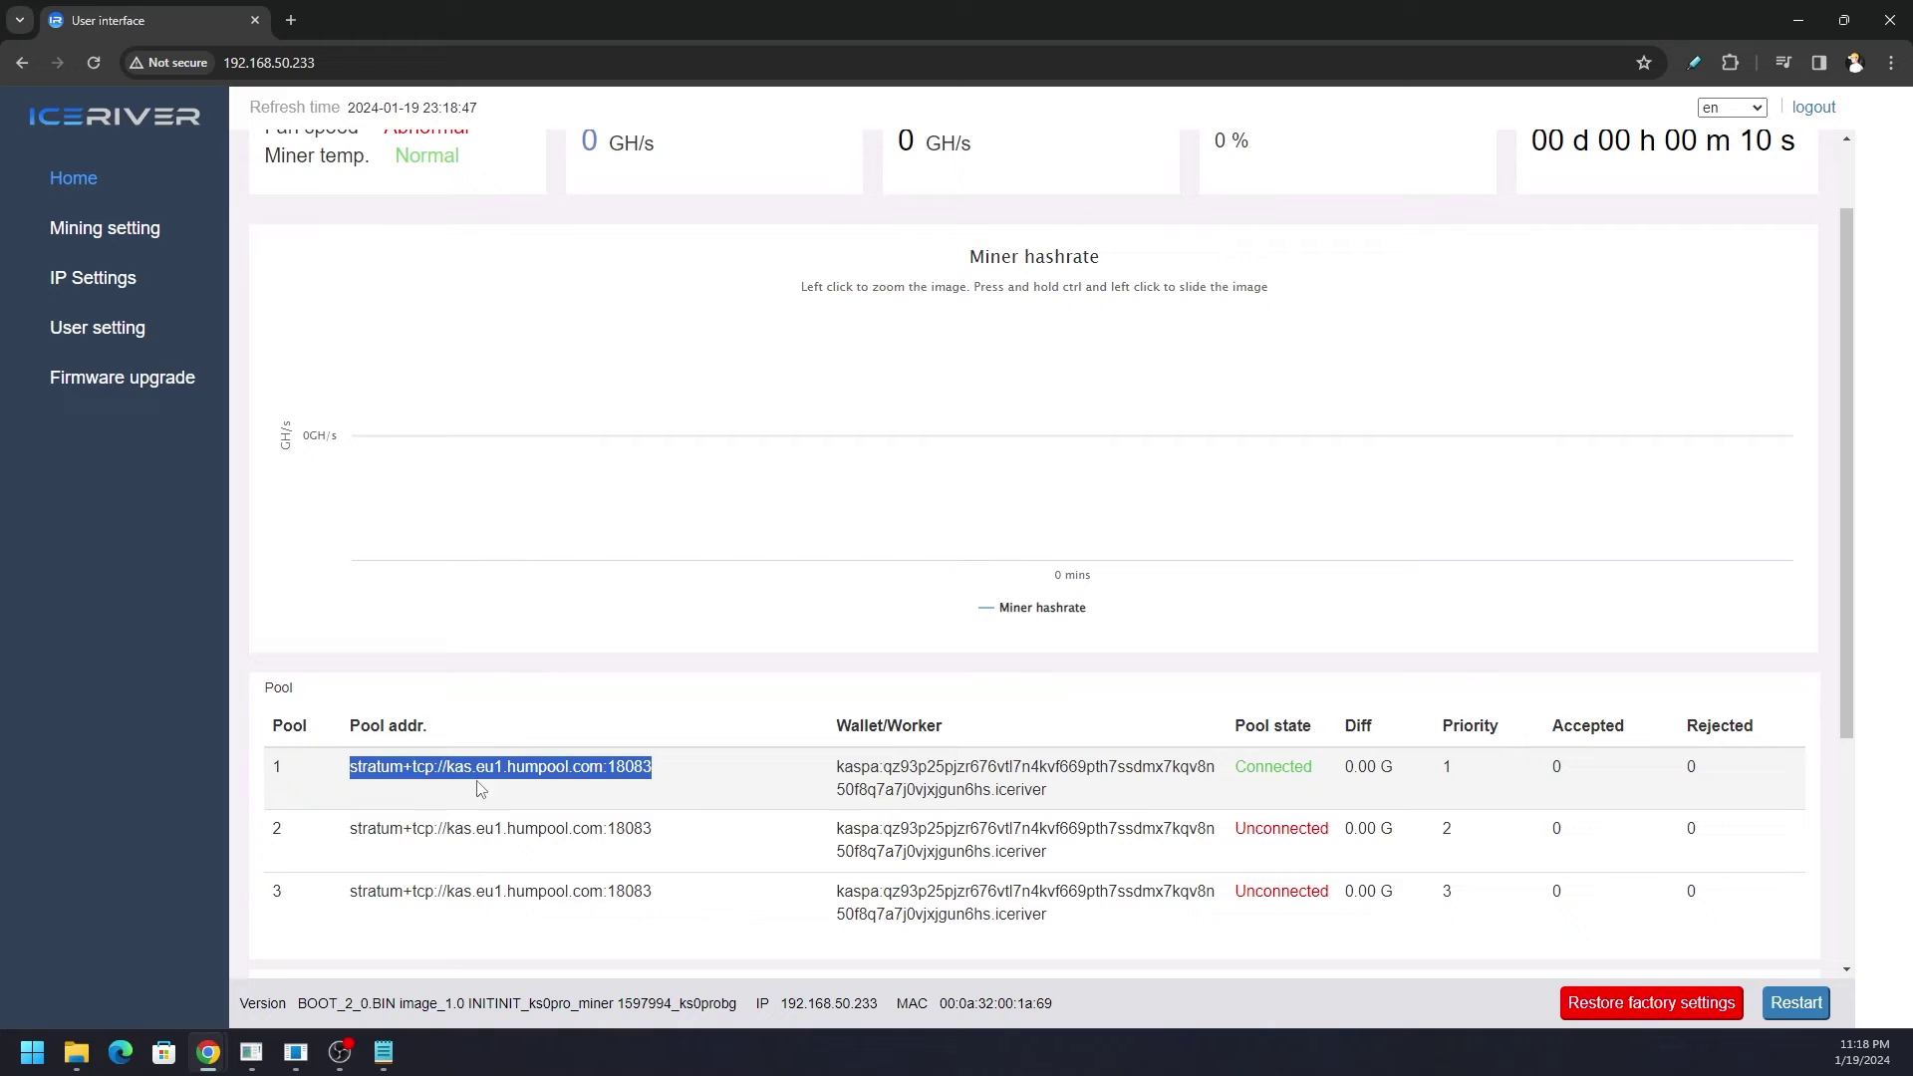
pyautogui.moveTo(1098, 791); pyautogui.dragTo(837, 766)
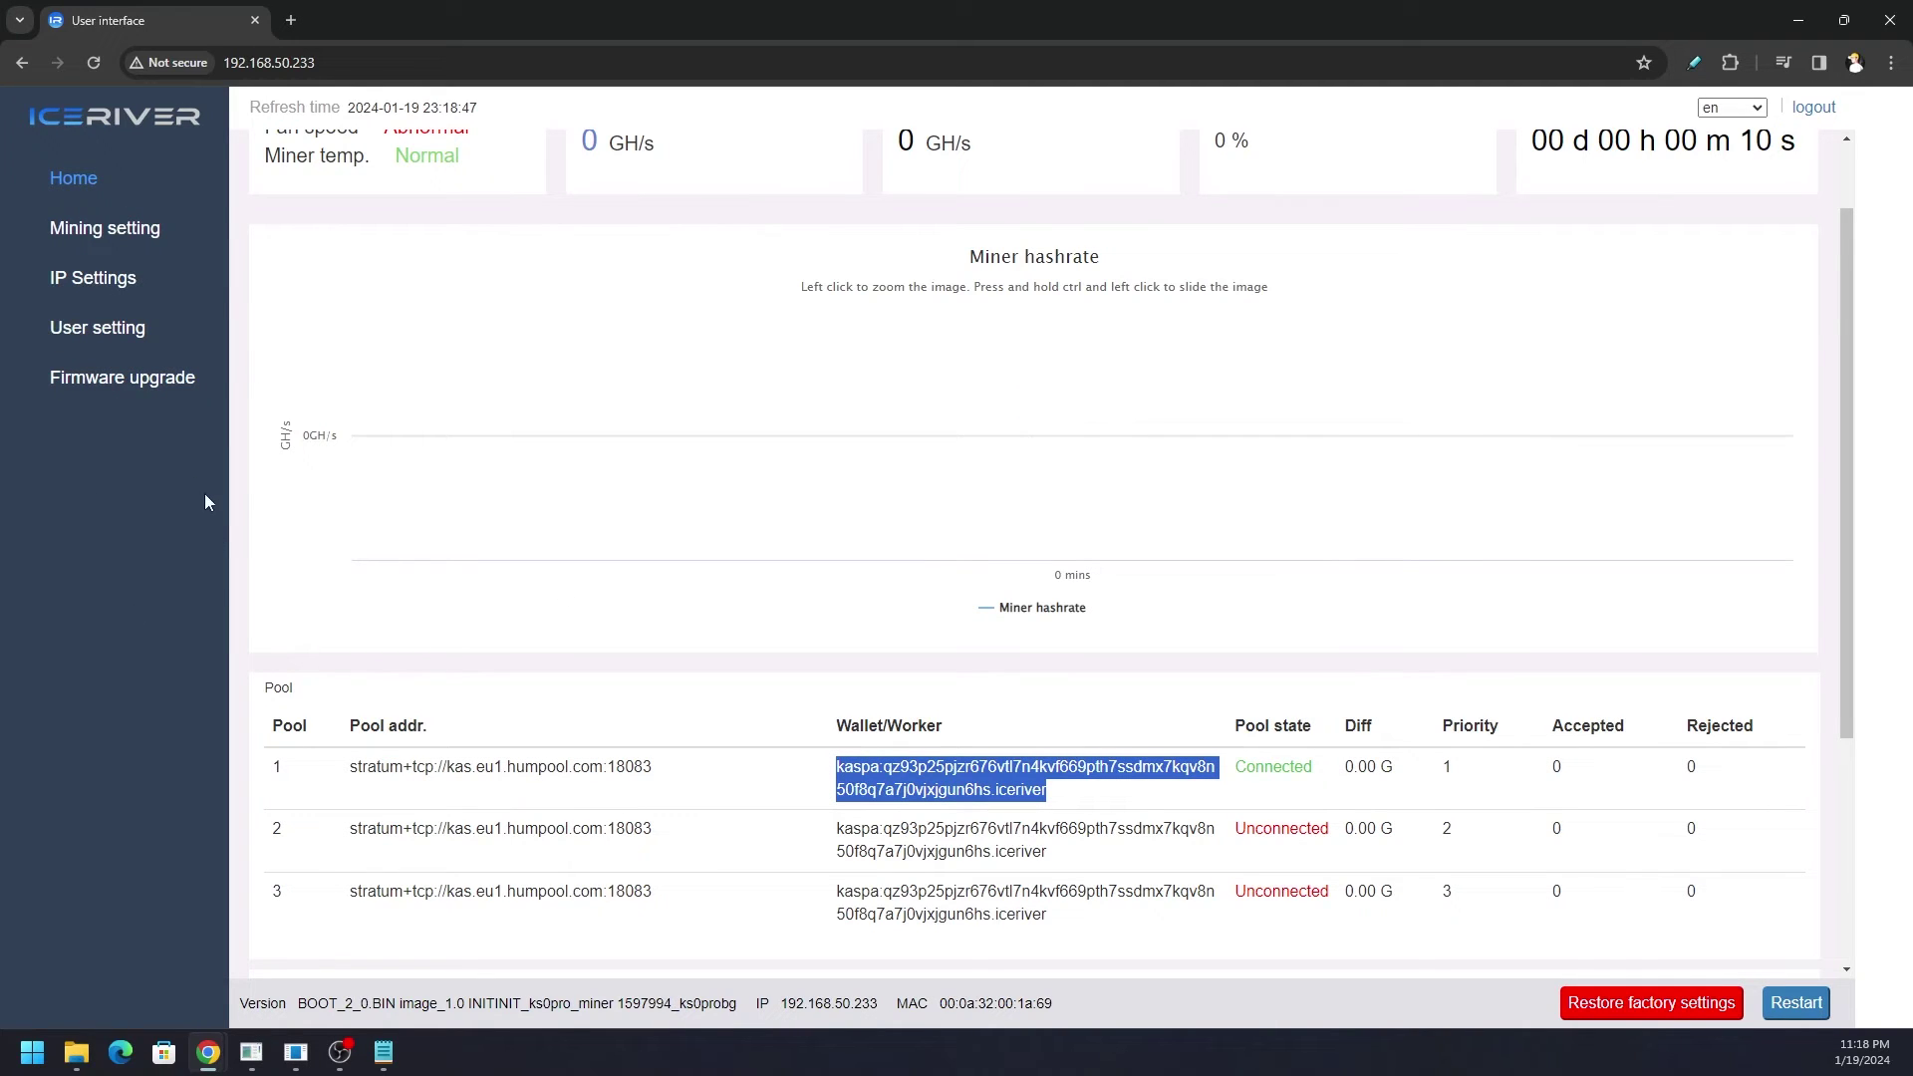
# Step: On Firmware upgrade, choose 340G_L_ks0pro_update.bgz and start the Update flash
pyautogui.click(119, 388)
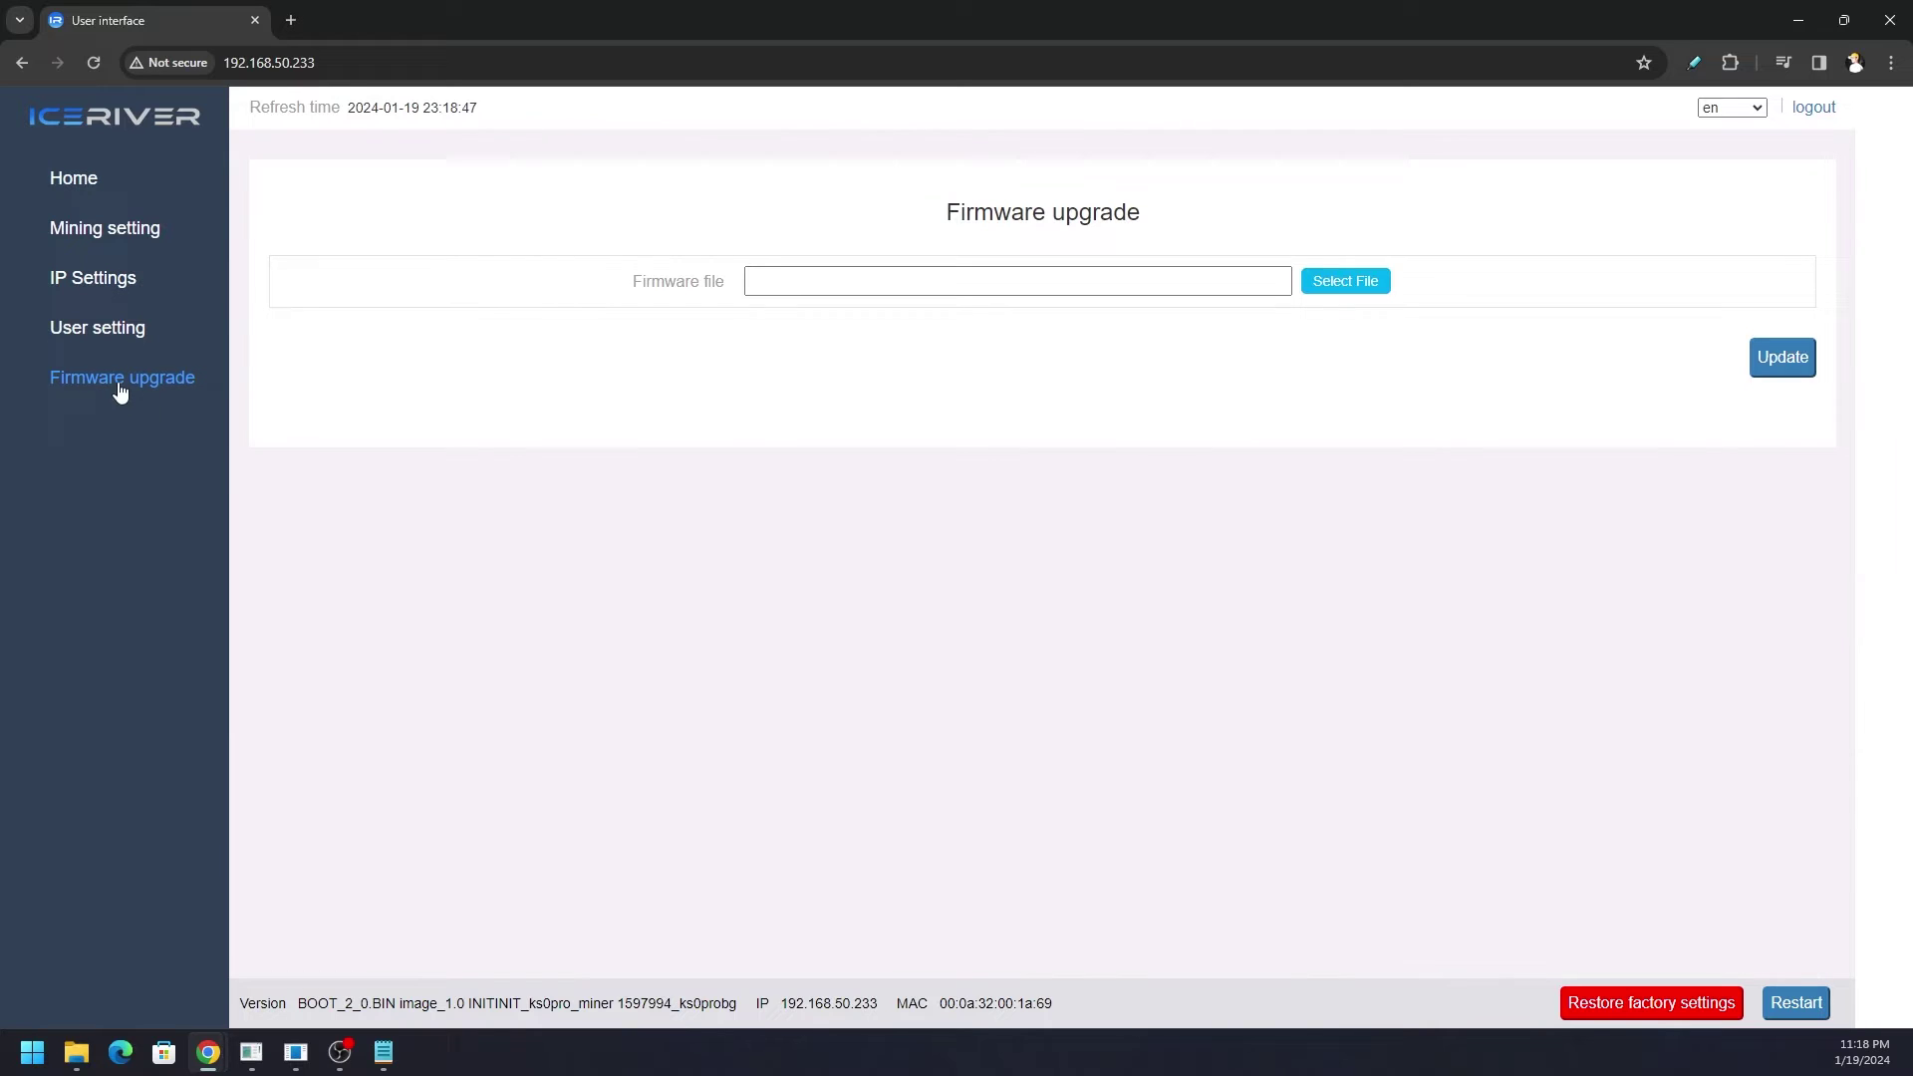
pyautogui.click(1330, 289)
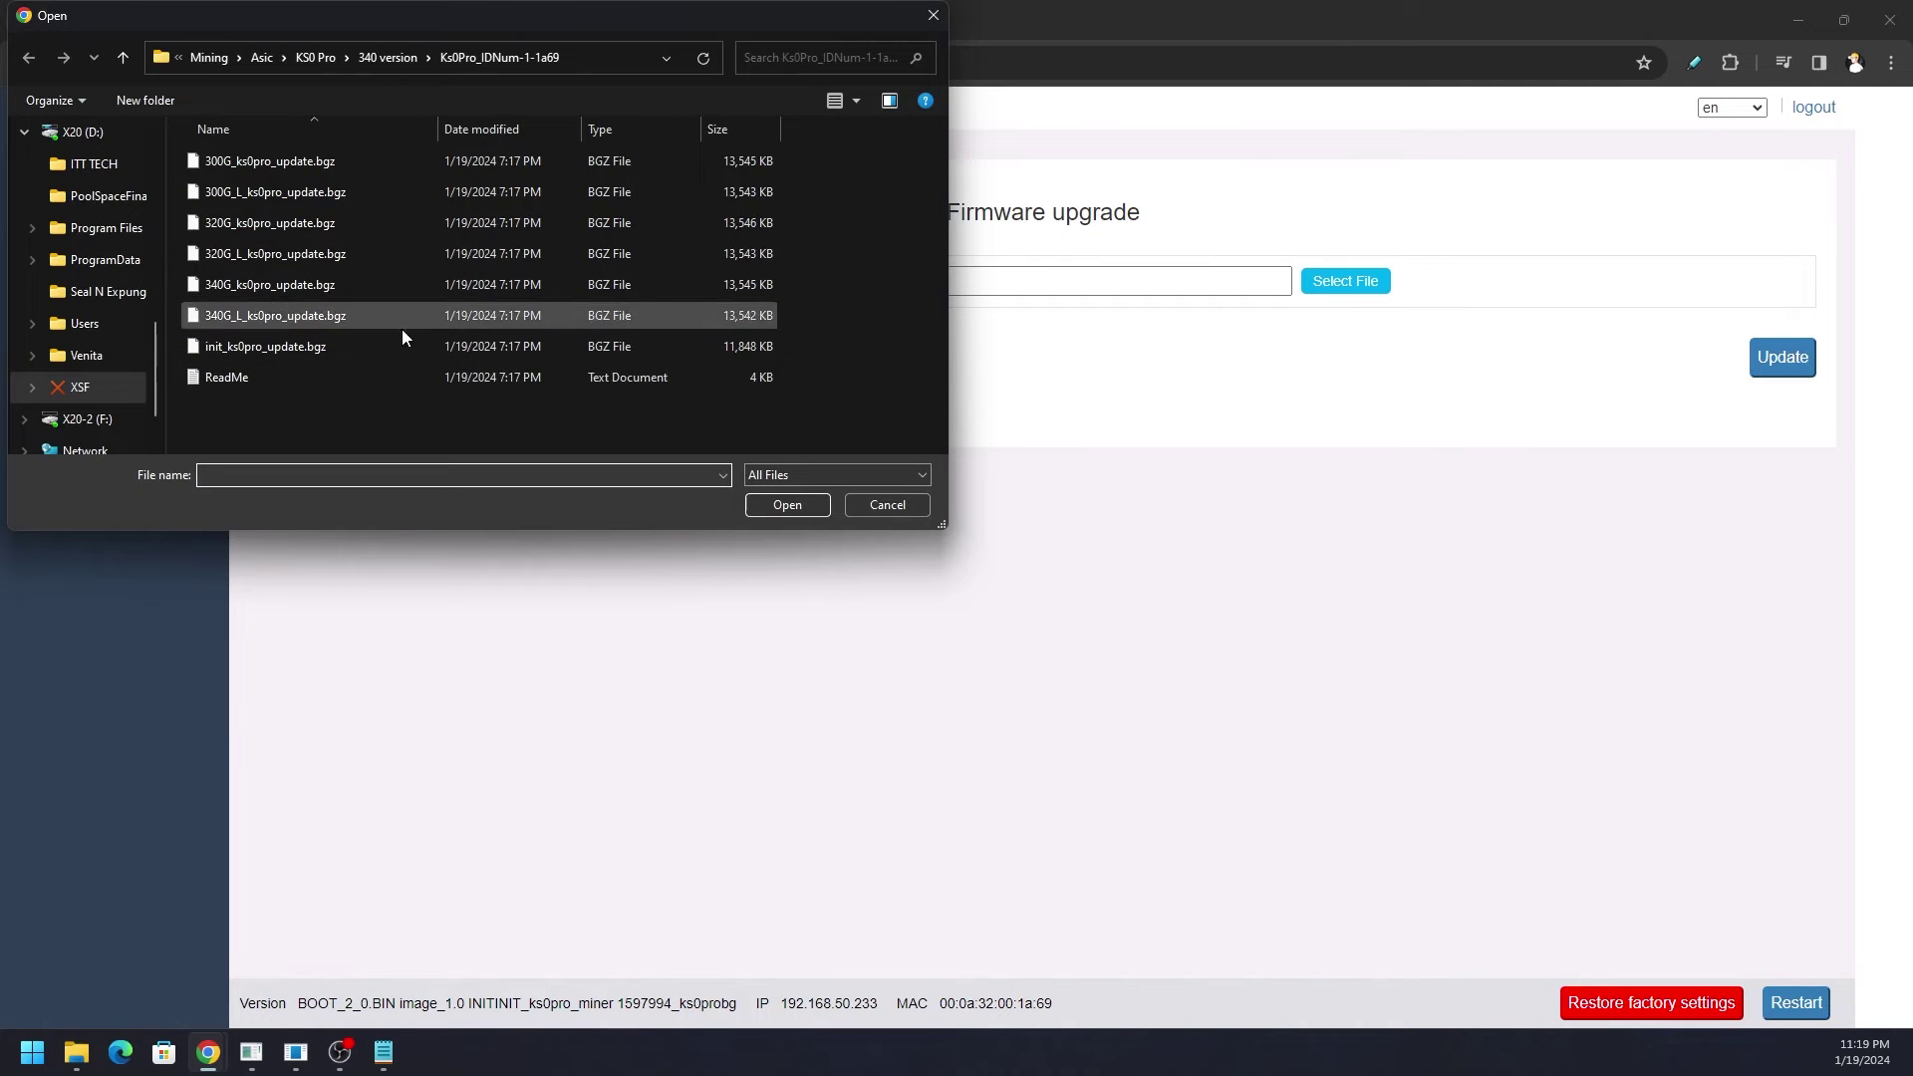
pyautogui.click(359, 317)
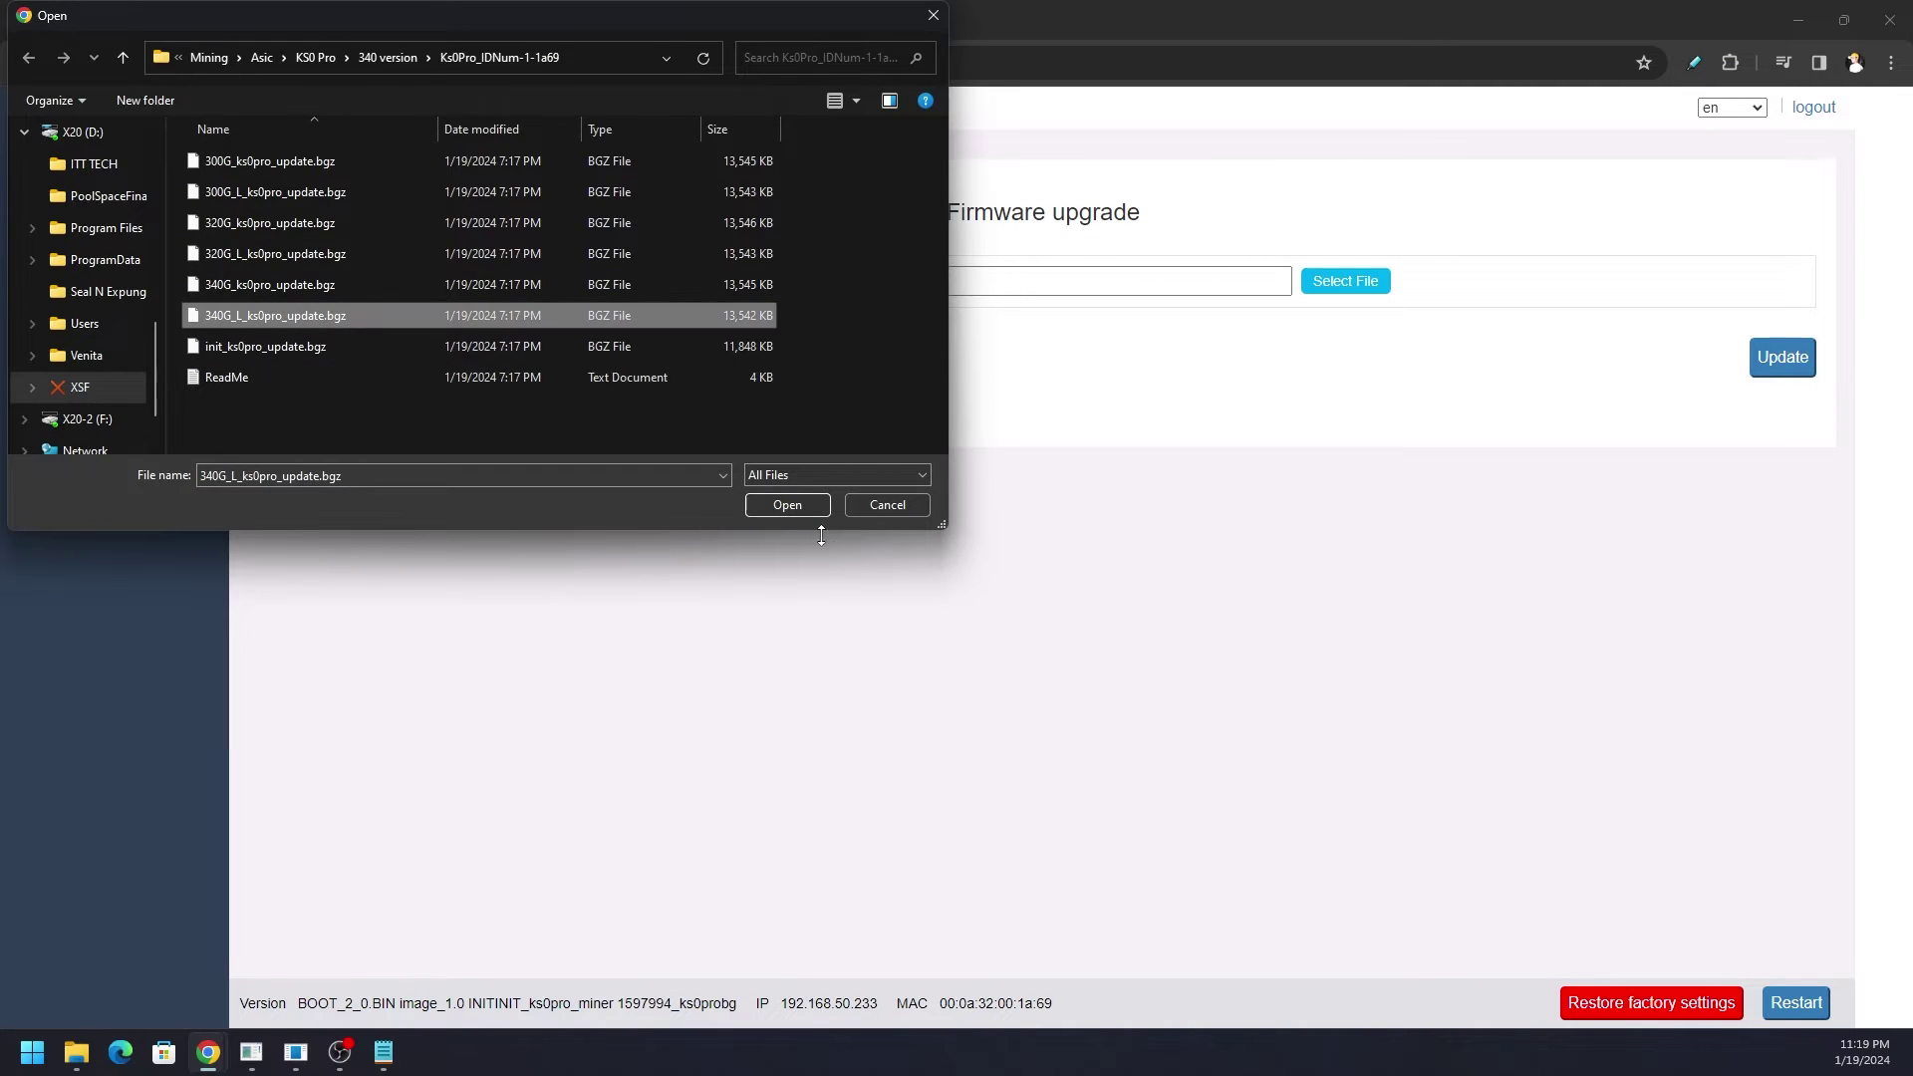
pyautogui.click(787, 505)
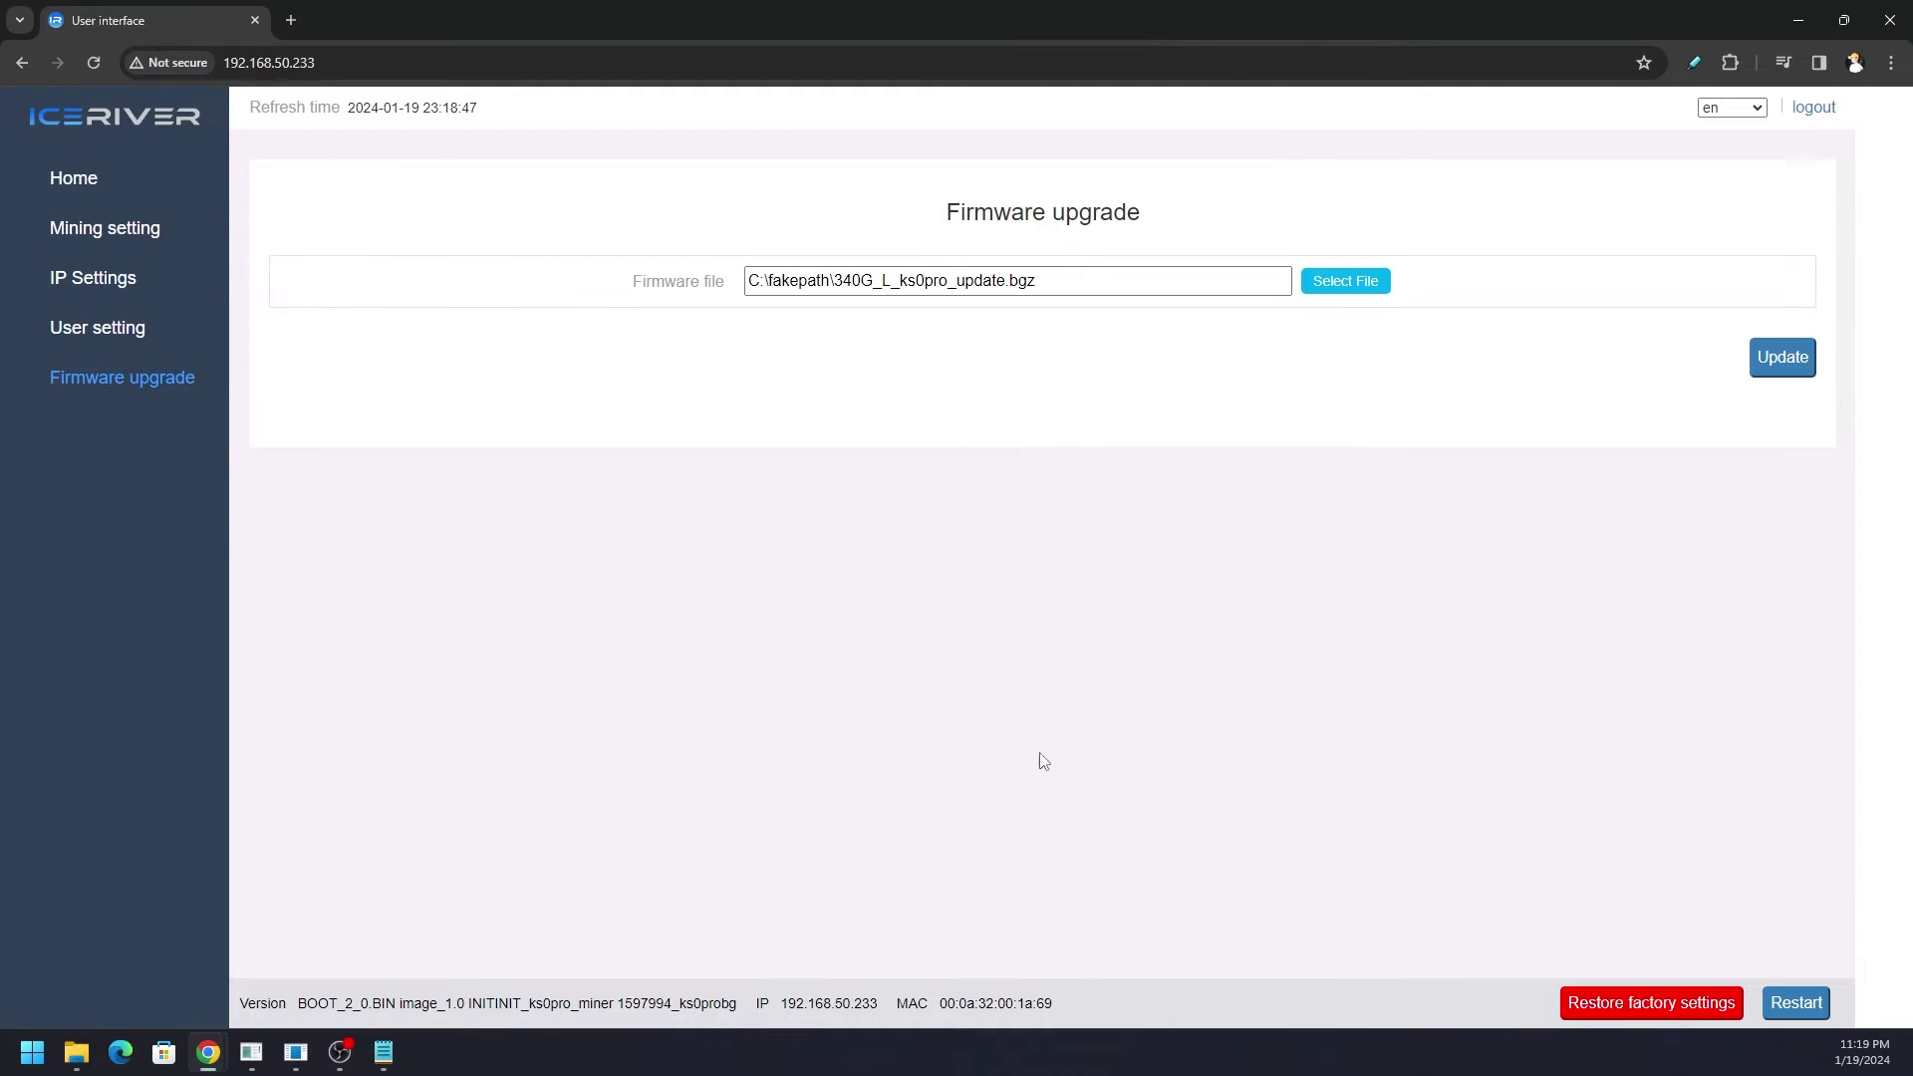
pyautogui.click(1804, 363)
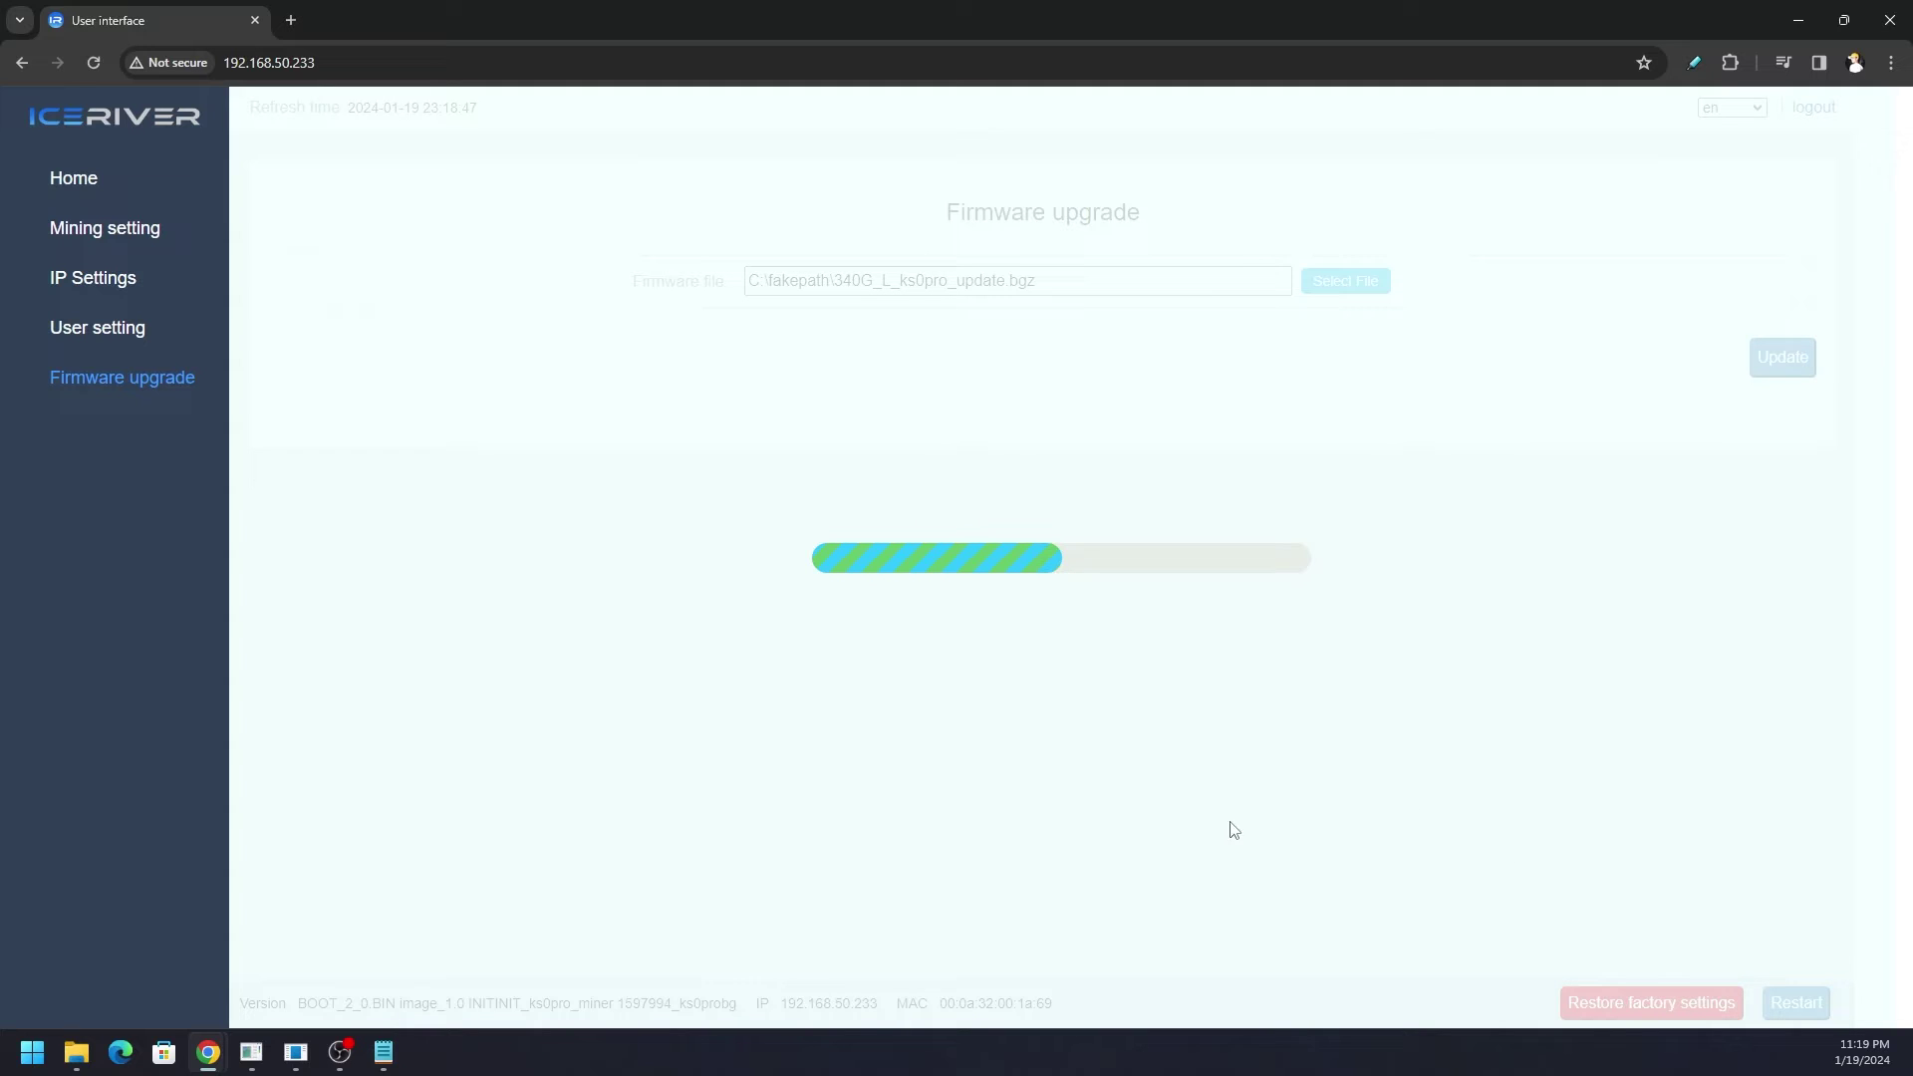
# Step: Capture a snip of IceRiver Monitor's pre-upgrade stats with Win+Shift+S
pyautogui.click(295, 1052)
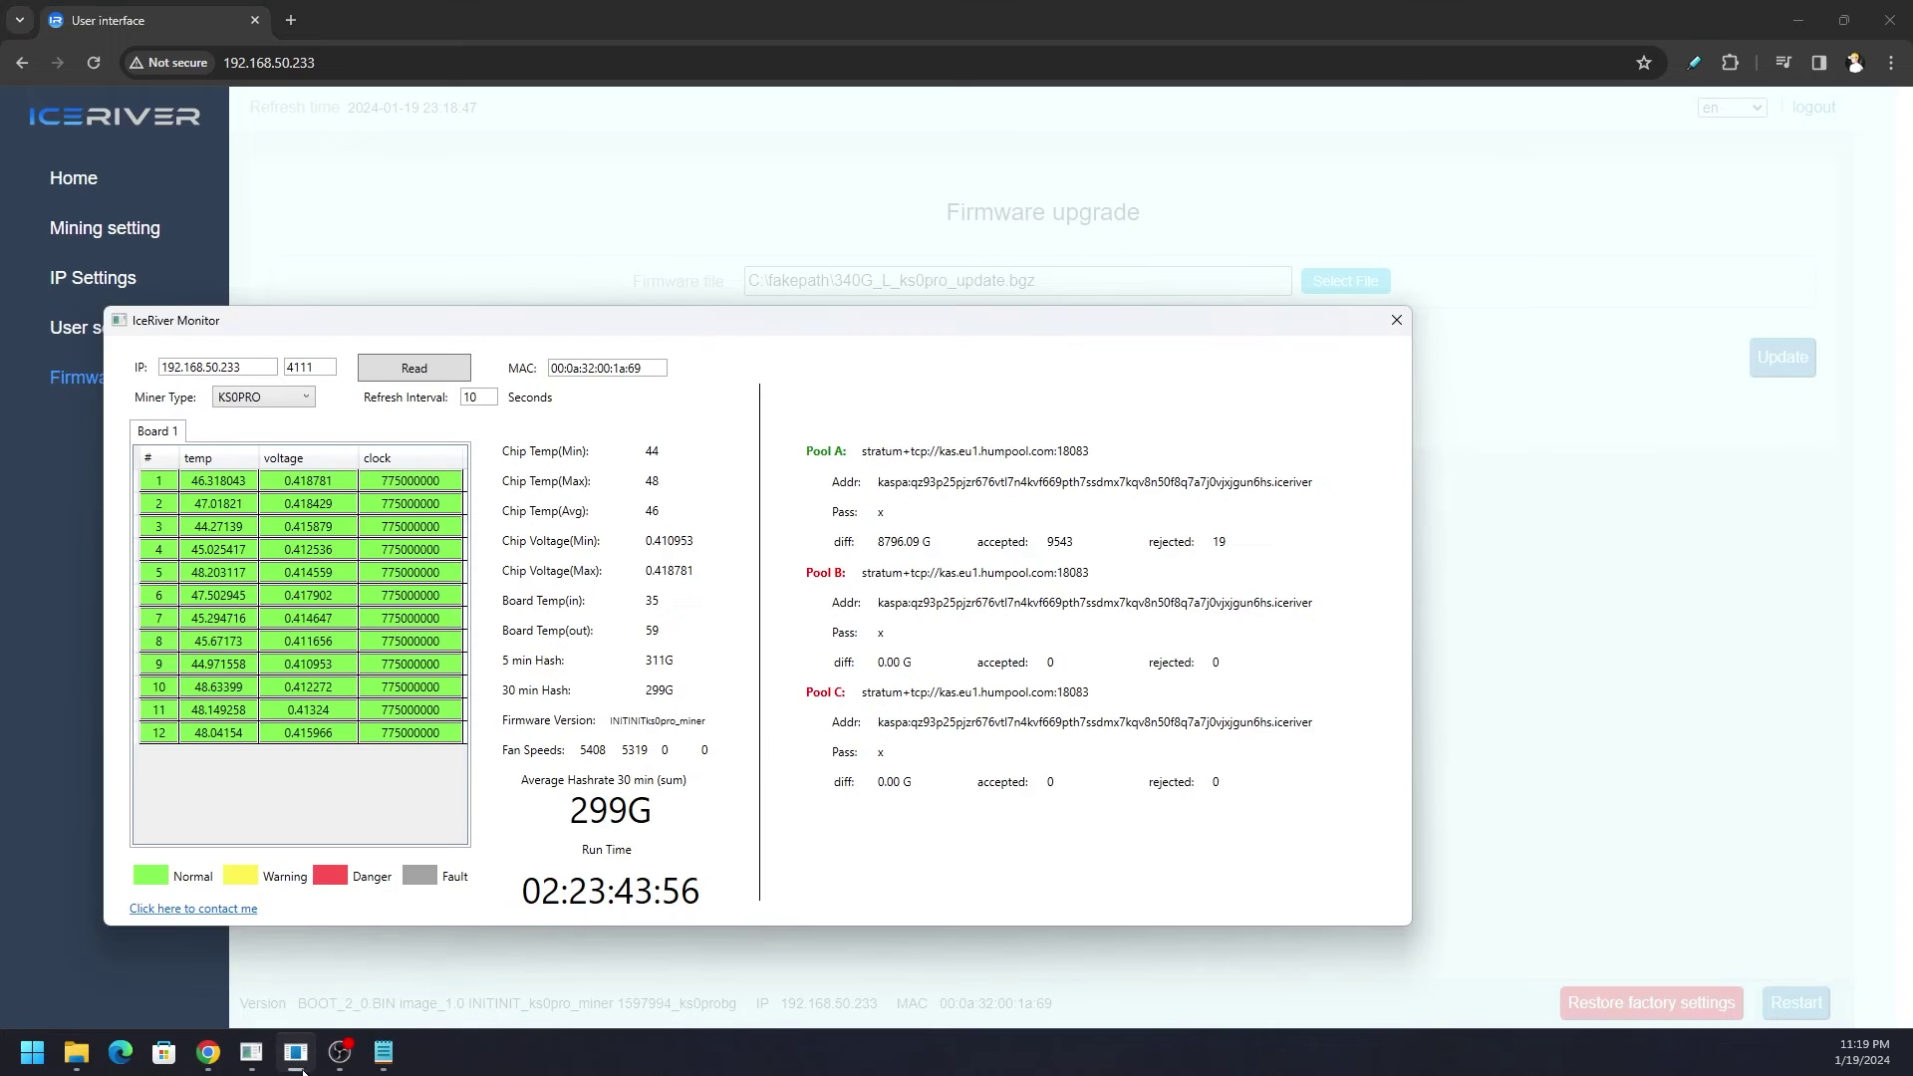
pyautogui.press('super+shift+s')
pyautogui.moveTo(114, 342); pyautogui.dragTo(749, 919)
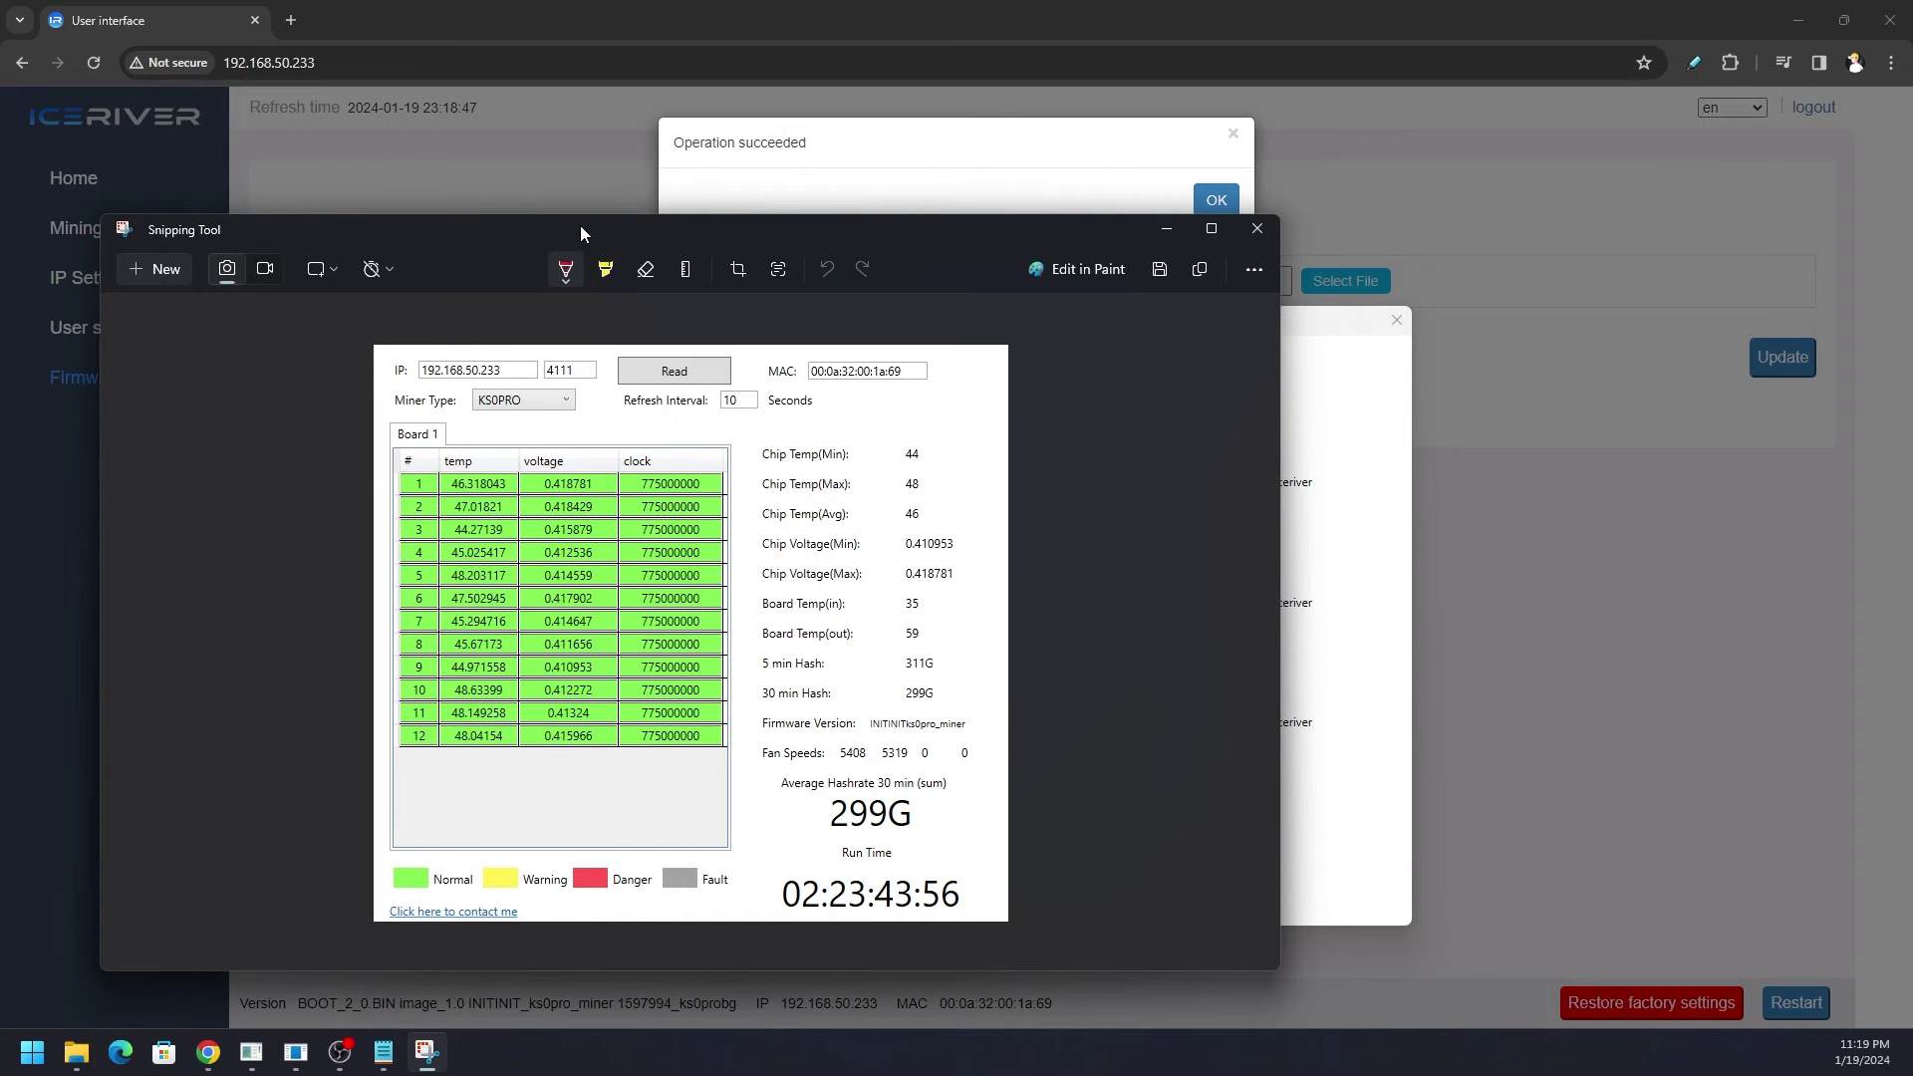
pyautogui.press('super+Down')
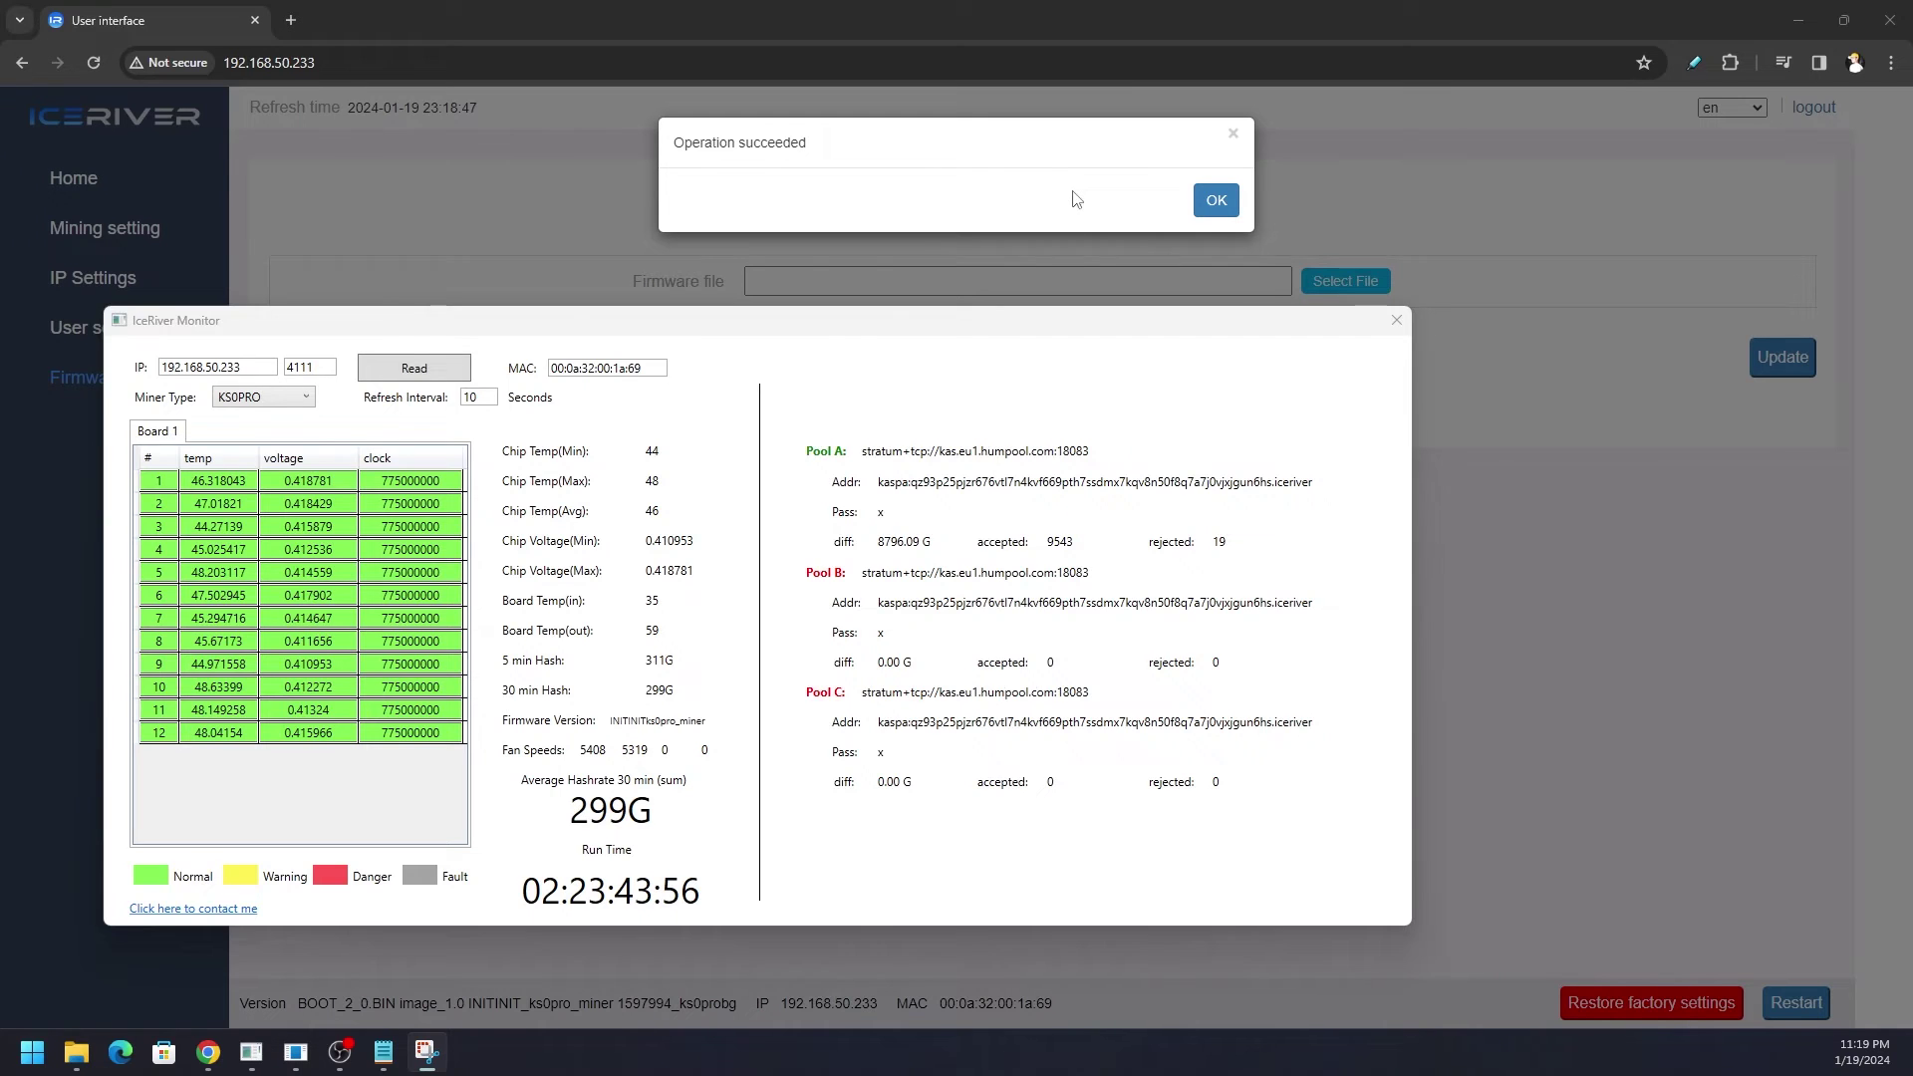
# Step: Acknowledge the successful 340G_L firmware upload and confirm the KS0 Pro restart
pyautogui.click(1079, 198)
pyautogui.click(1213, 199)
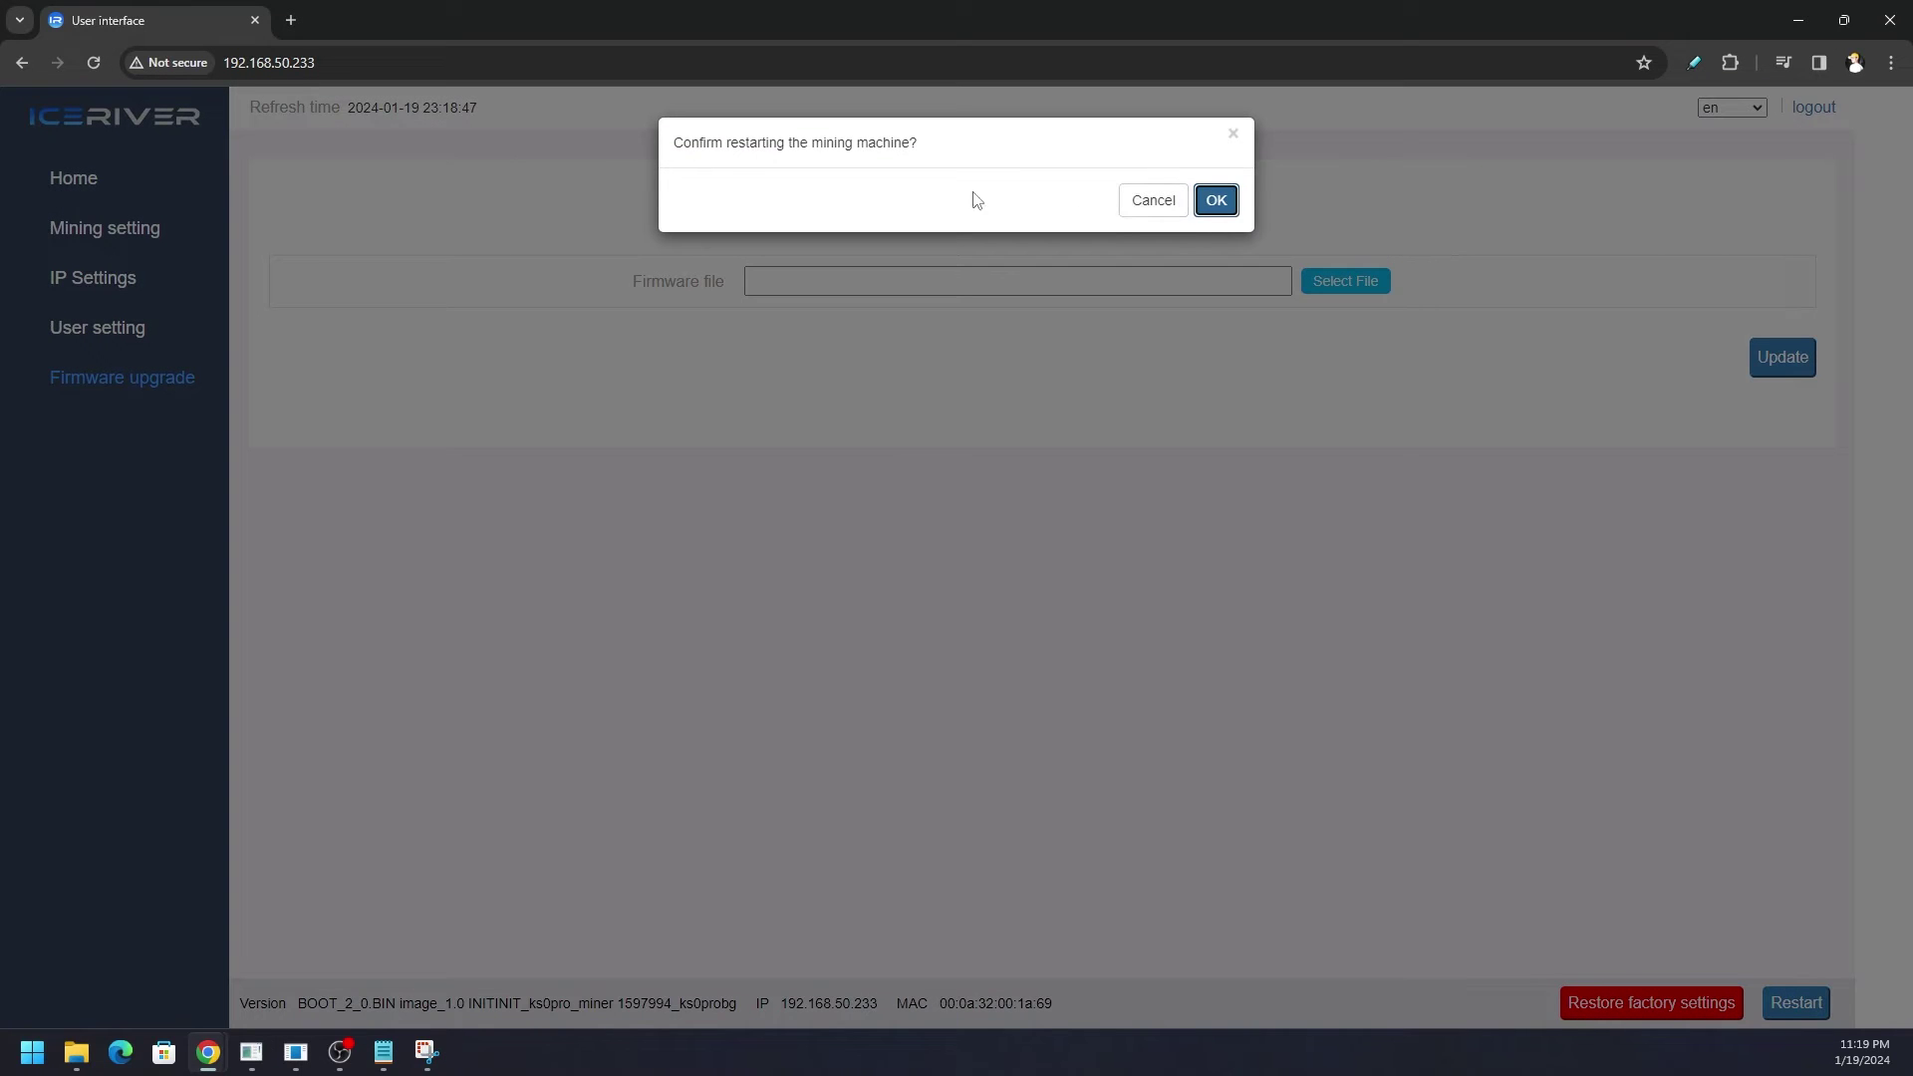
pyautogui.click(1218, 202)
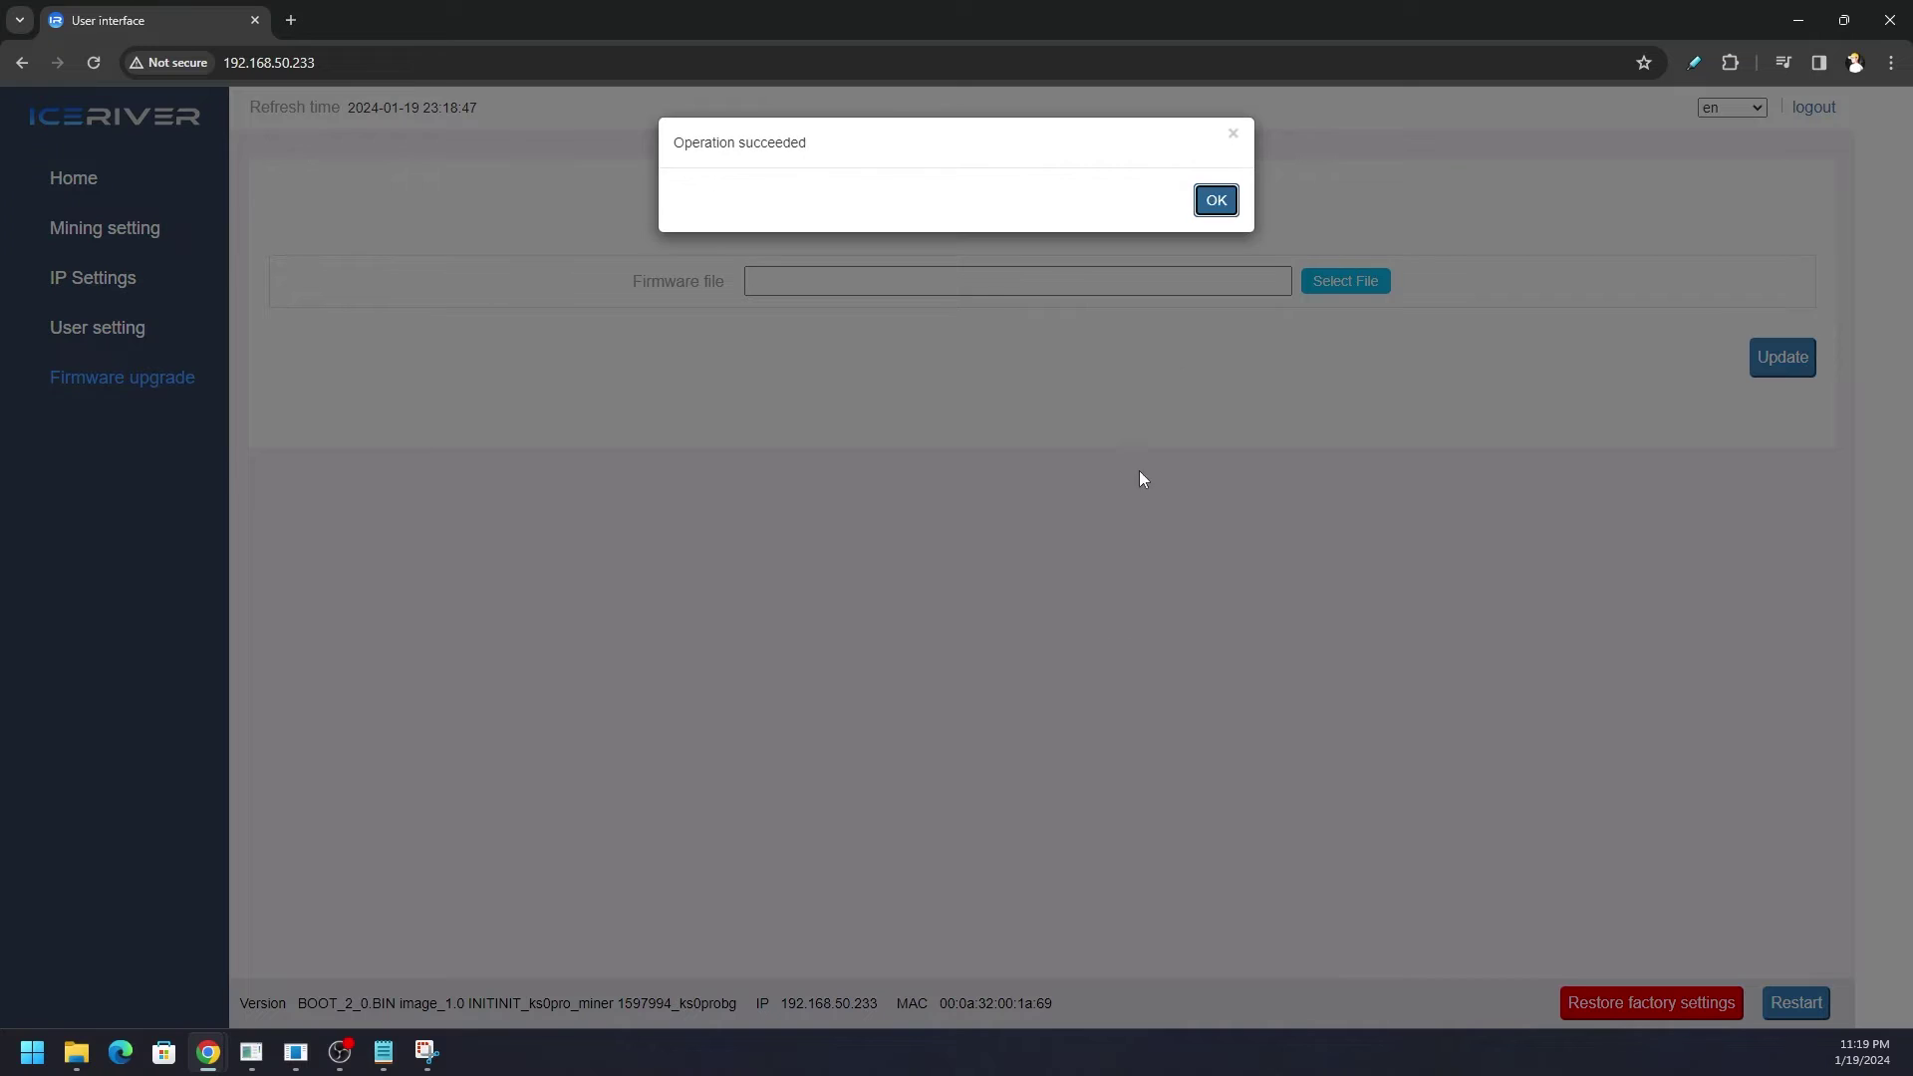
pyautogui.click(1213, 199)
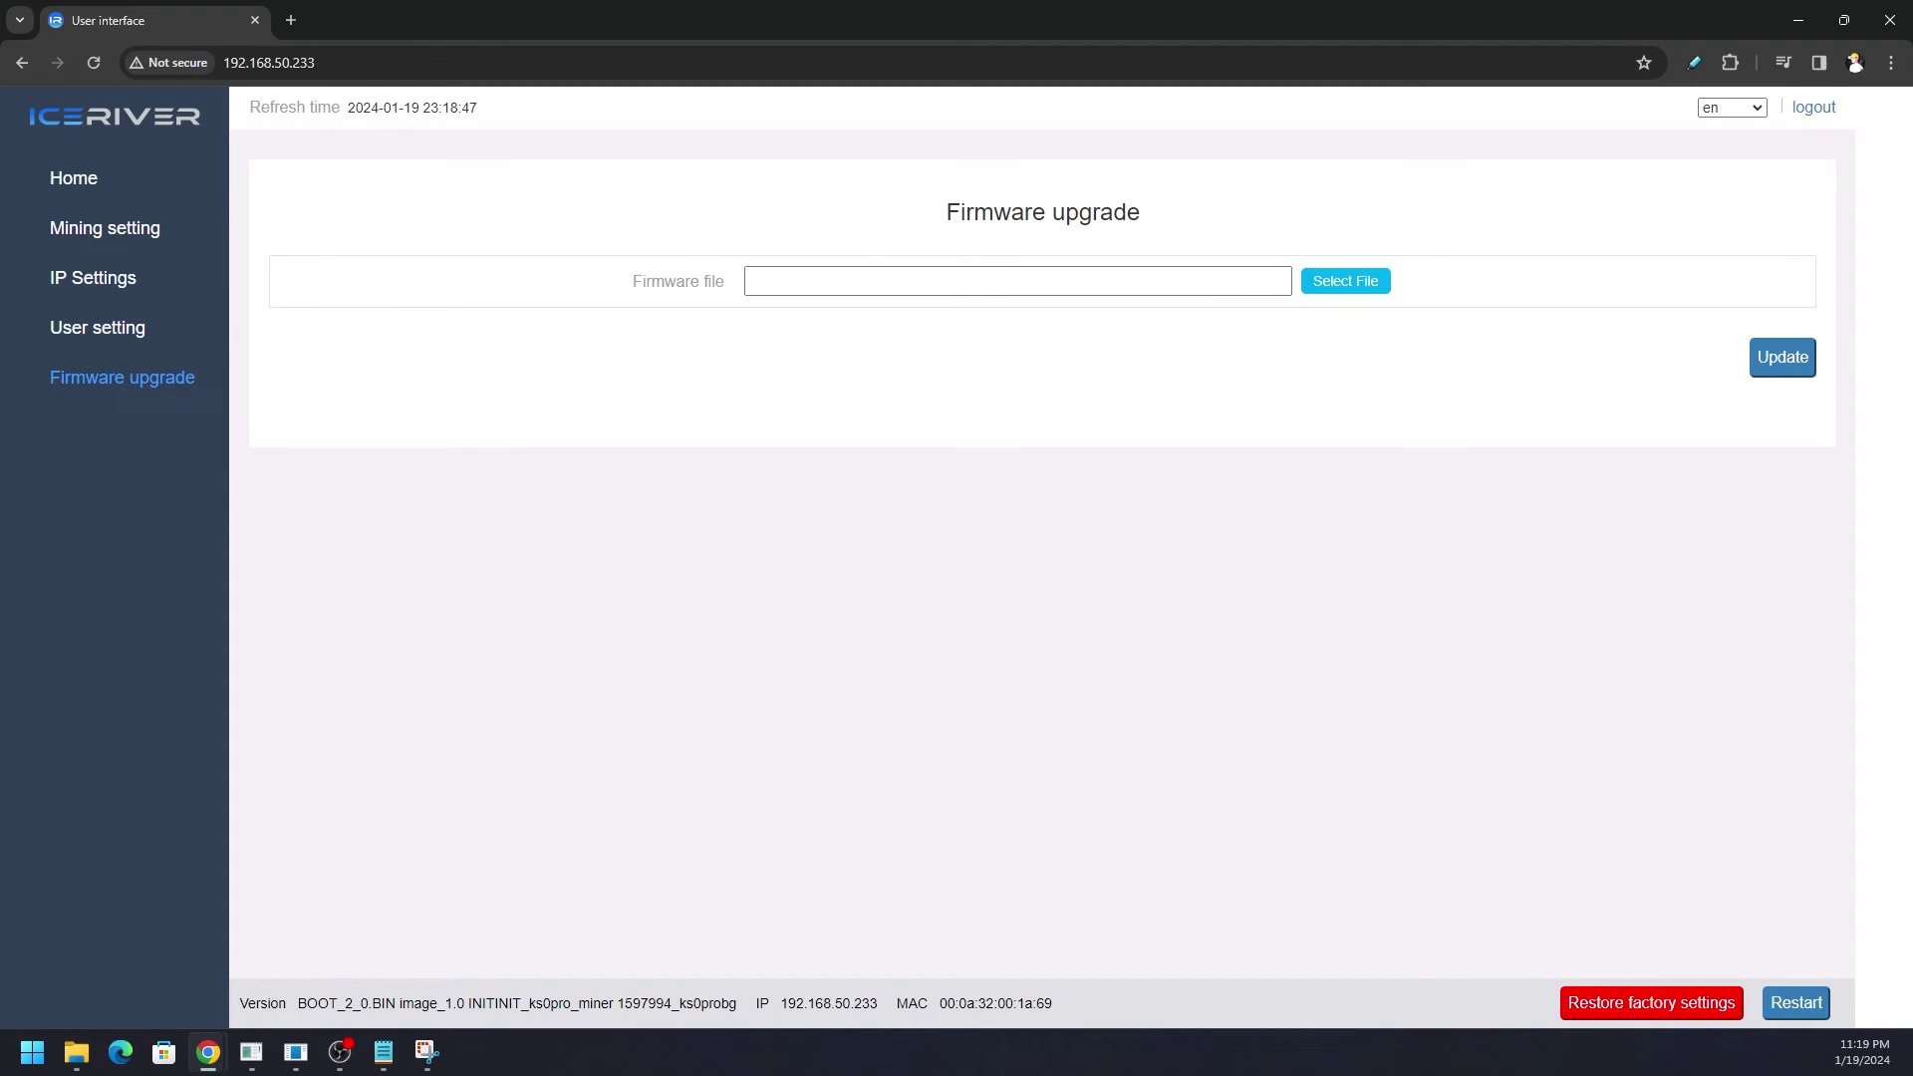
pyautogui.hotkey('alt', 'Tab')
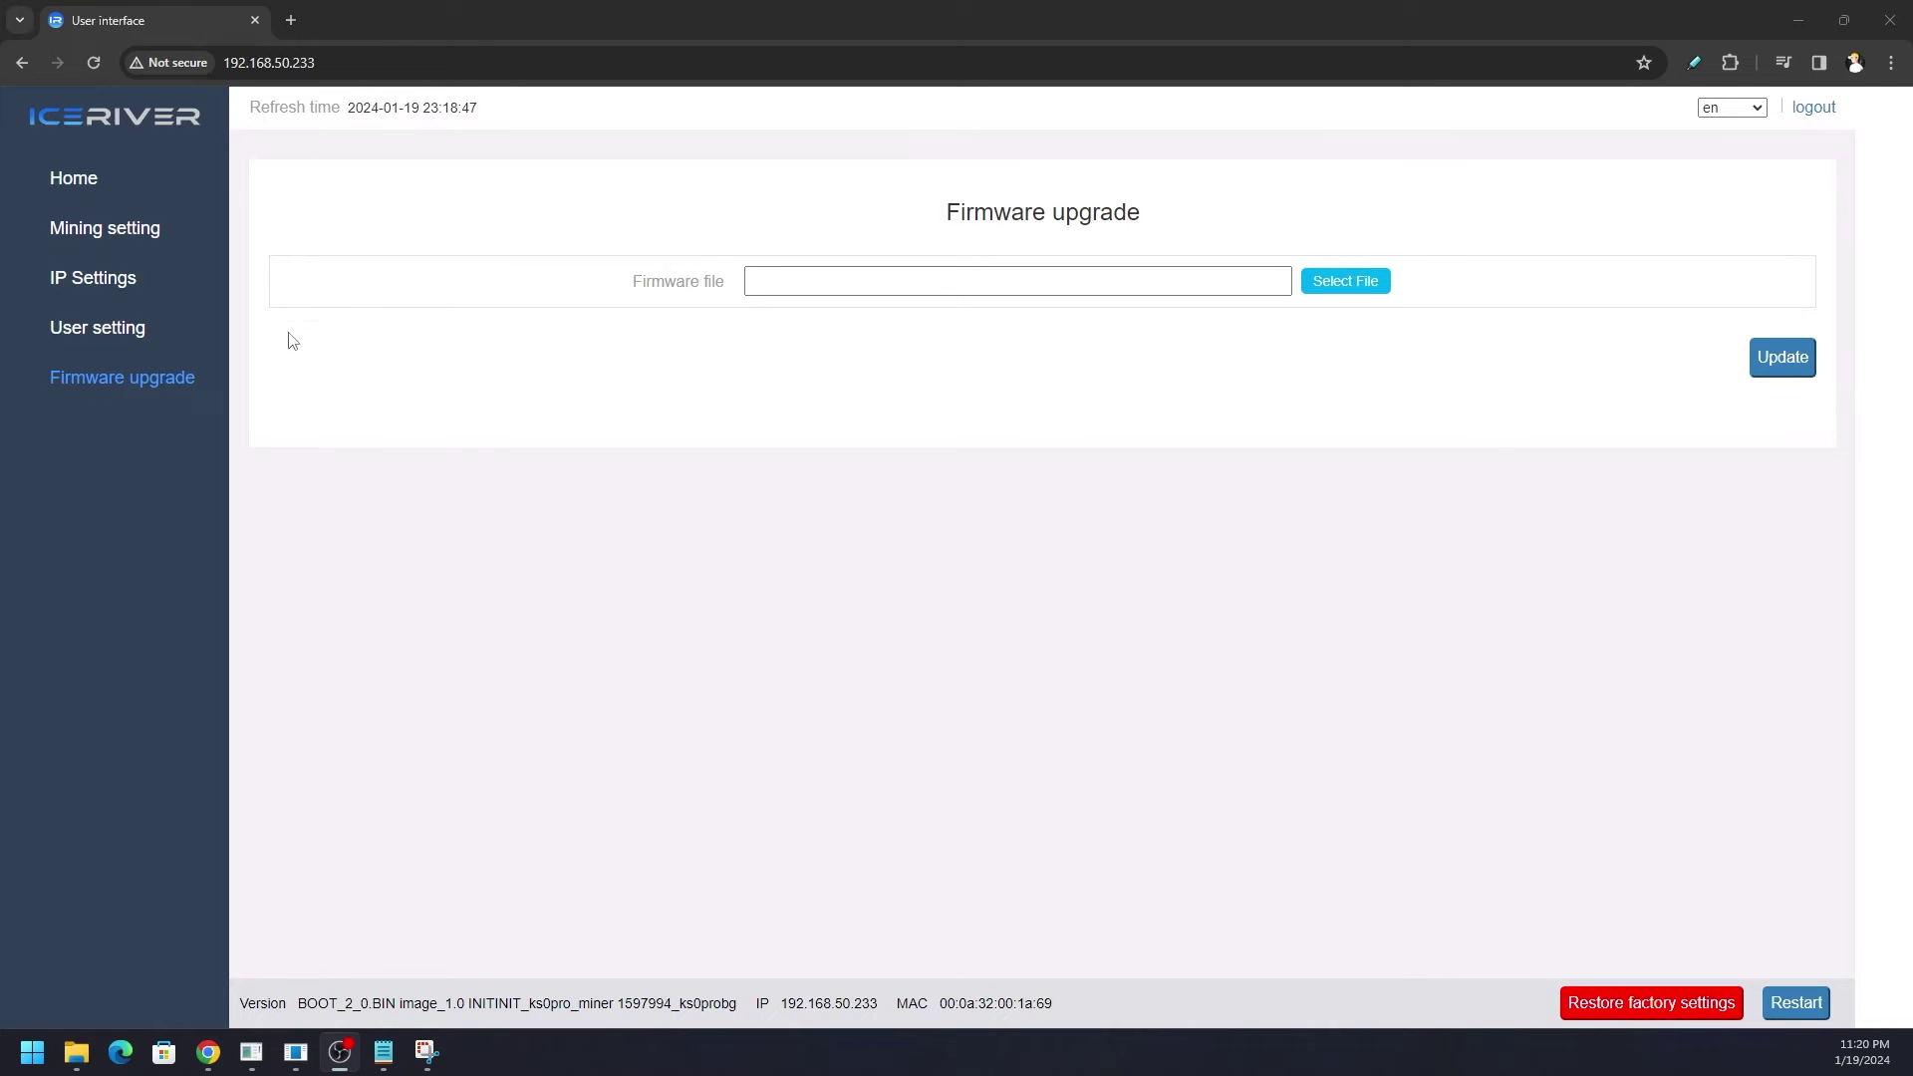
# Step: Return from Mining setting to the Home dashboard of the restarted miner
pyautogui.click(86, 189)
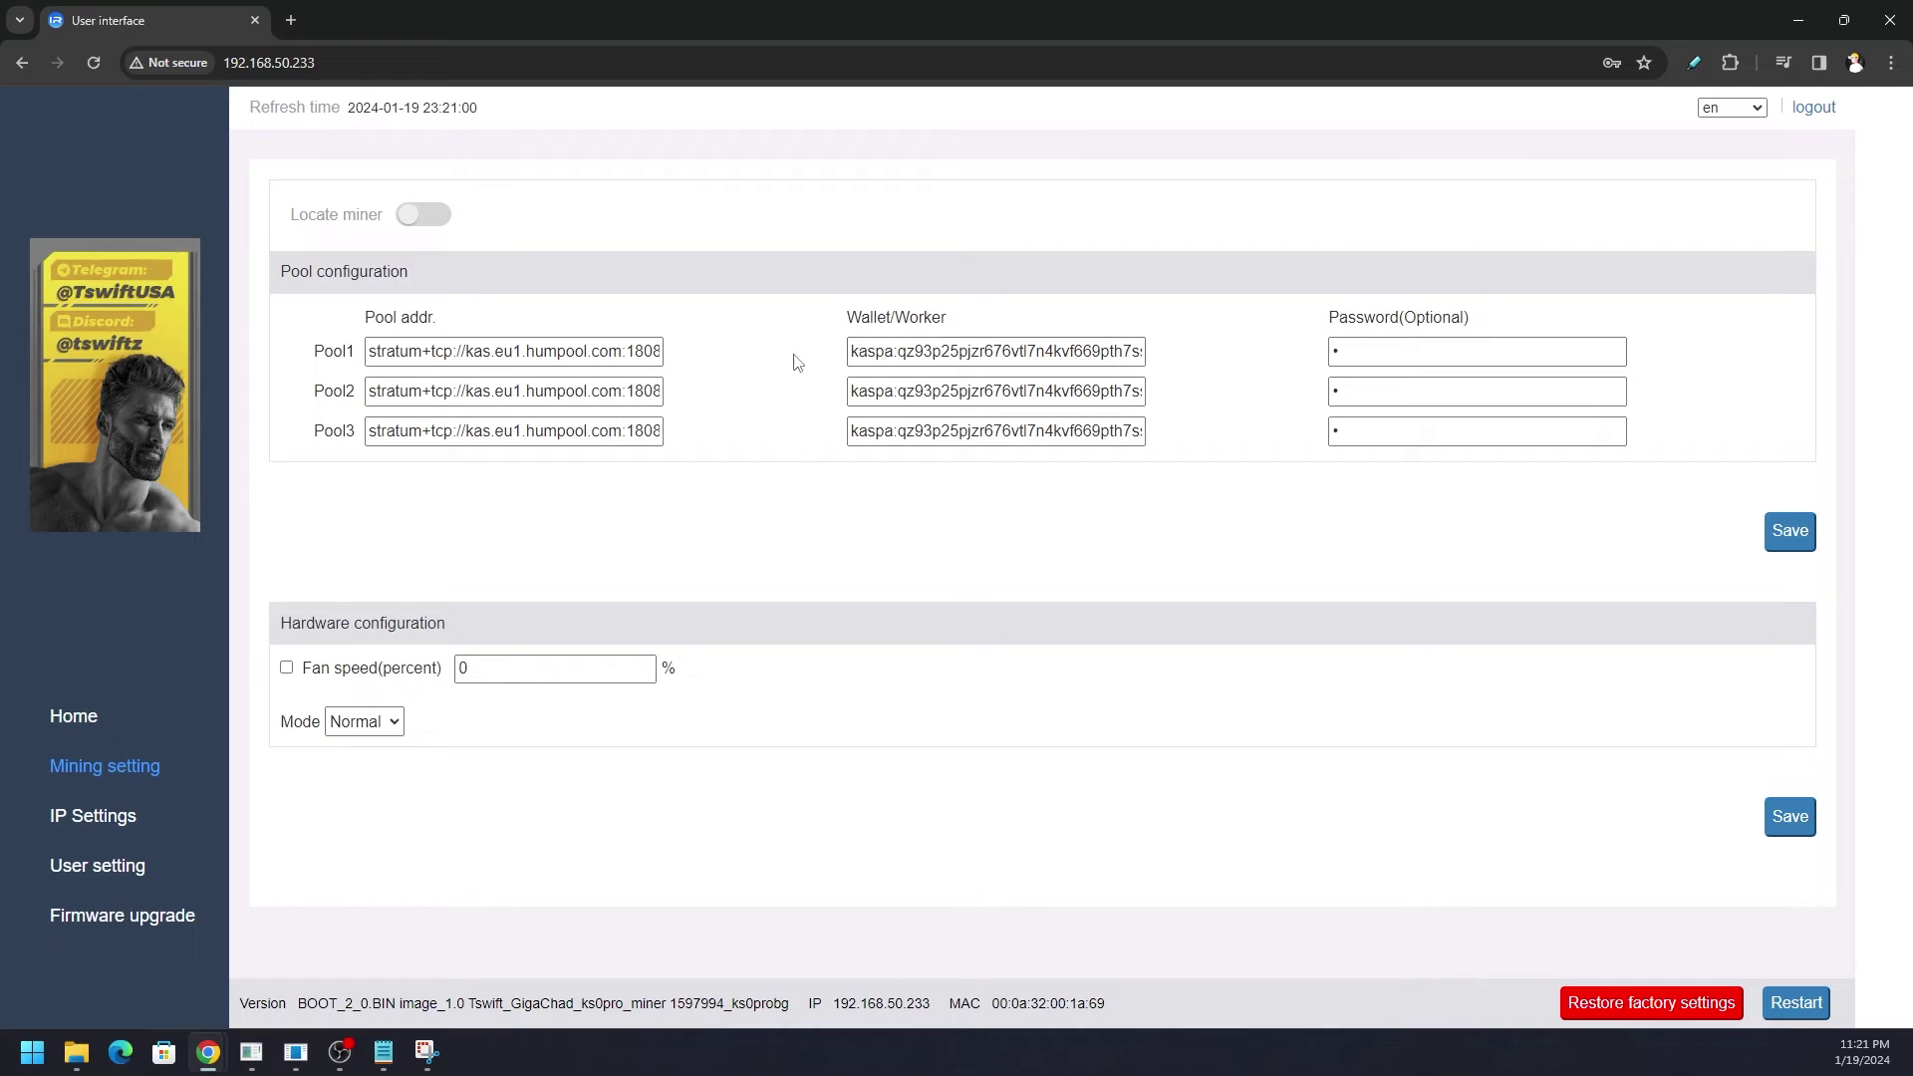
pyautogui.click(72, 723)
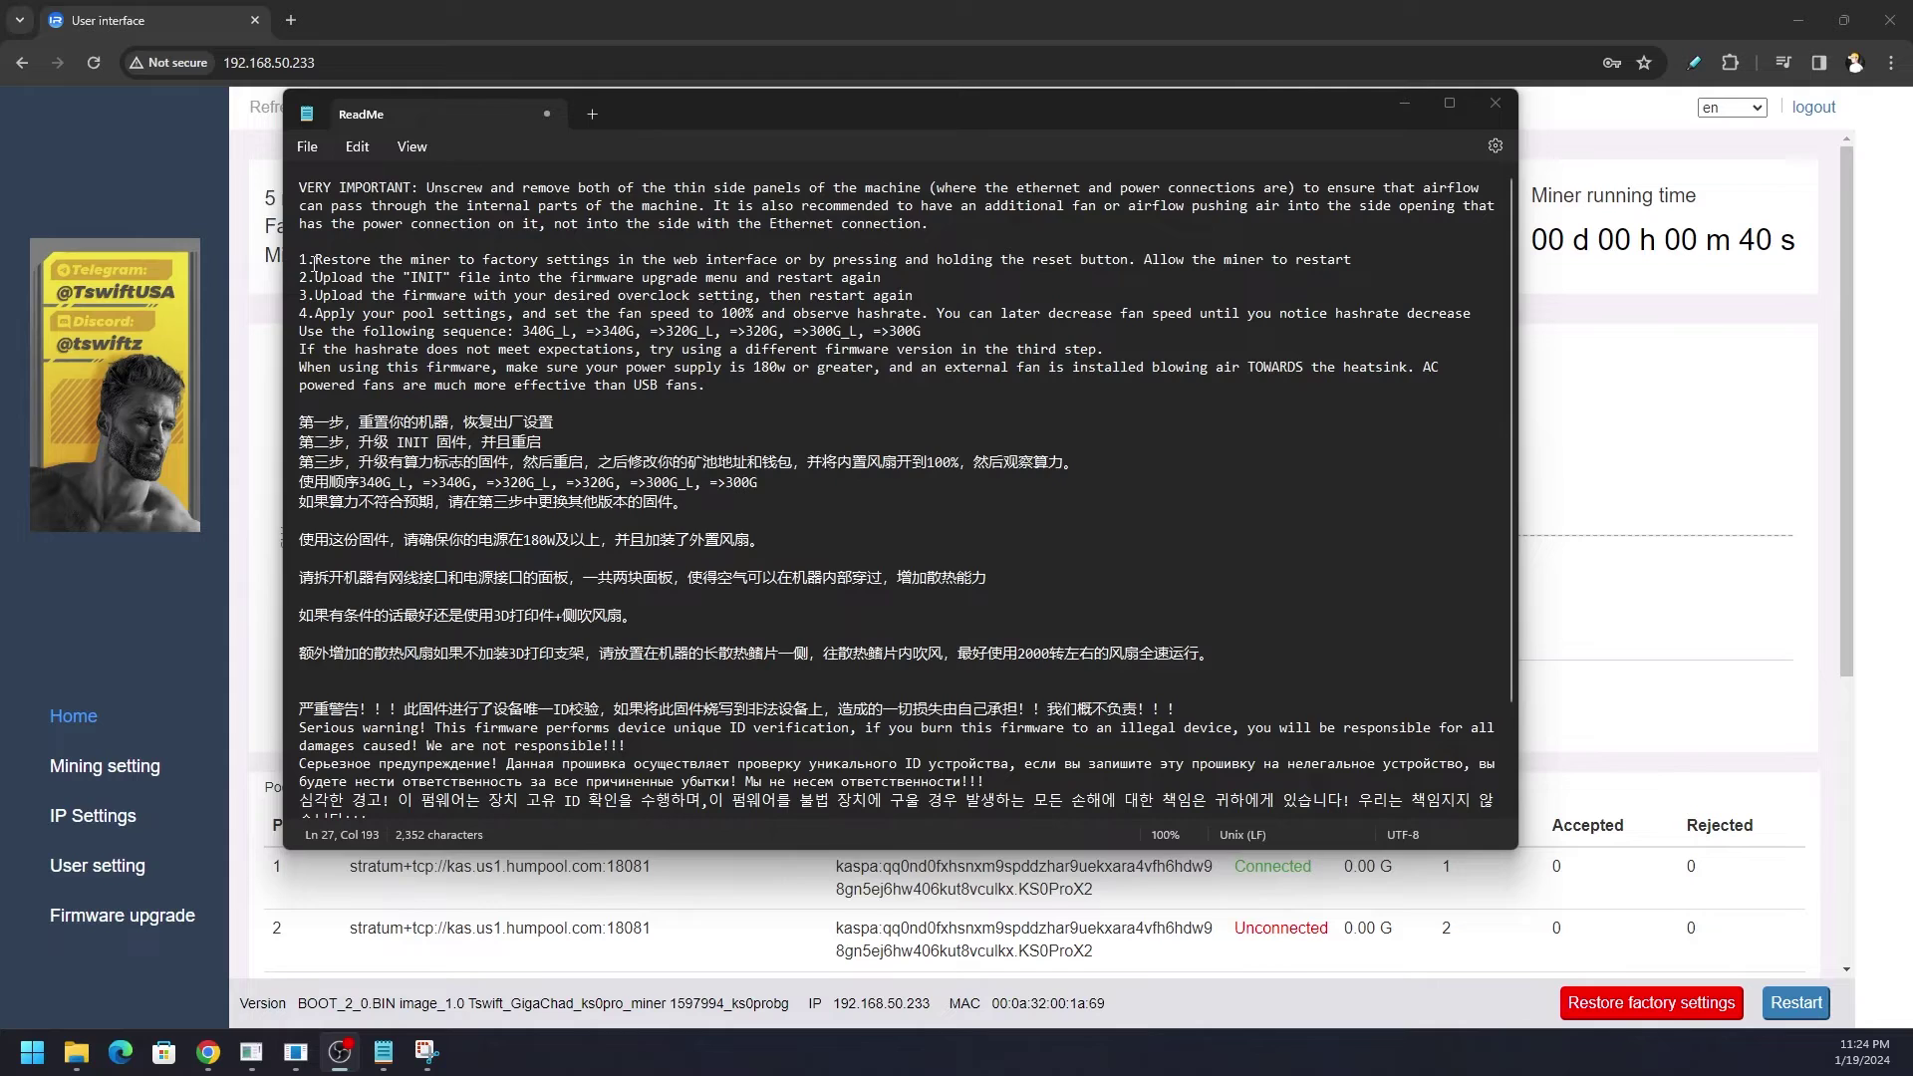
# Step: Highlight the ReadMe's numbered setup steps and its 180w power supply requirement
pyautogui.moveTo(314, 261); pyautogui.dragTo(684, 349)
pyautogui.click(738, 374)
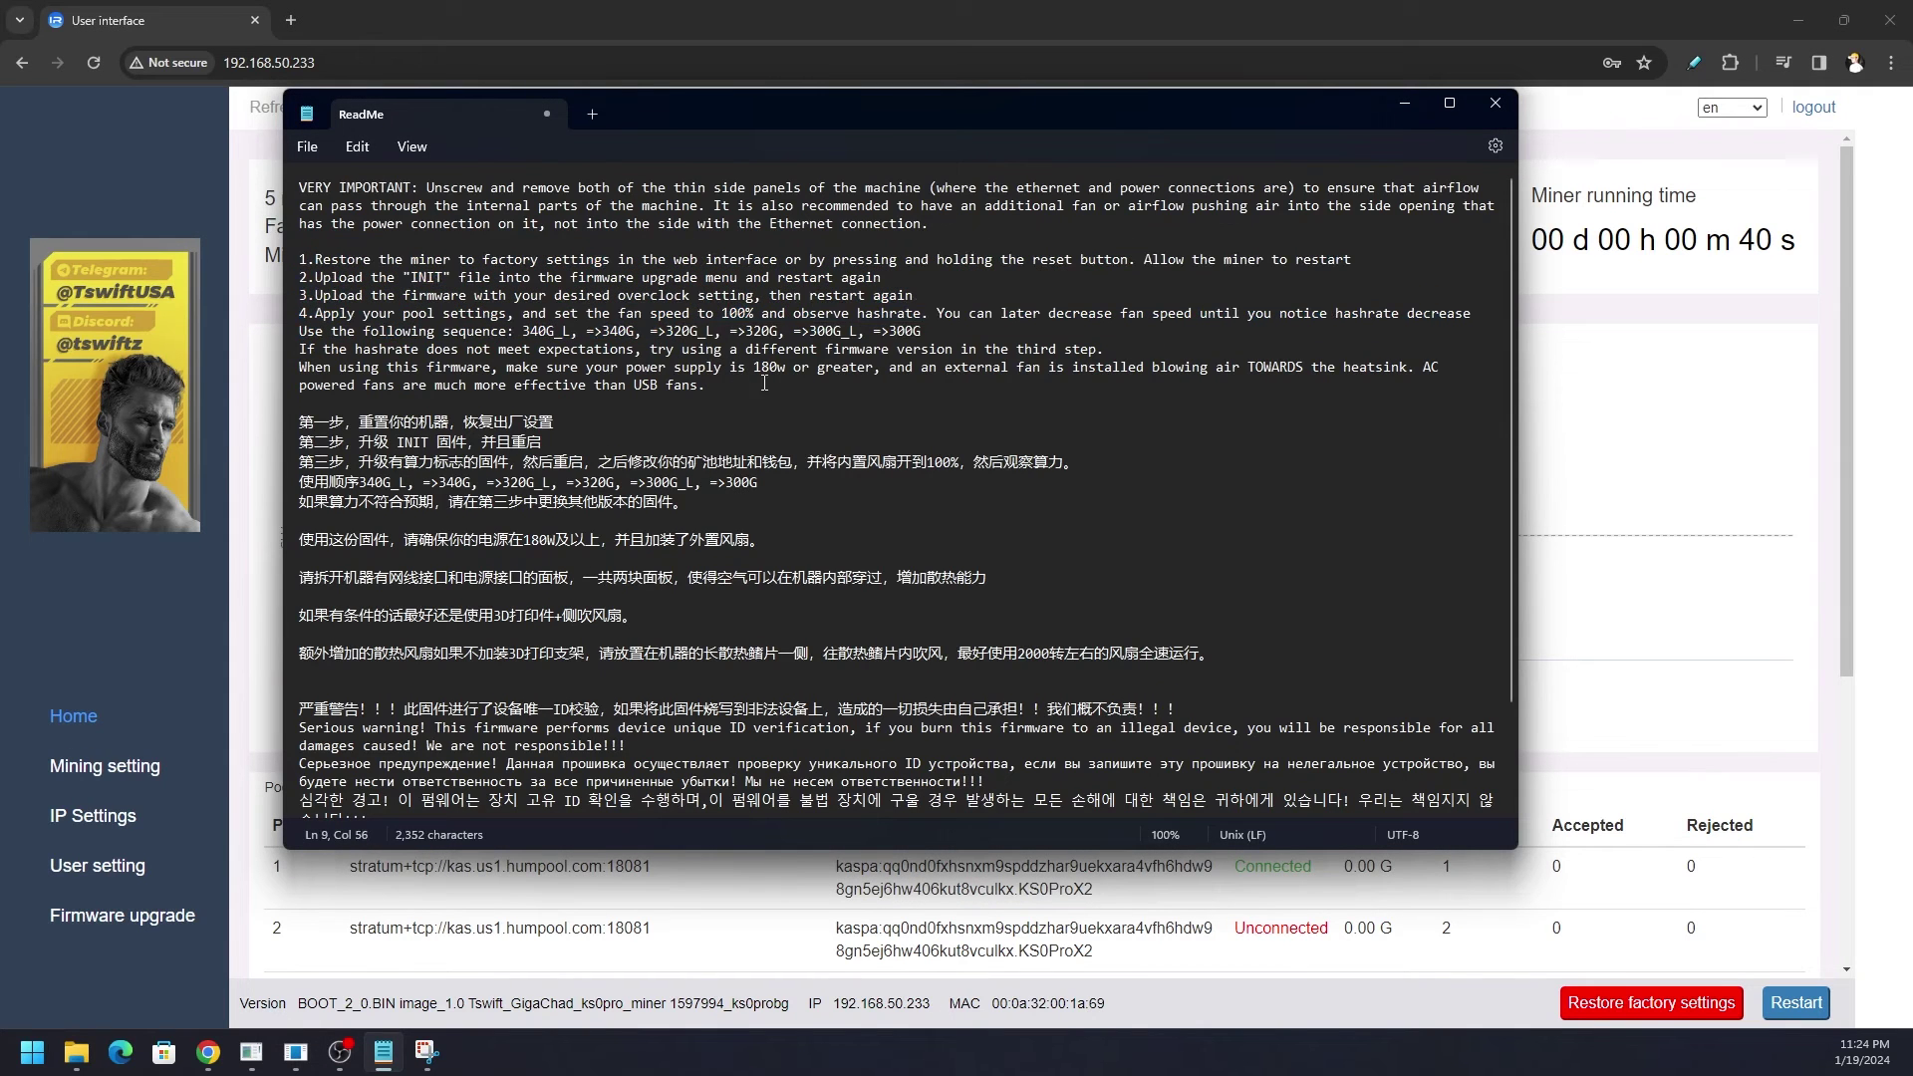
pyautogui.moveTo(630, 367); pyautogui.dragTo(789, 372)
pyautogui.click(714, 387)
# Step: Highlight the firmware sequence with 340G_ first, then bring the miner dashboard forward
pyautogui.moveTo(740, 384); pyautogui.dragTo(301, 335)
pyautogui.click(551, 344)
pyautogui.moveTo(522, 339); pyautogui.dragTo(575, 342)
pyautogui.click(1793, 704)
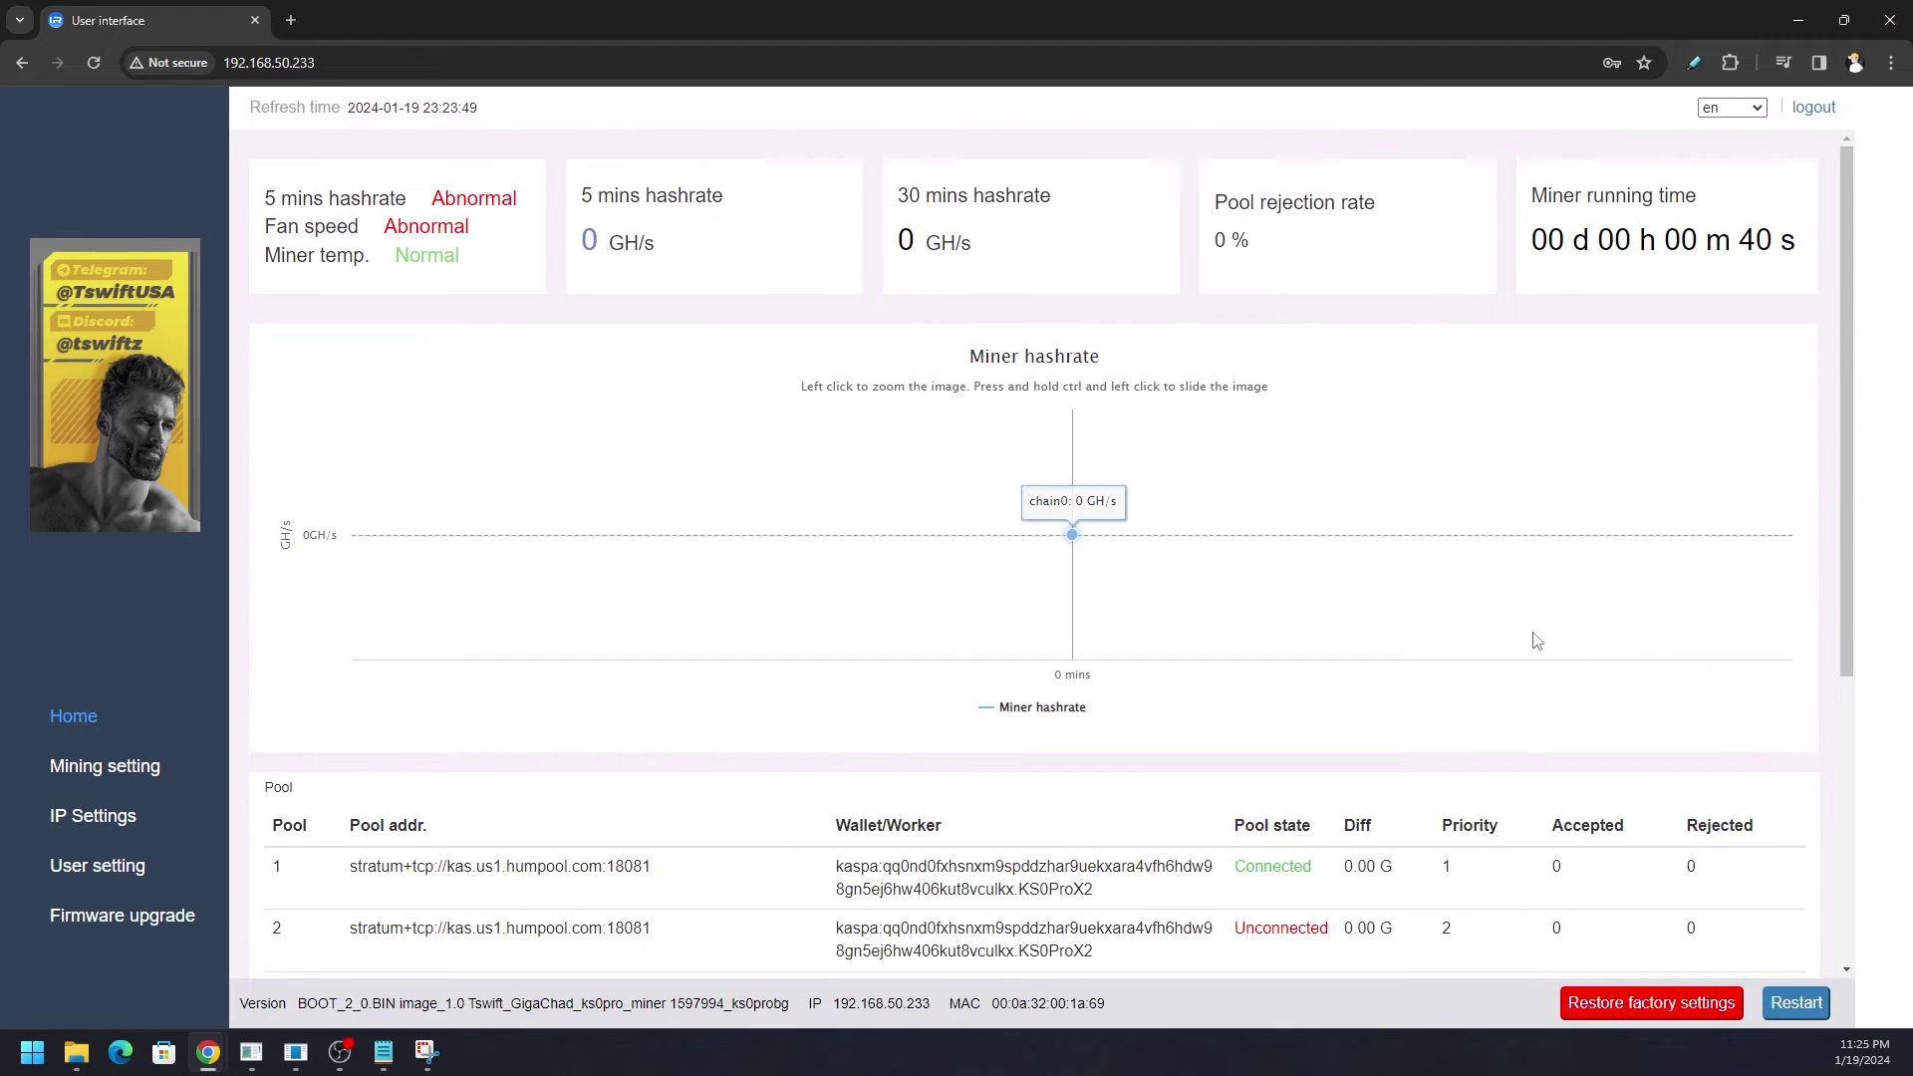
# Step: Bring up IceRiver Monitor and click Read to poll live hashrate and chip temperatures
pyautogui.click(295, 1052)
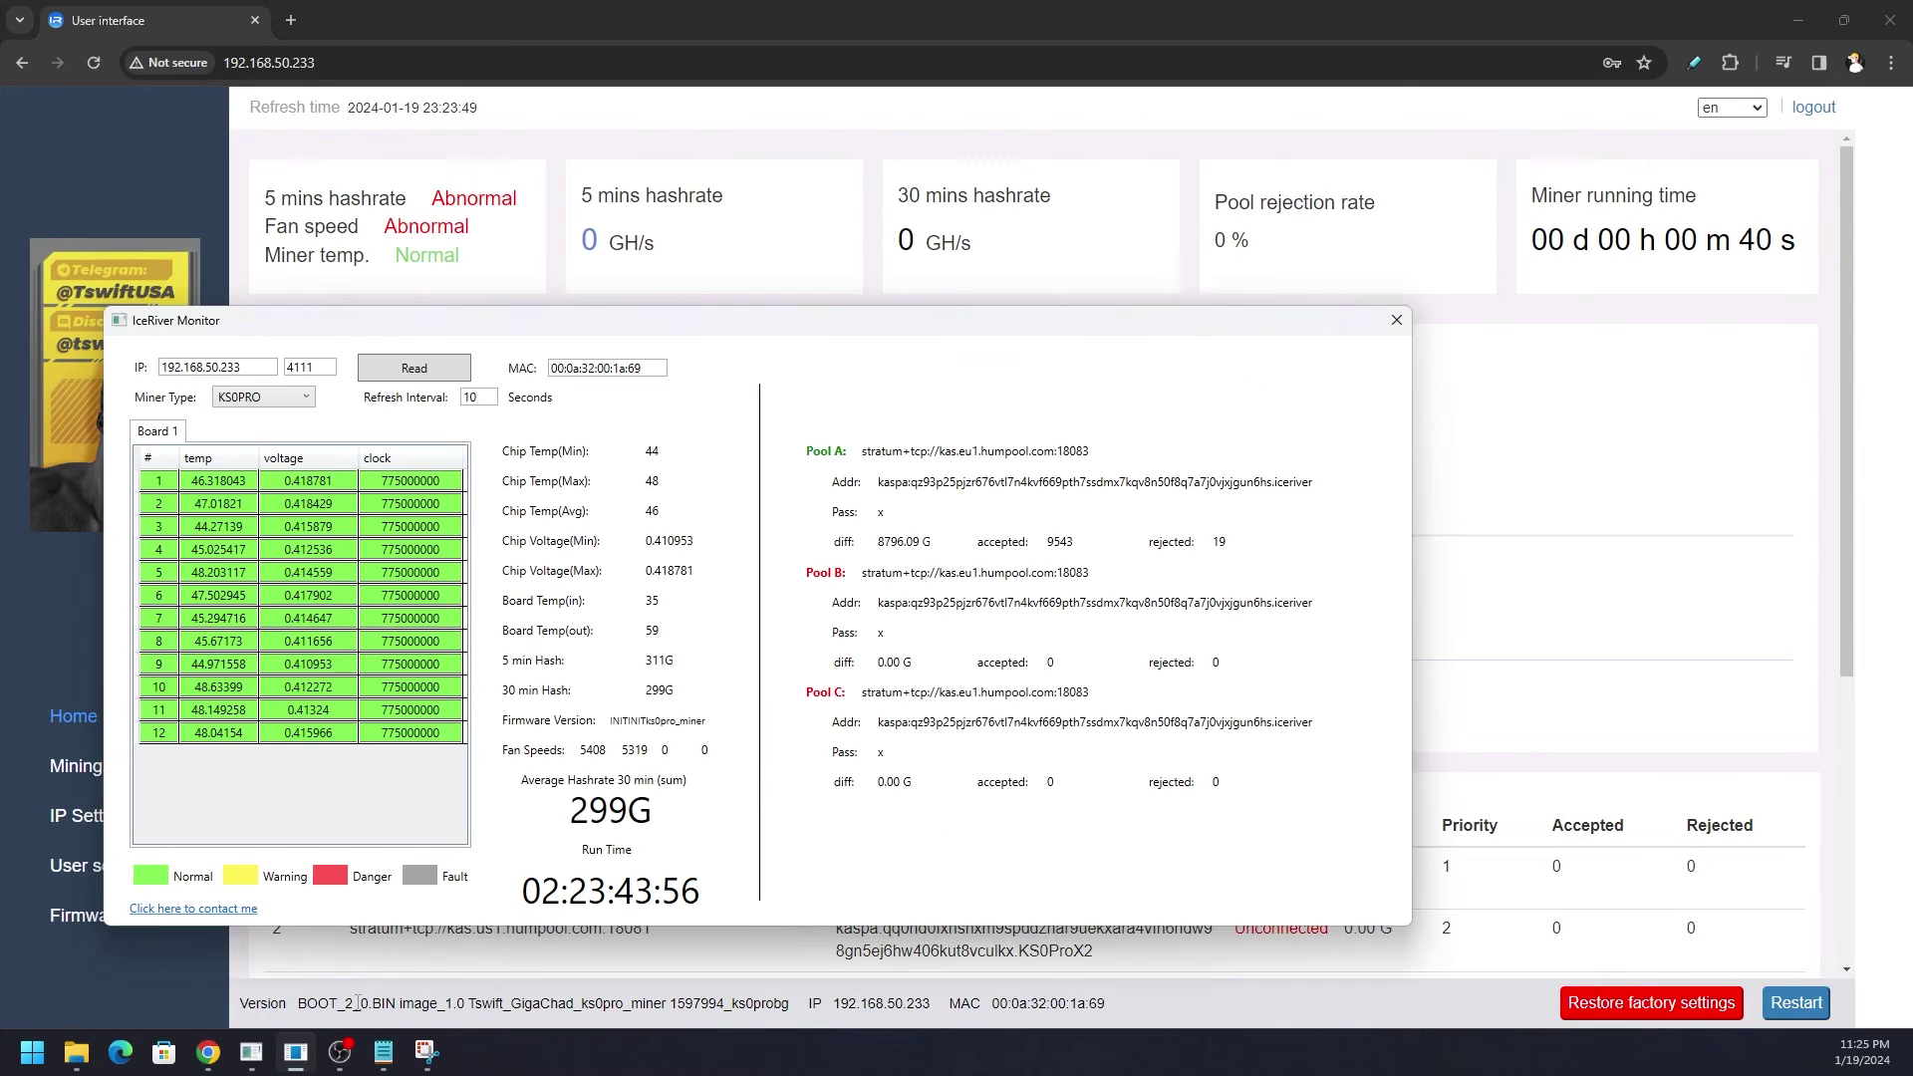
pyautogui.click(411, 371)
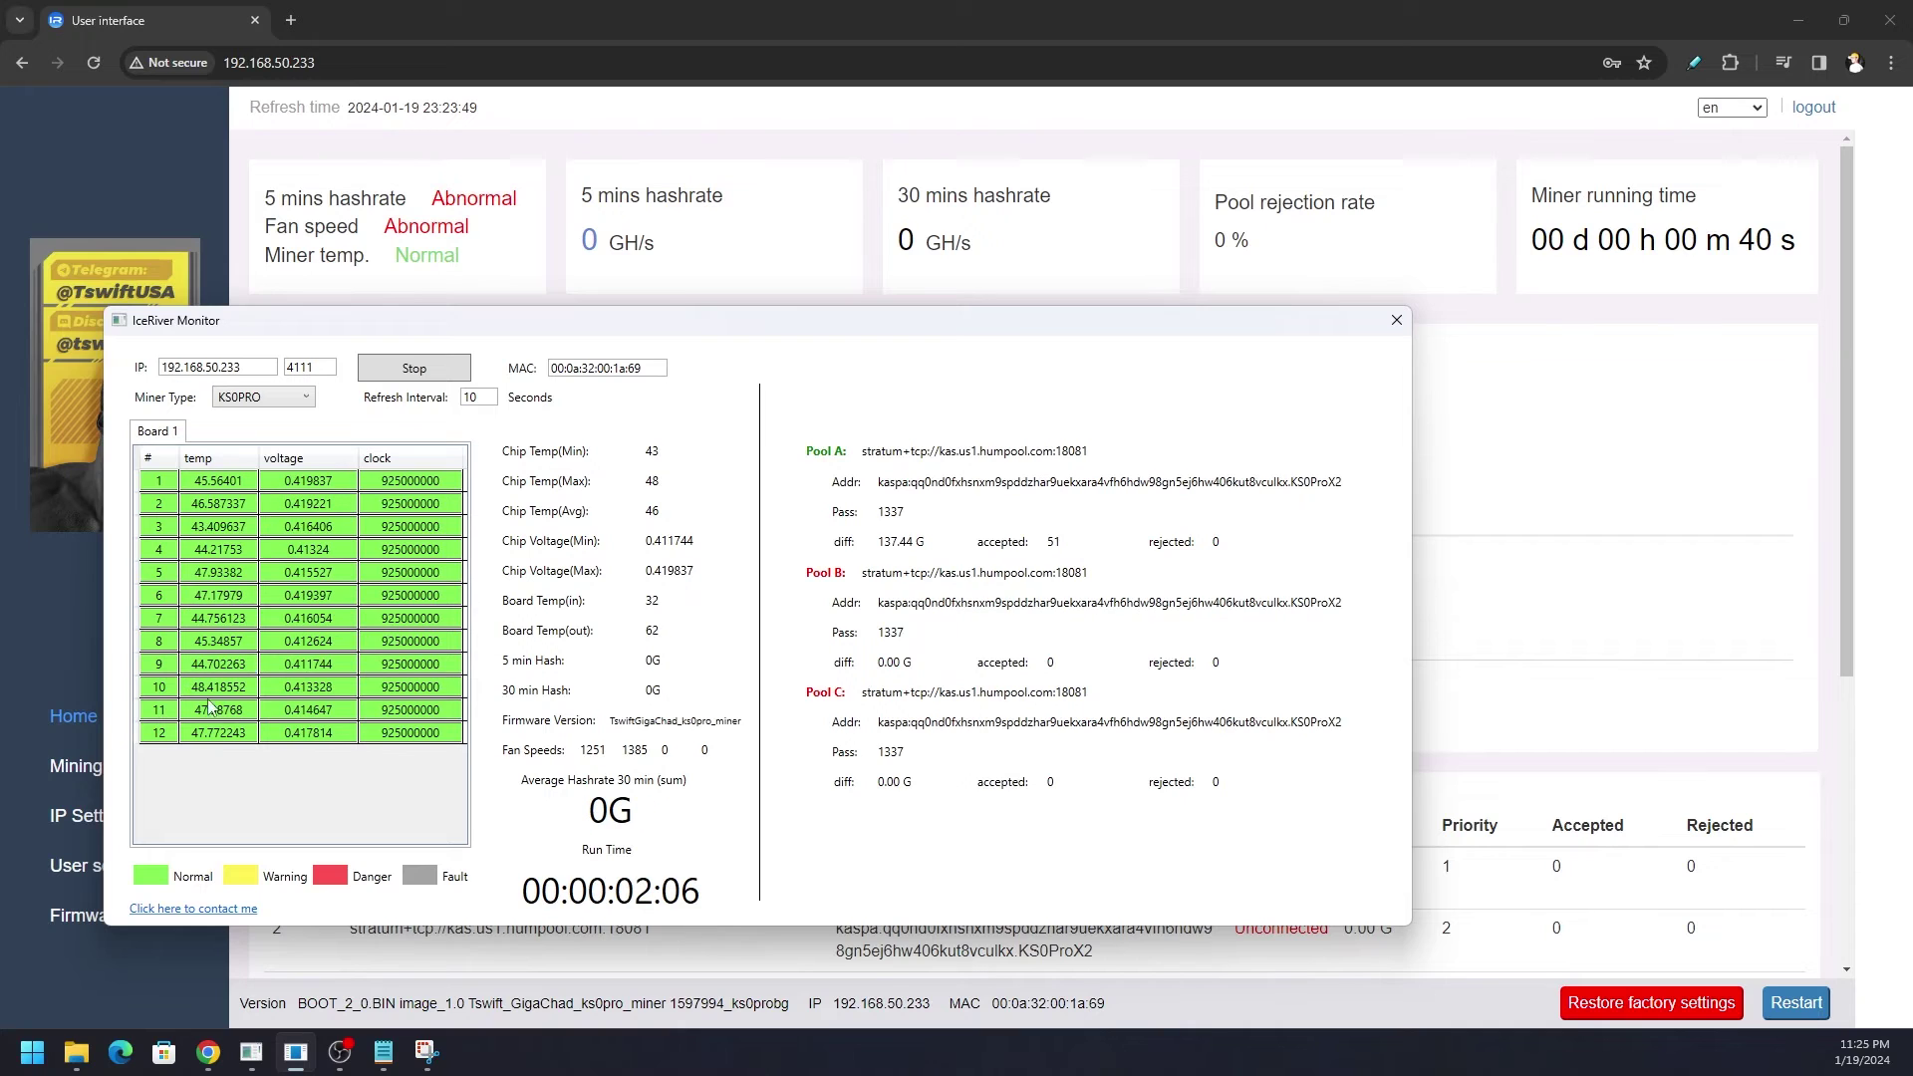
pyautogui.click(287, 554)
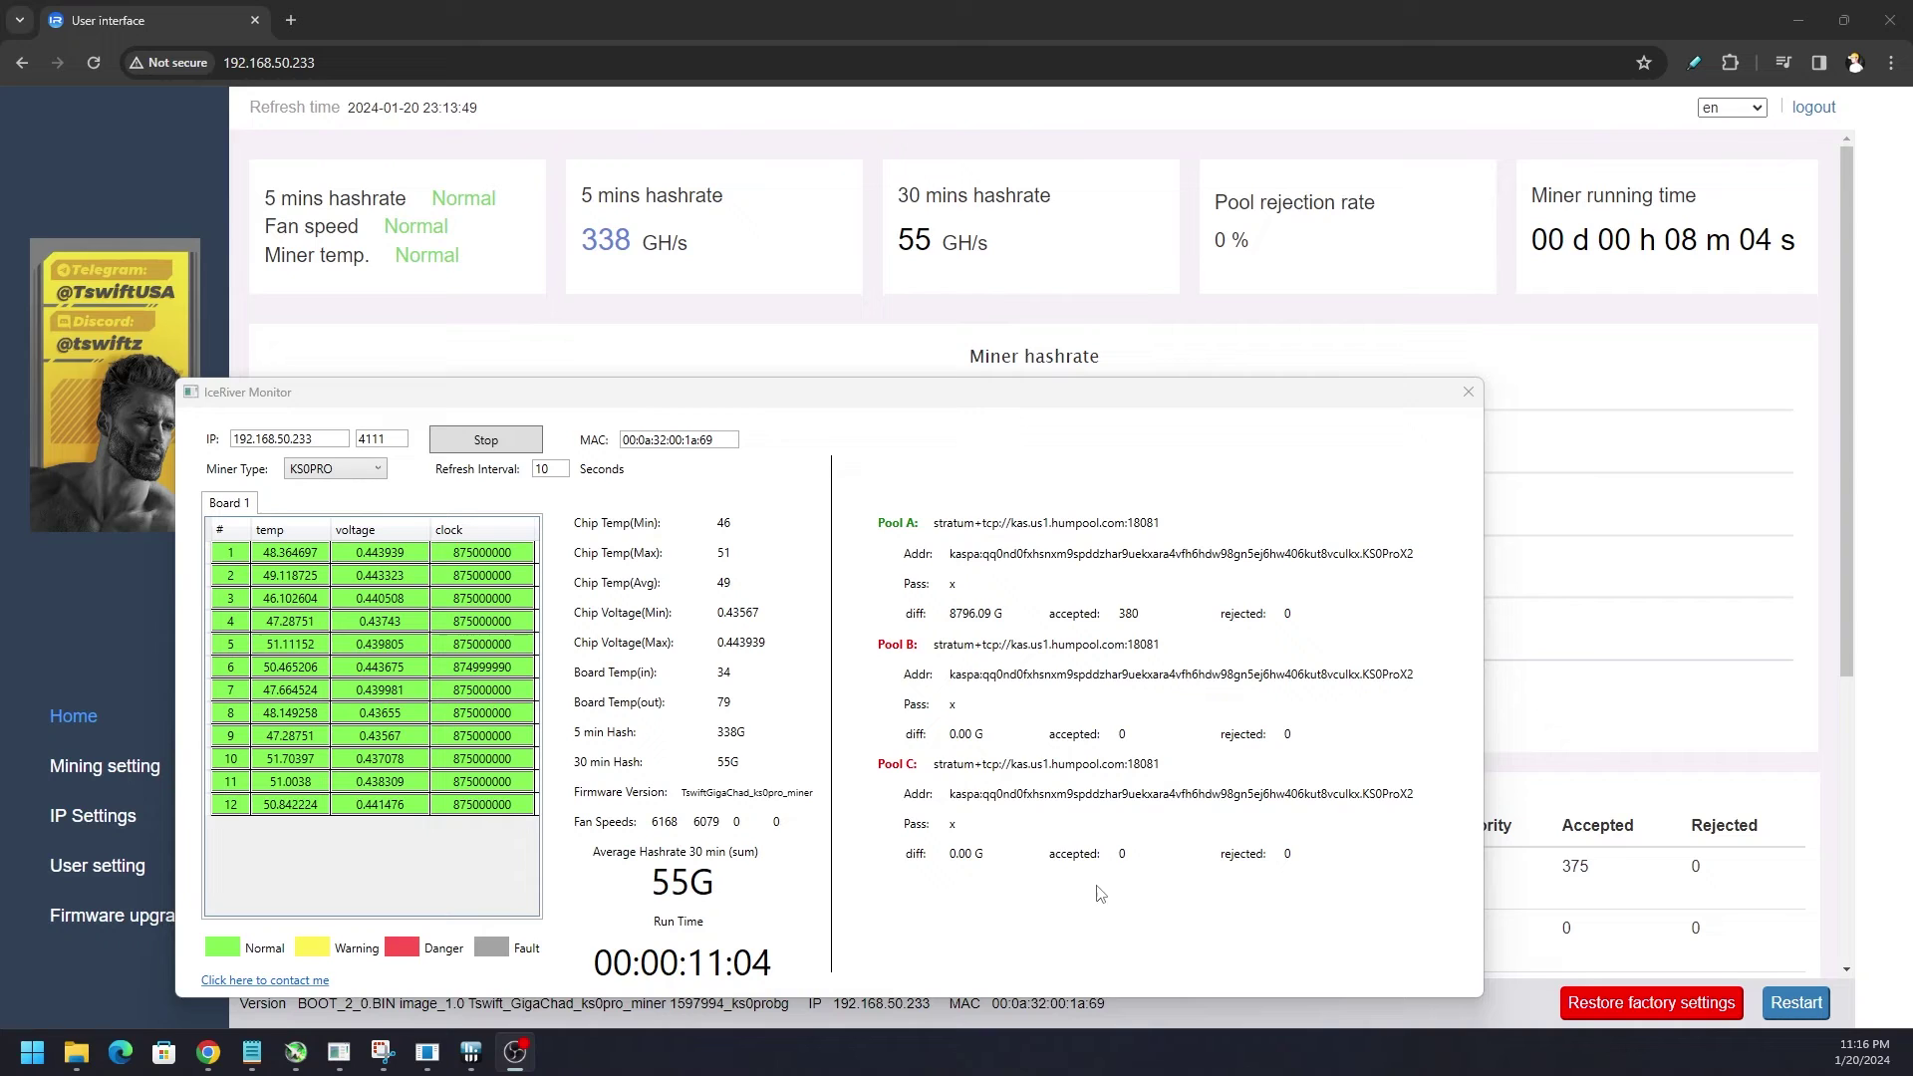
# Step: Open File Explorer with Win+E to find '340Ghs but shuts down after 20min.png'
pyautogui.press('super+e')
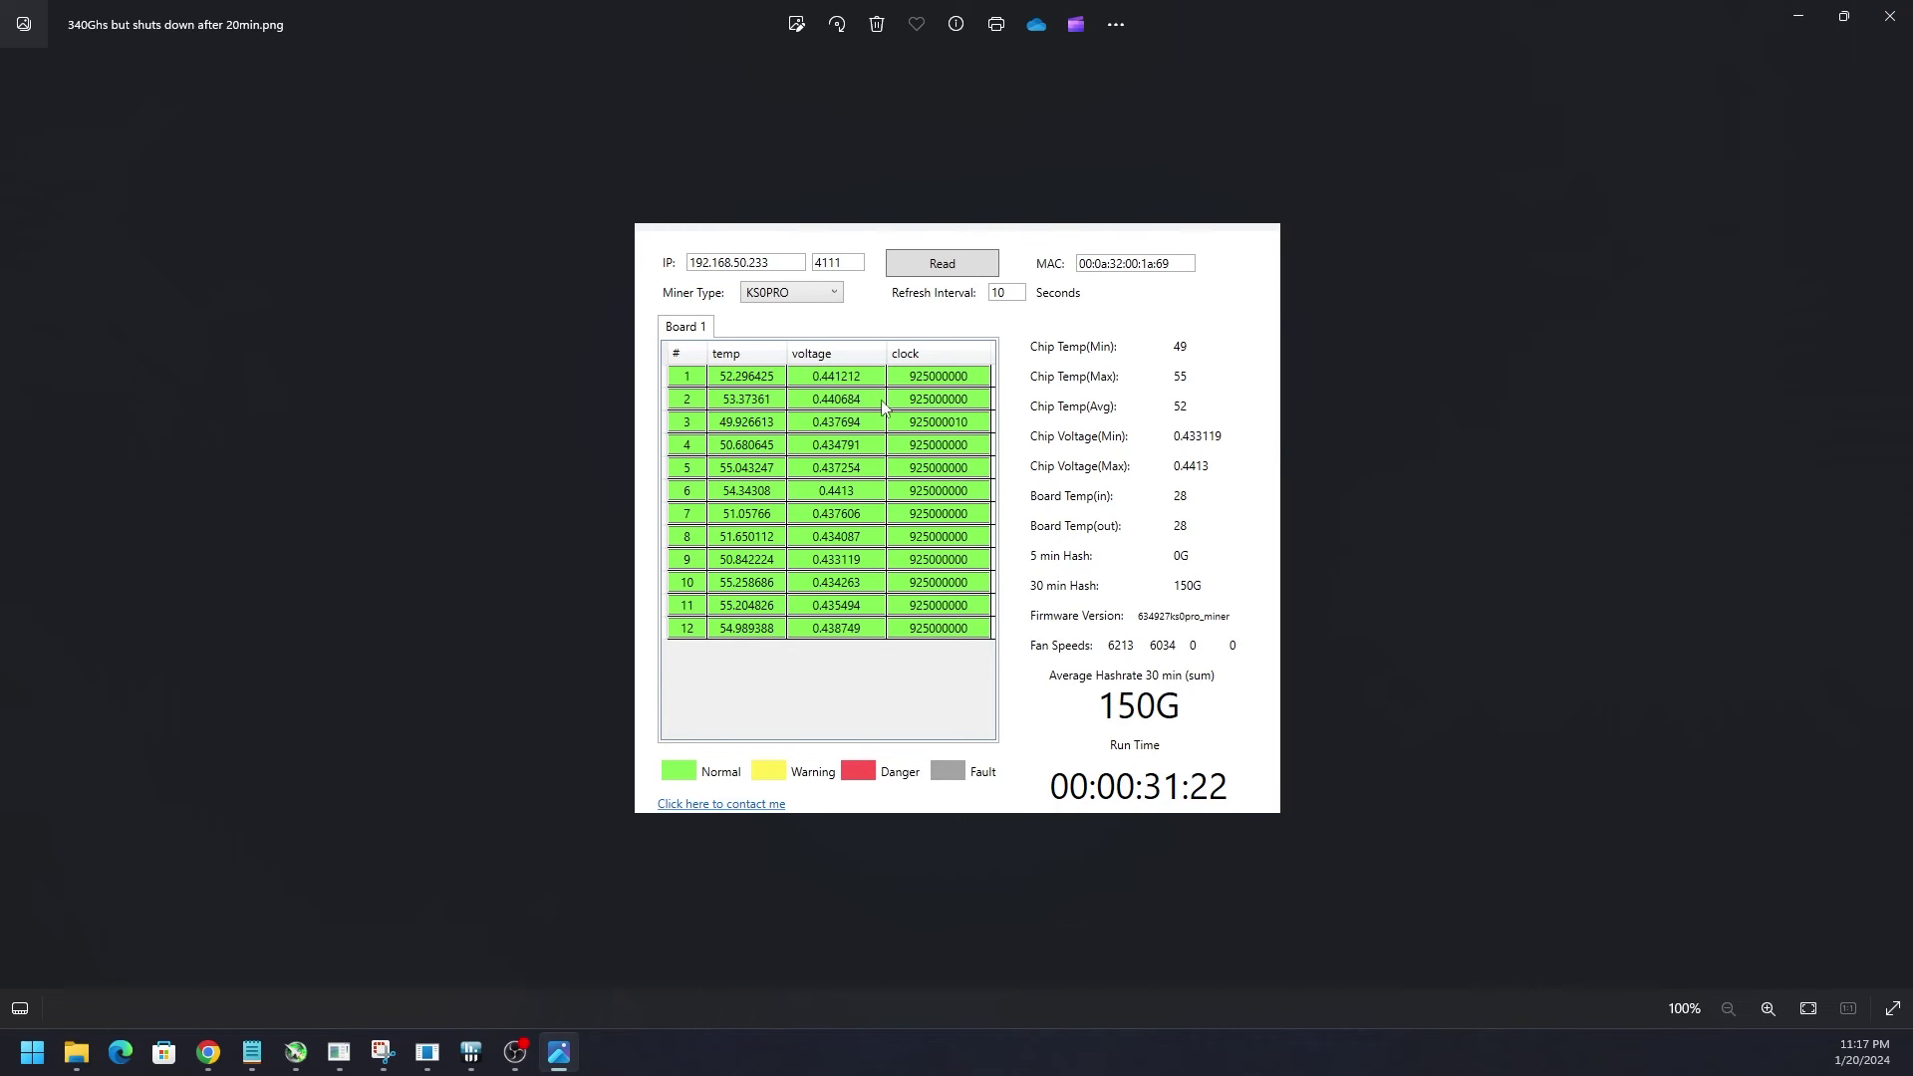
# Step: Toggle the saved screenshot against live monitor readings, checking row 11's chips, ending minimized
pyautogui.click(1890, 16)
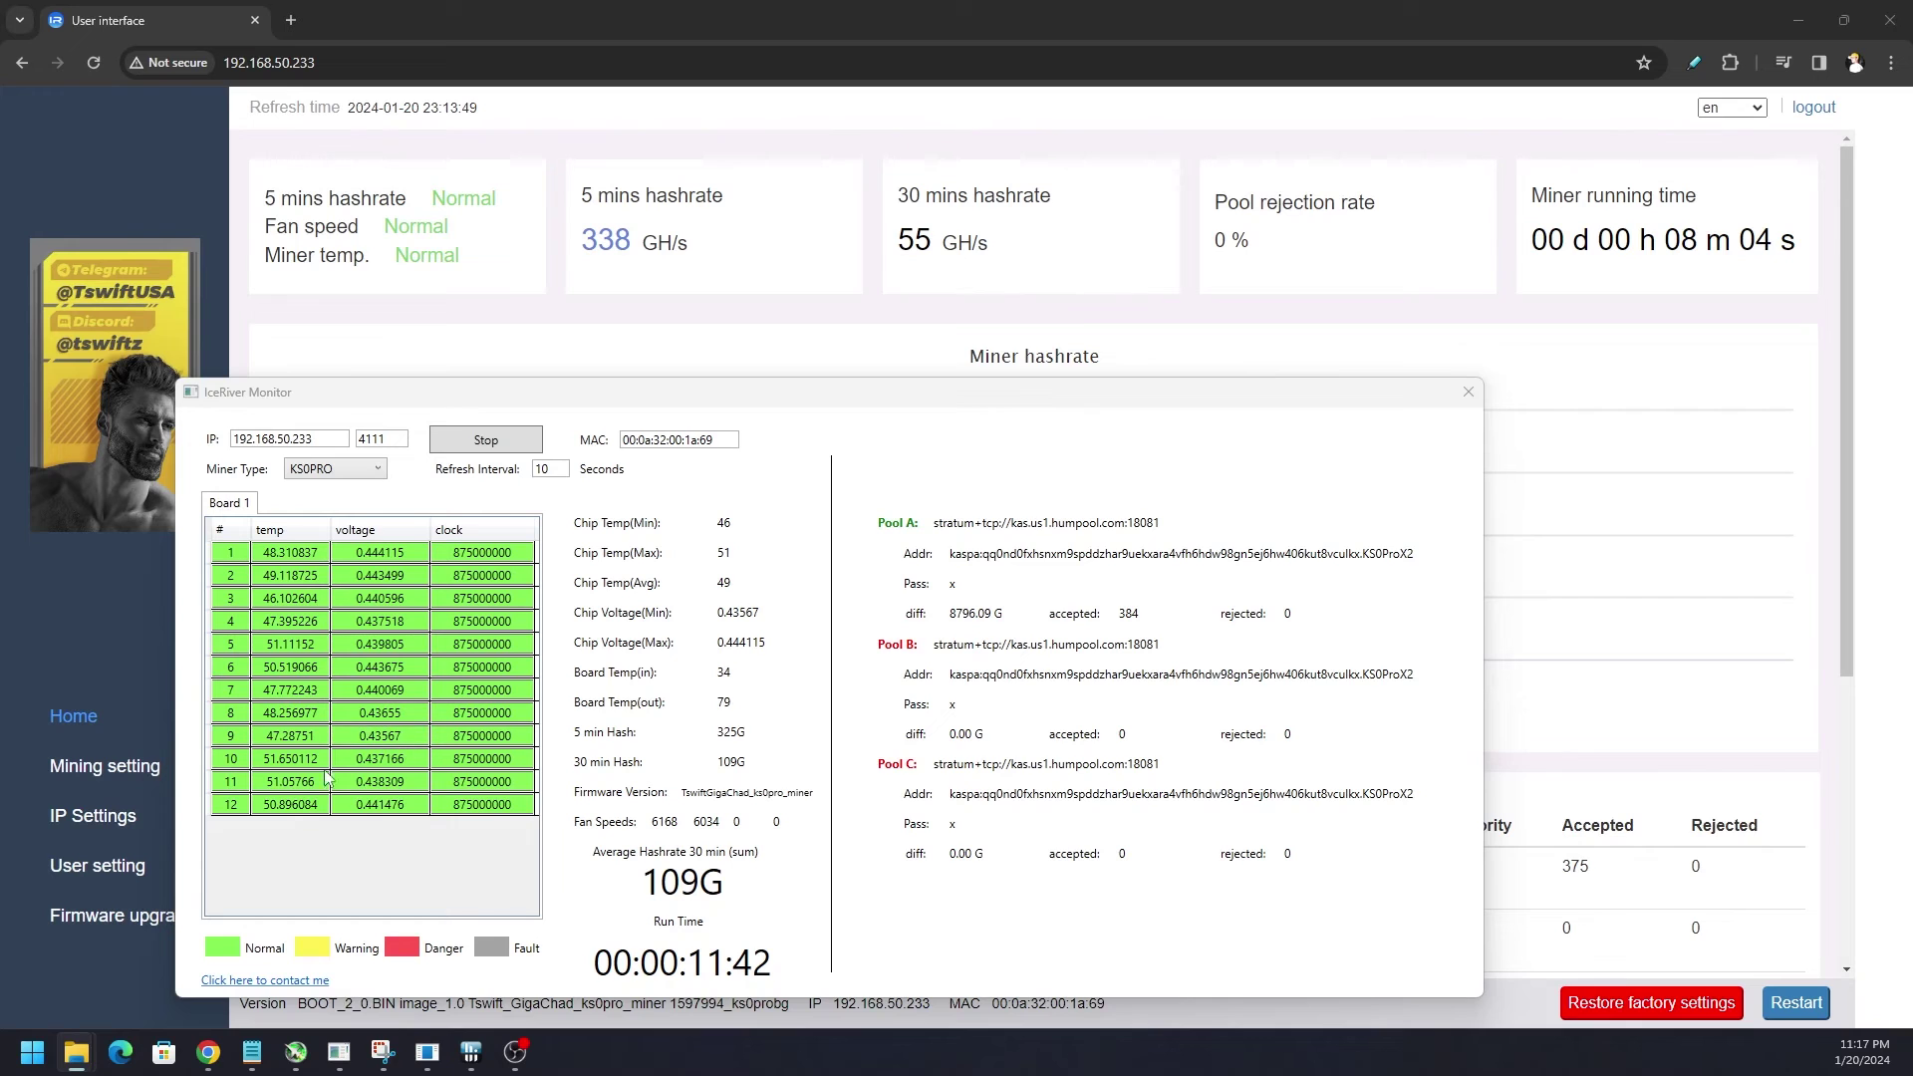
pyautogui.click(372, 781)
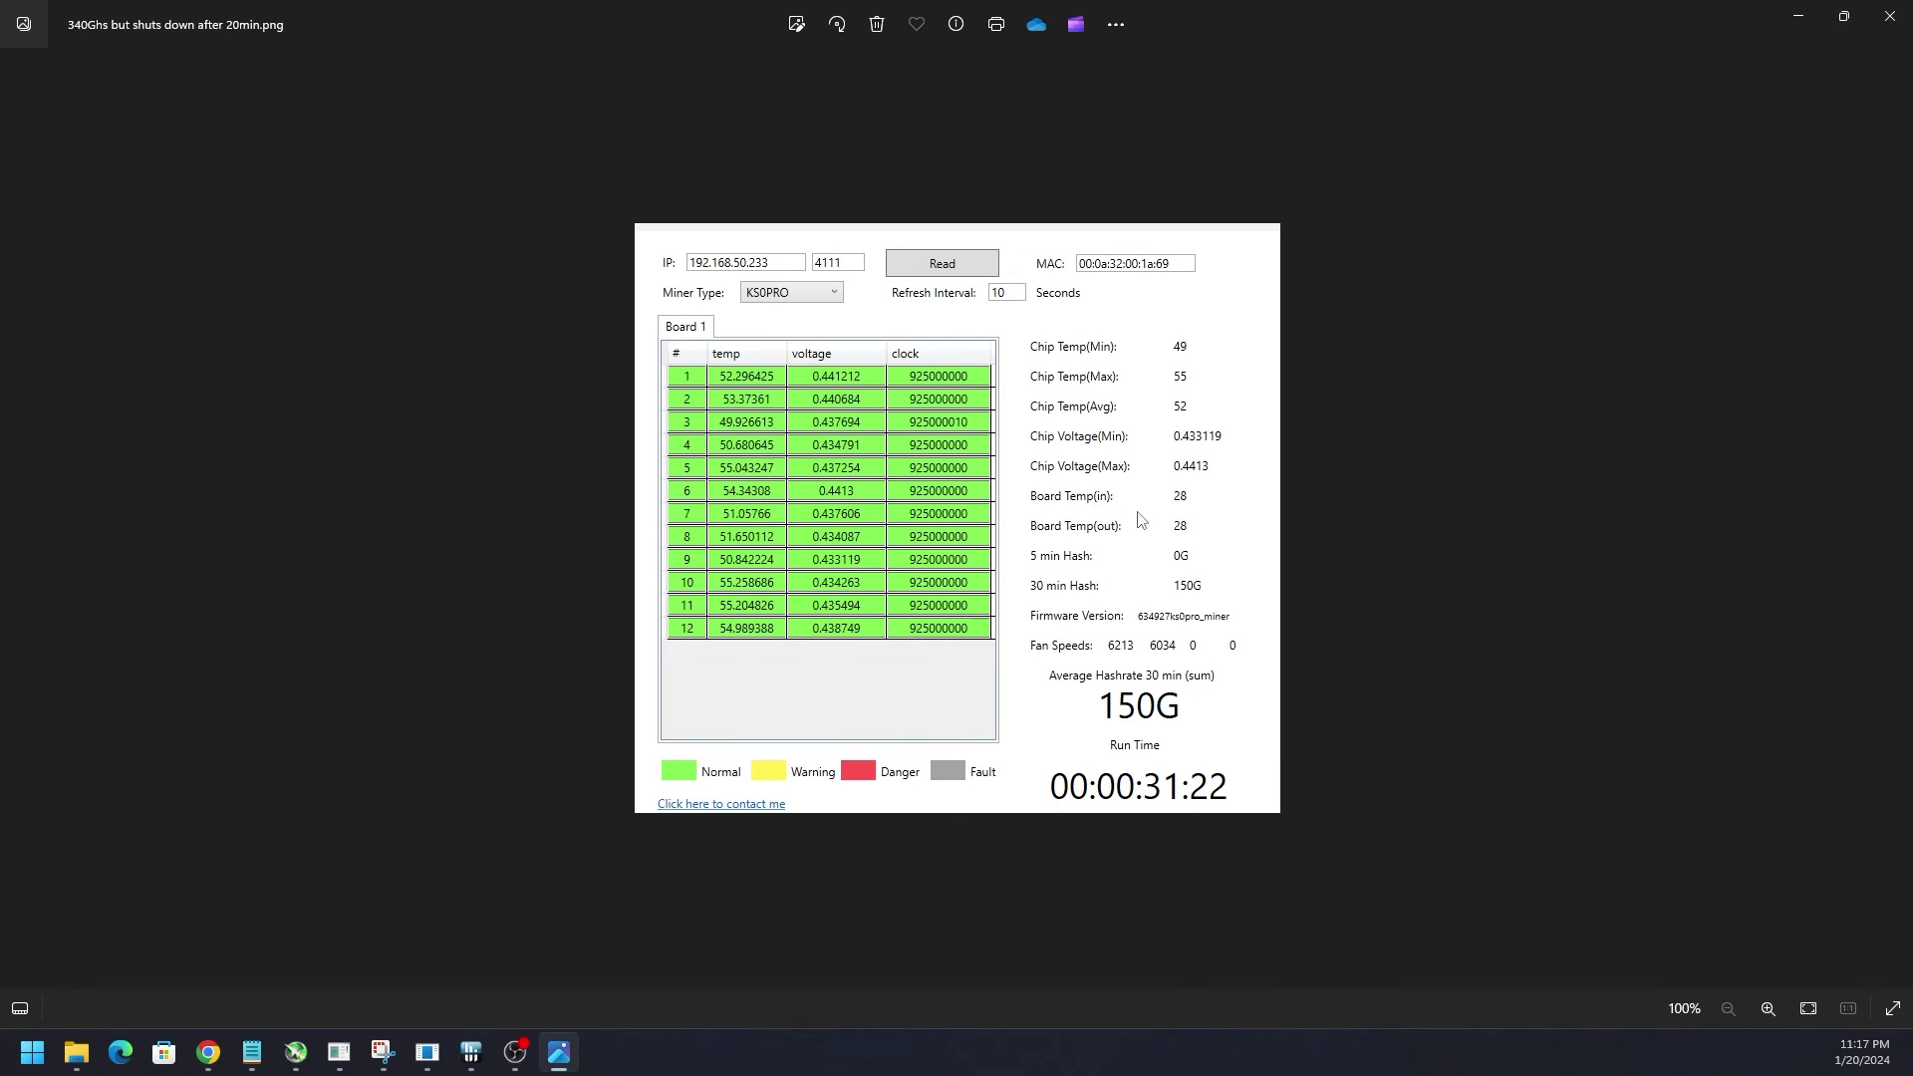
pyautogui.click(1799, 15)
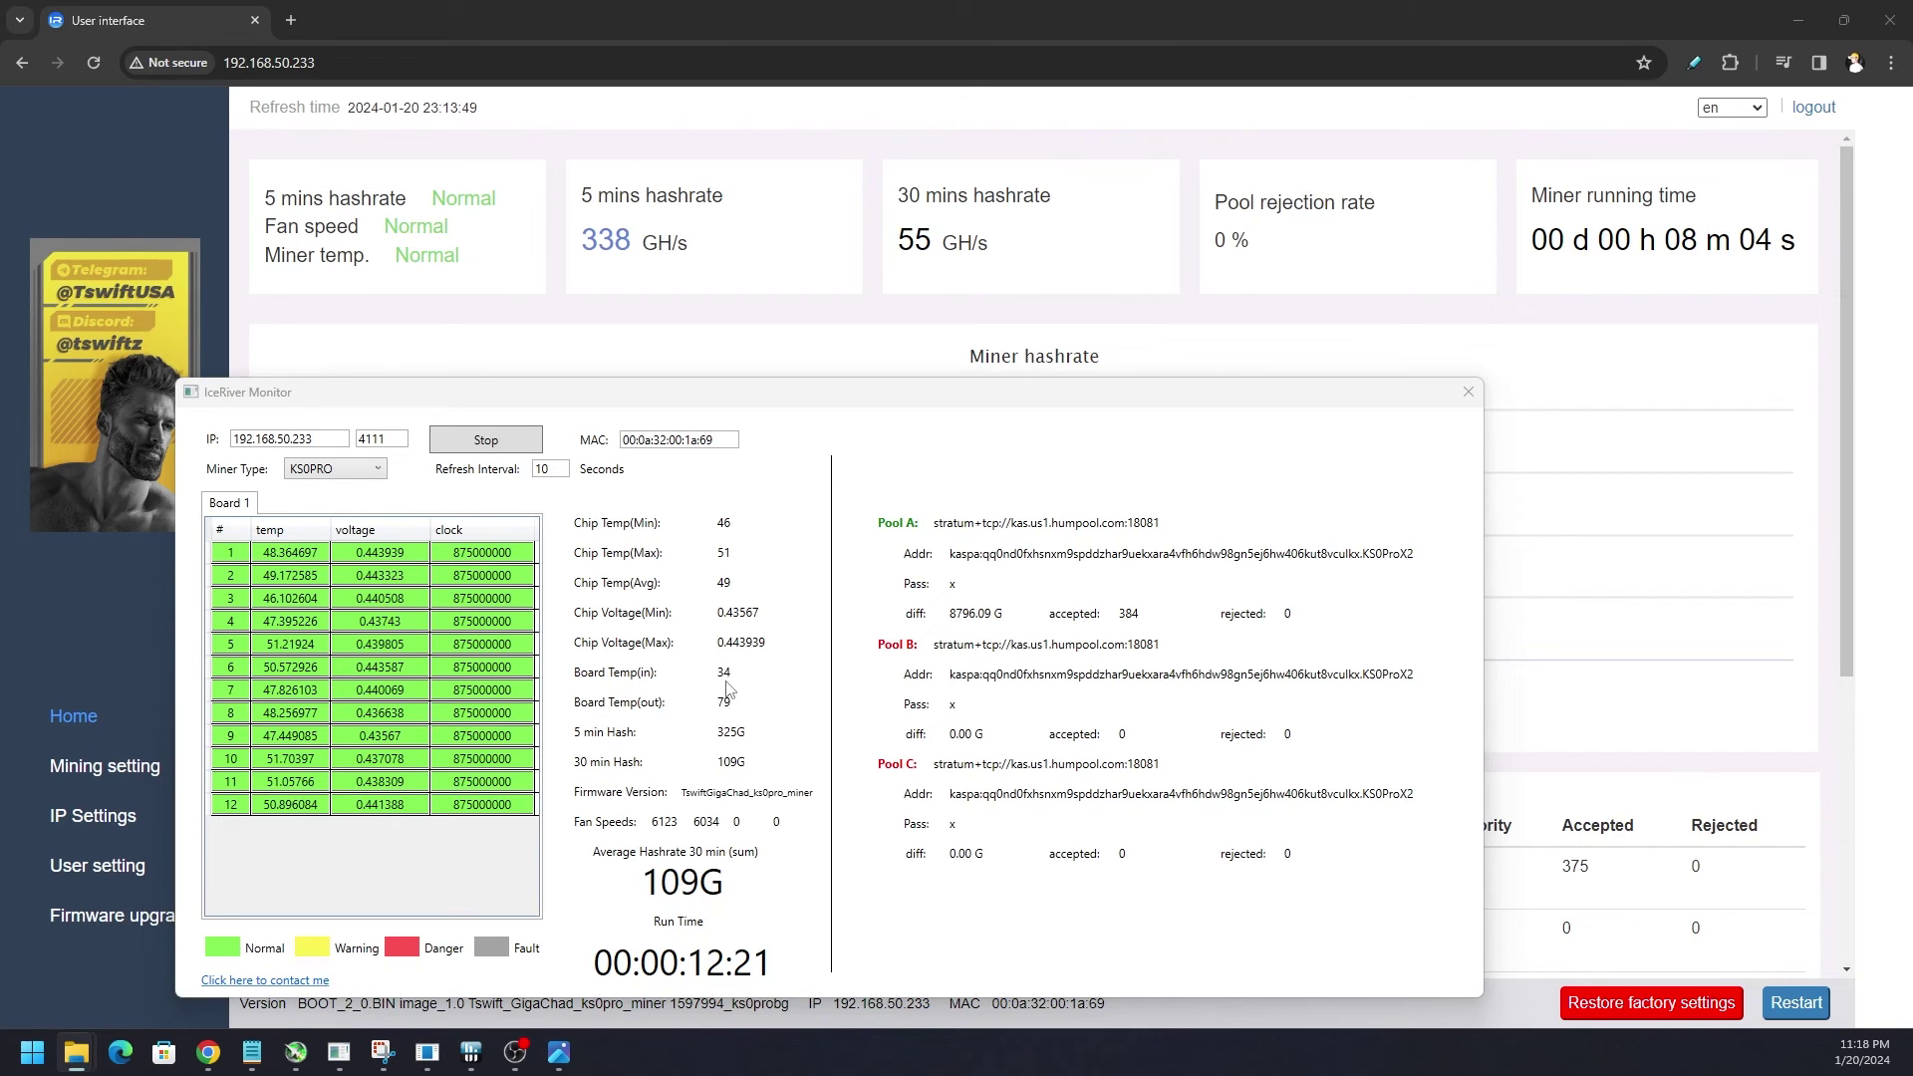
pyautogui.click(559, 1052)
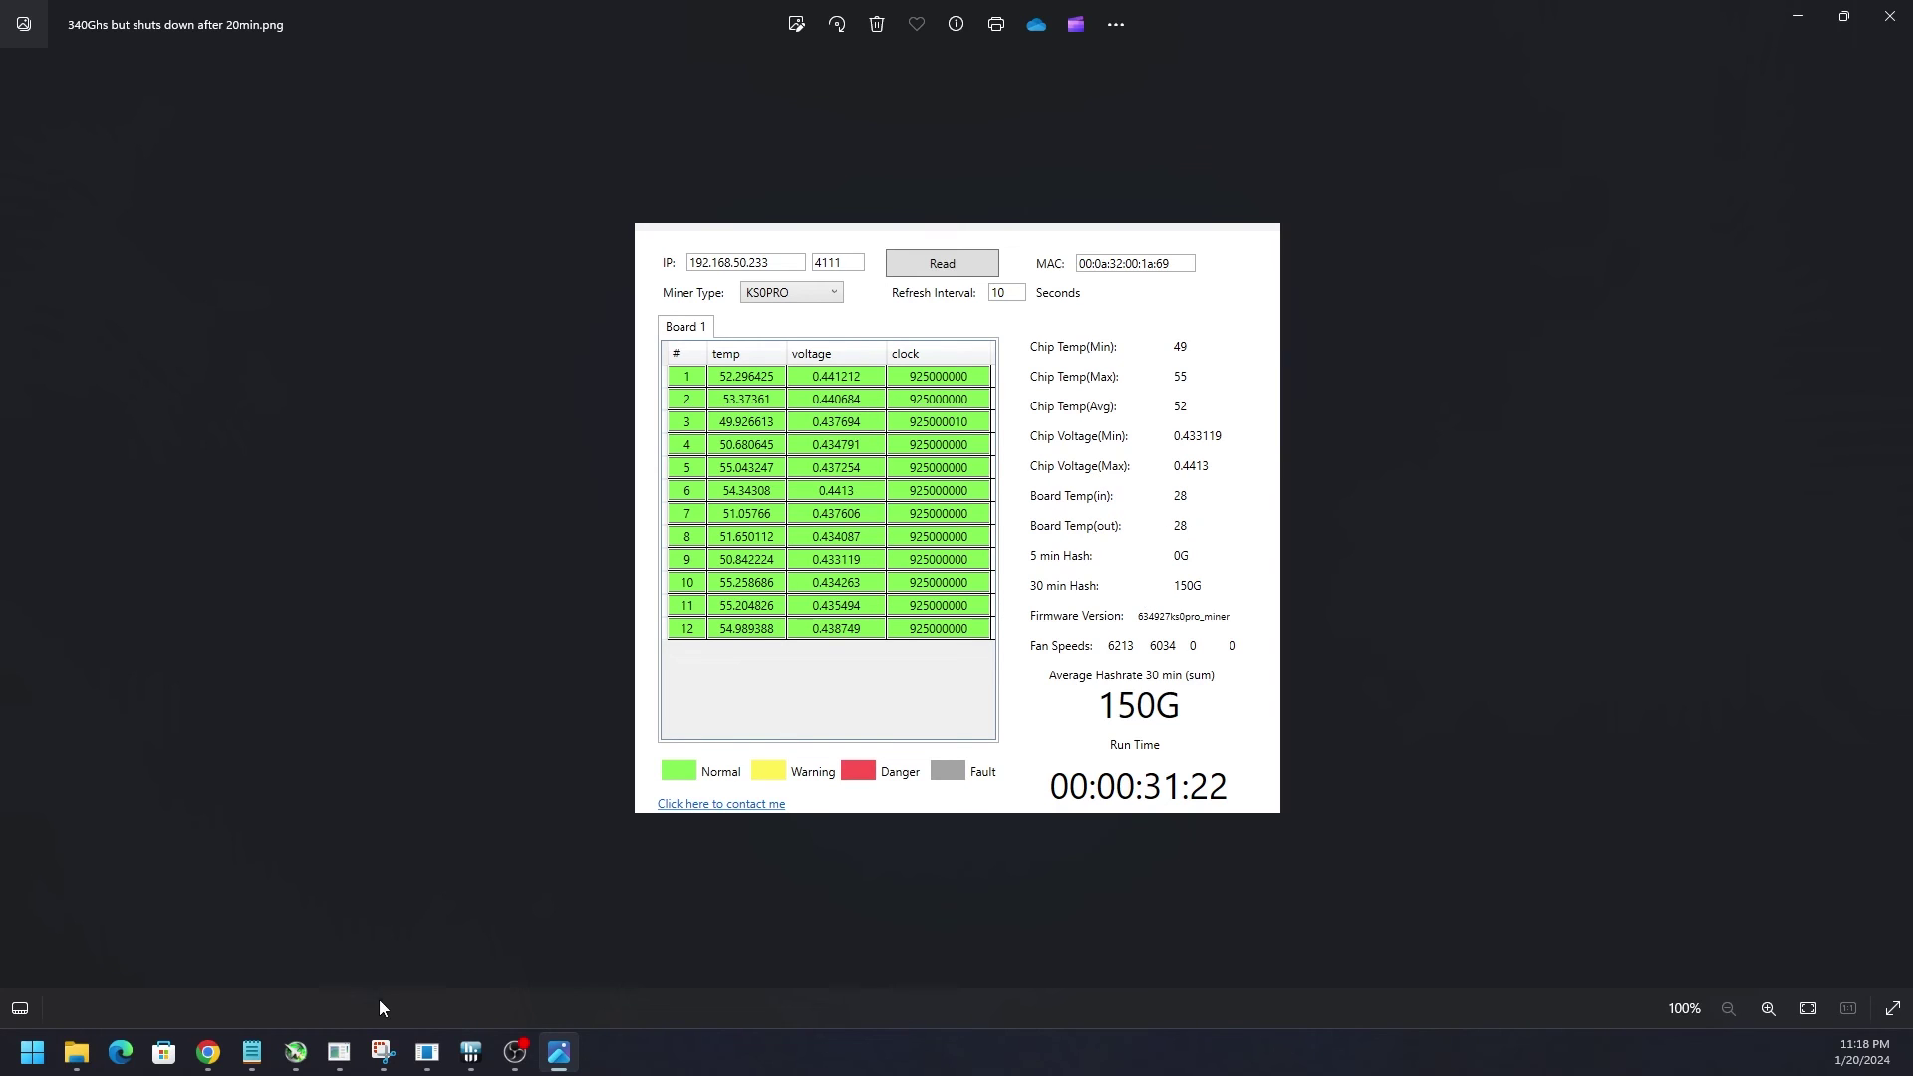
pyautogui.click(1795, 17)
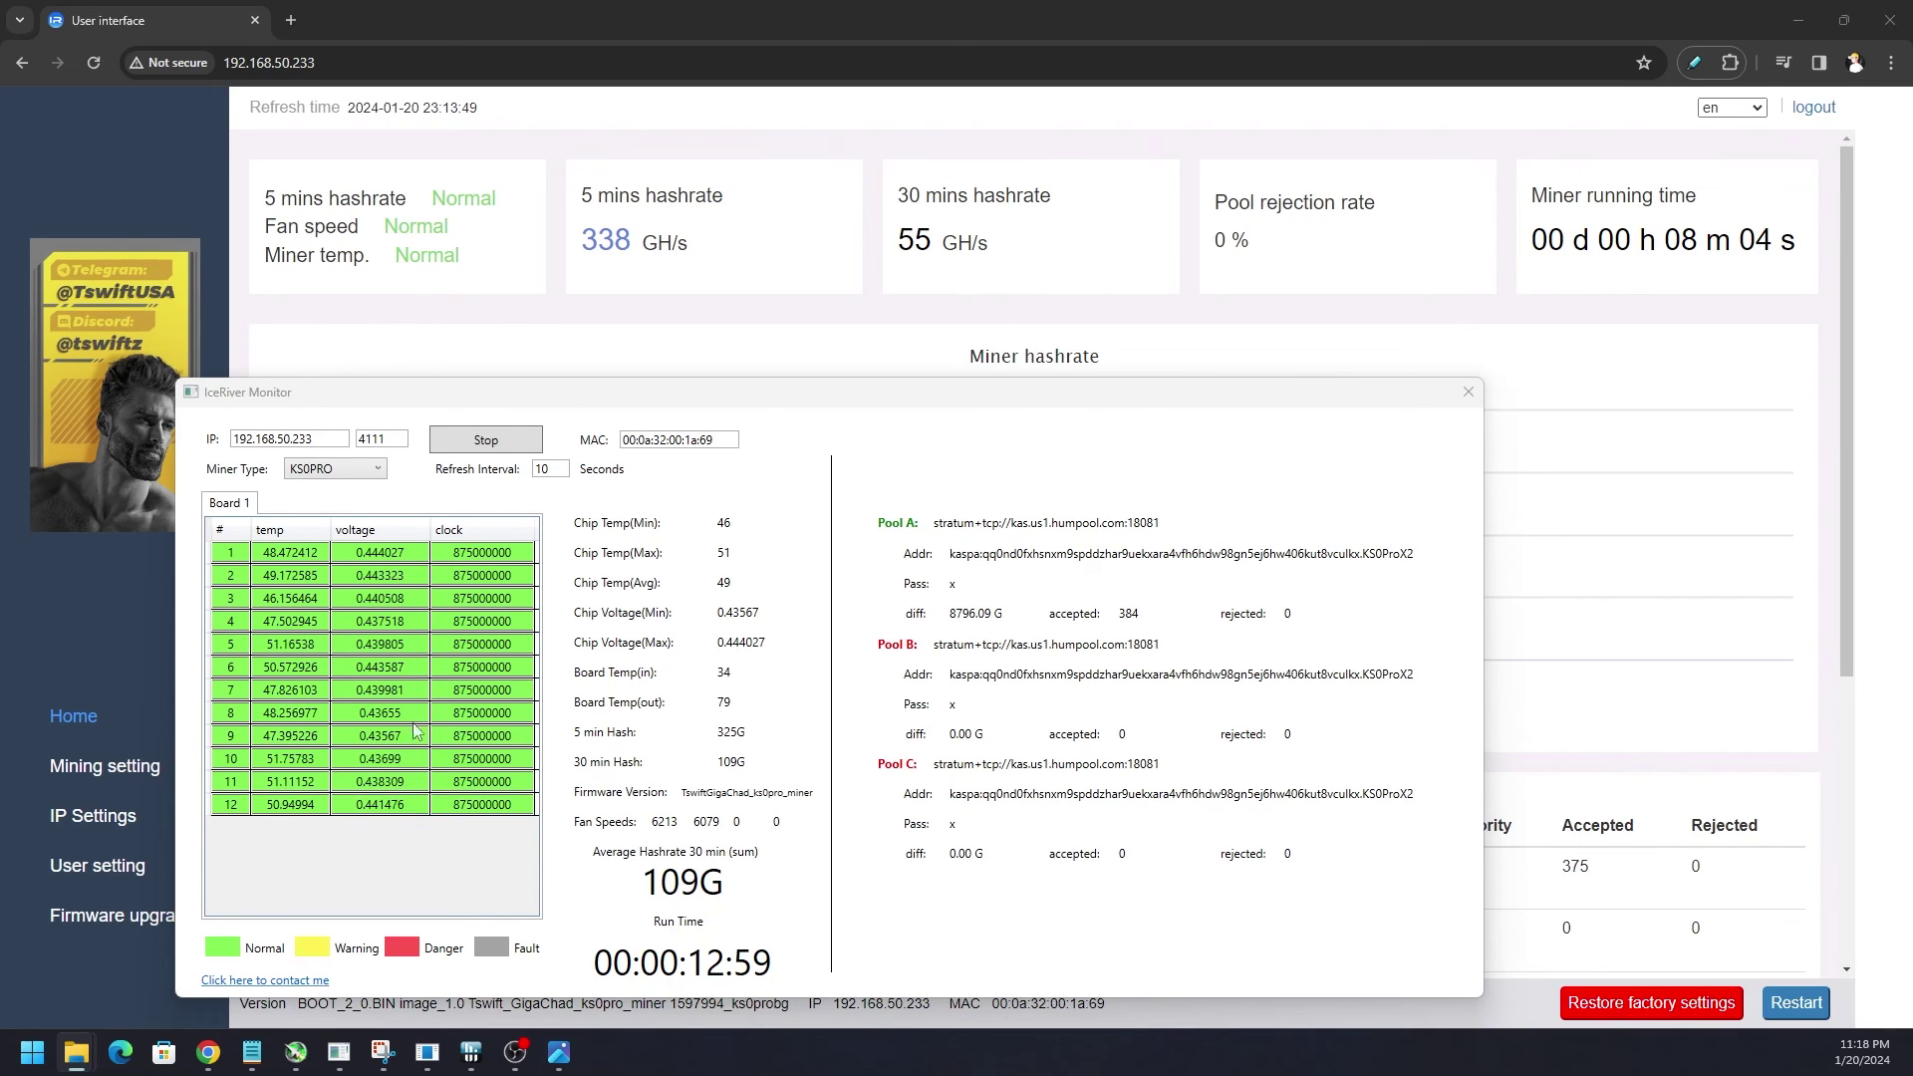
pyautogui.click(339, 761)
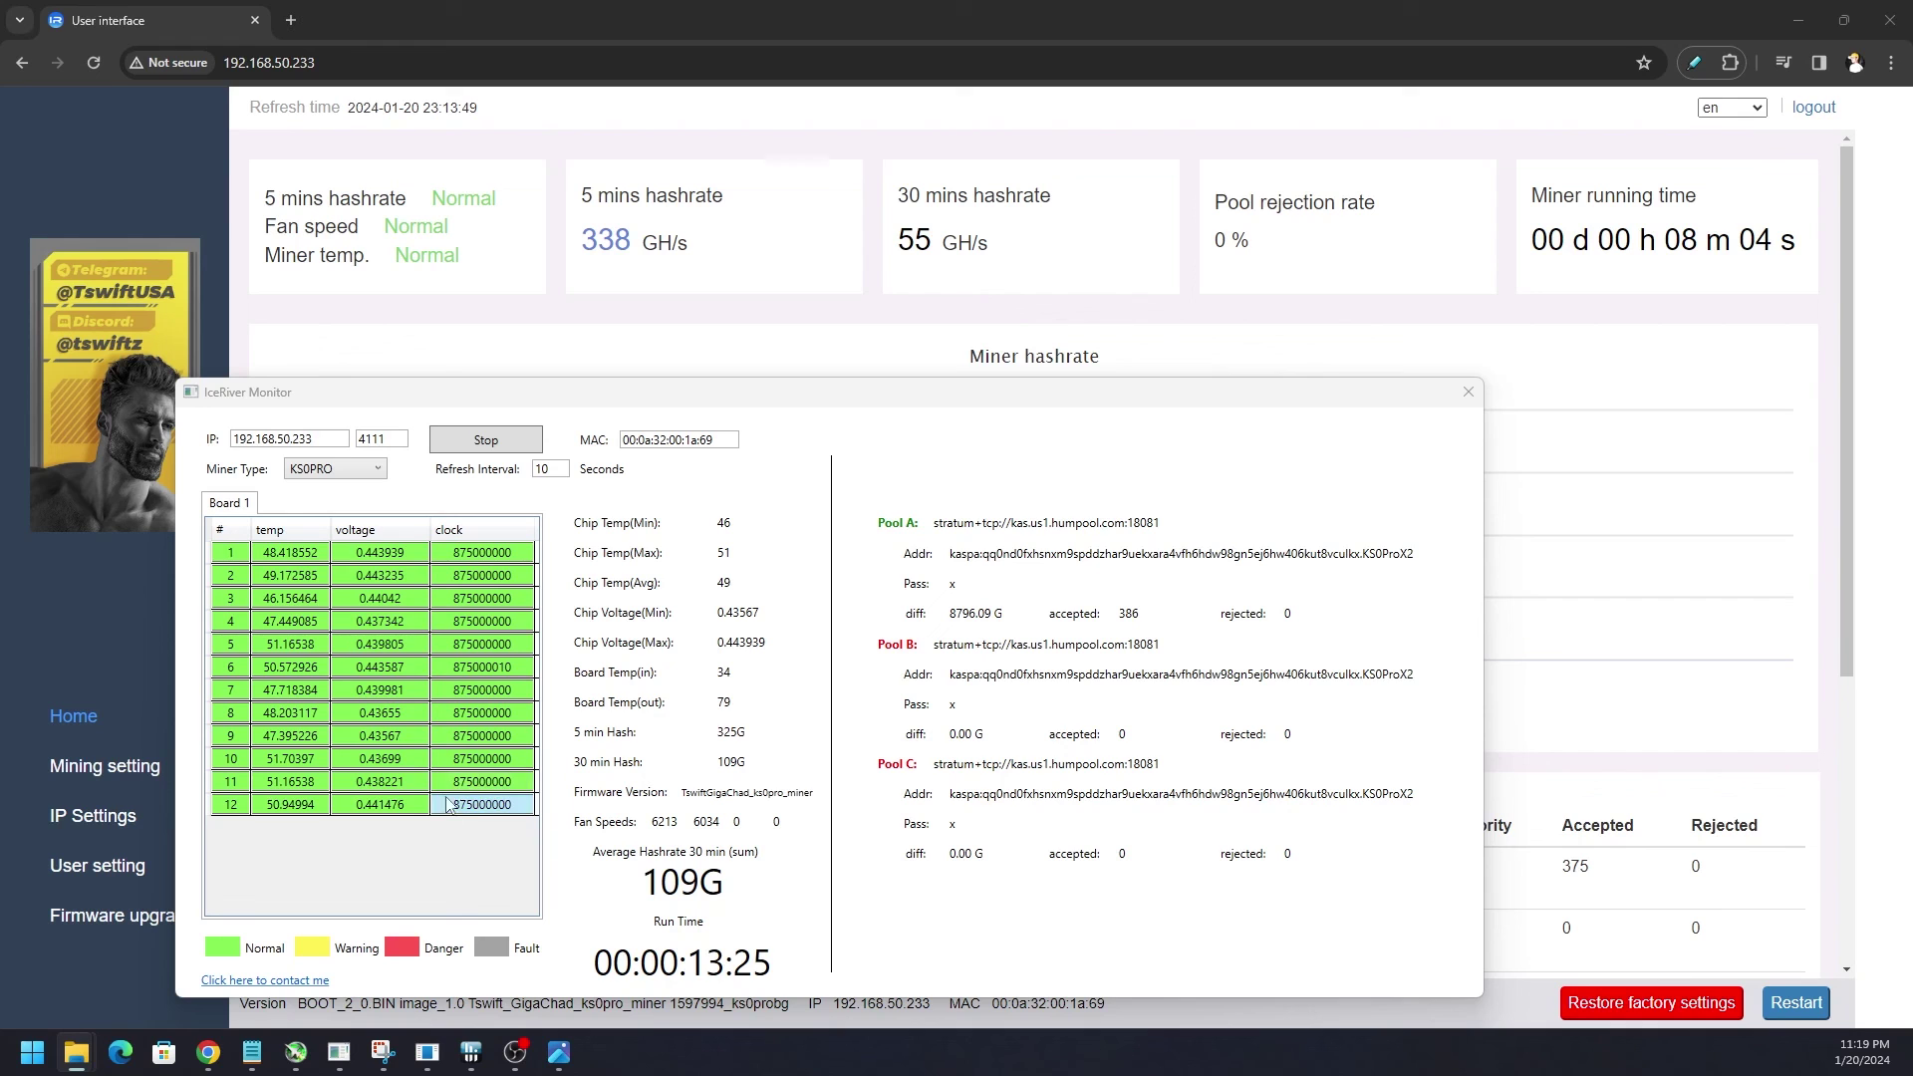
pyautogui.click(558, 1052)
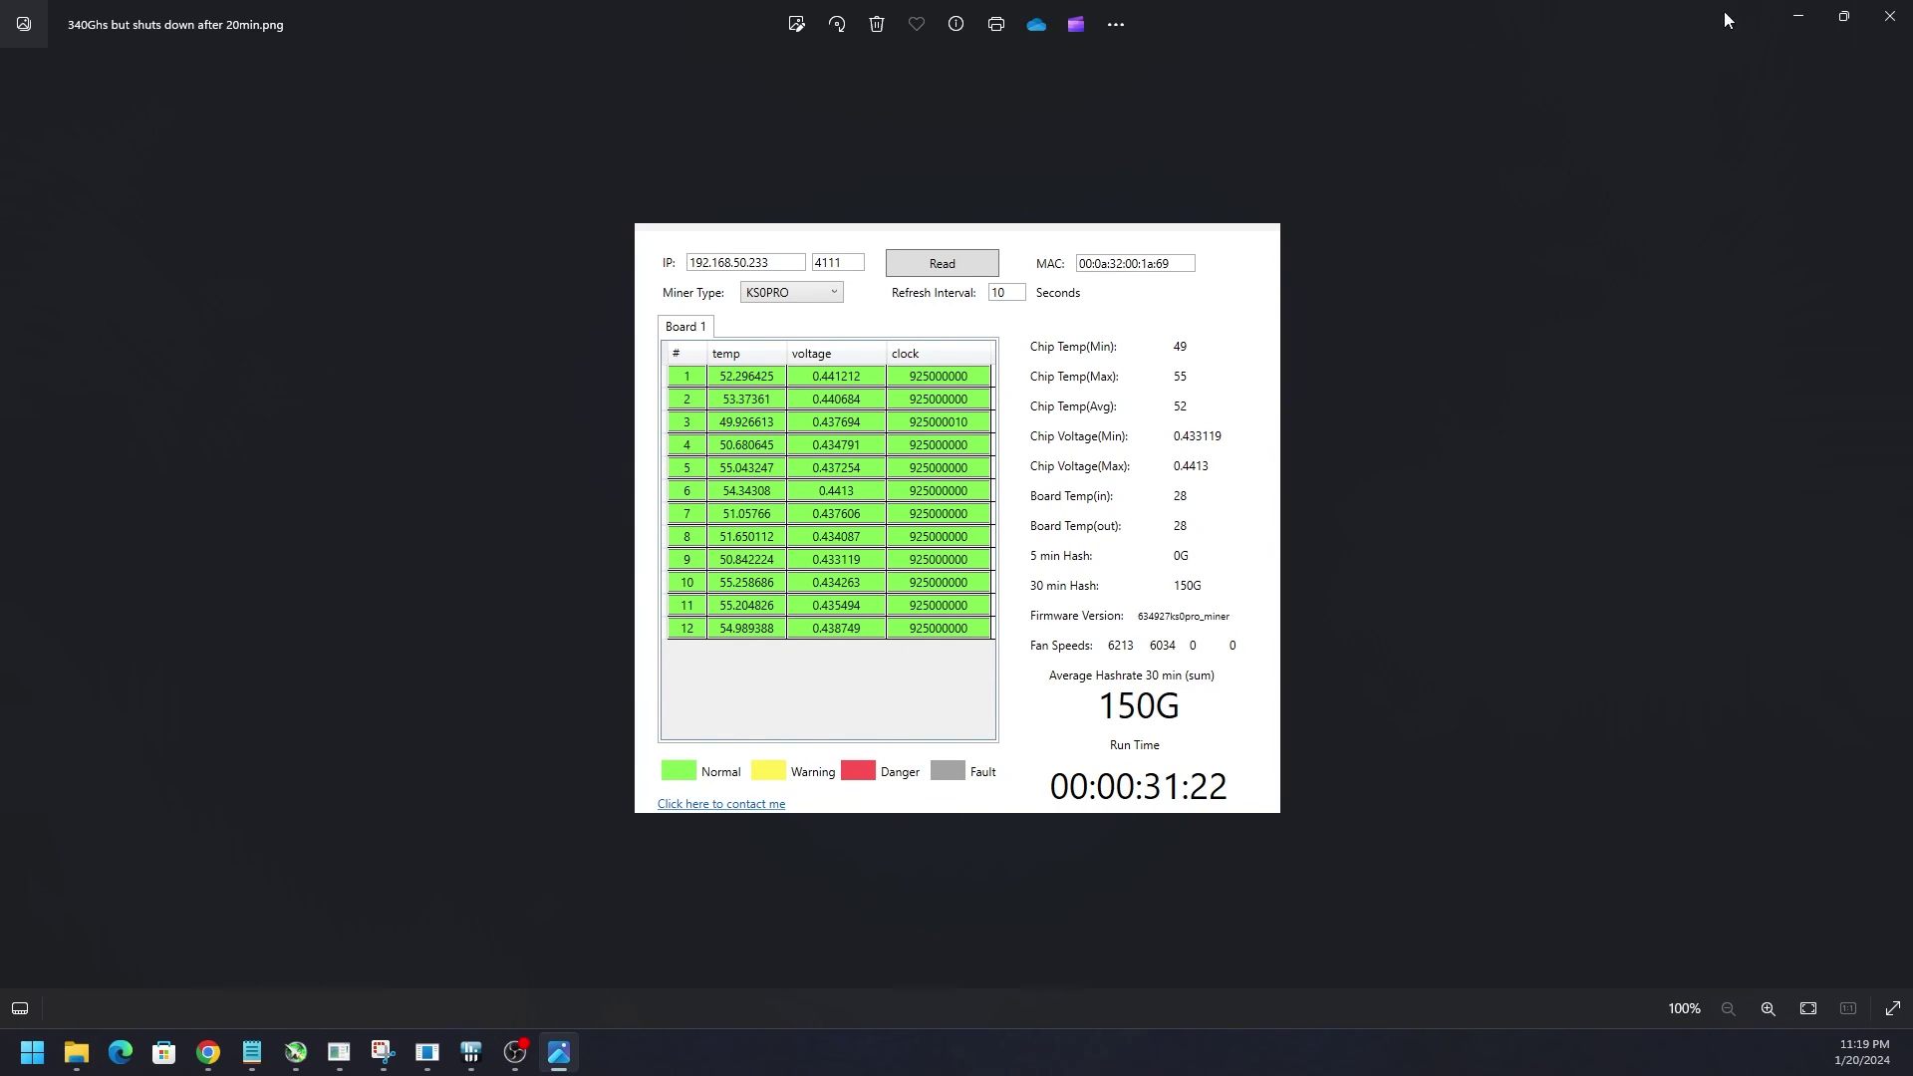
pyautogui.click(1793, 20)
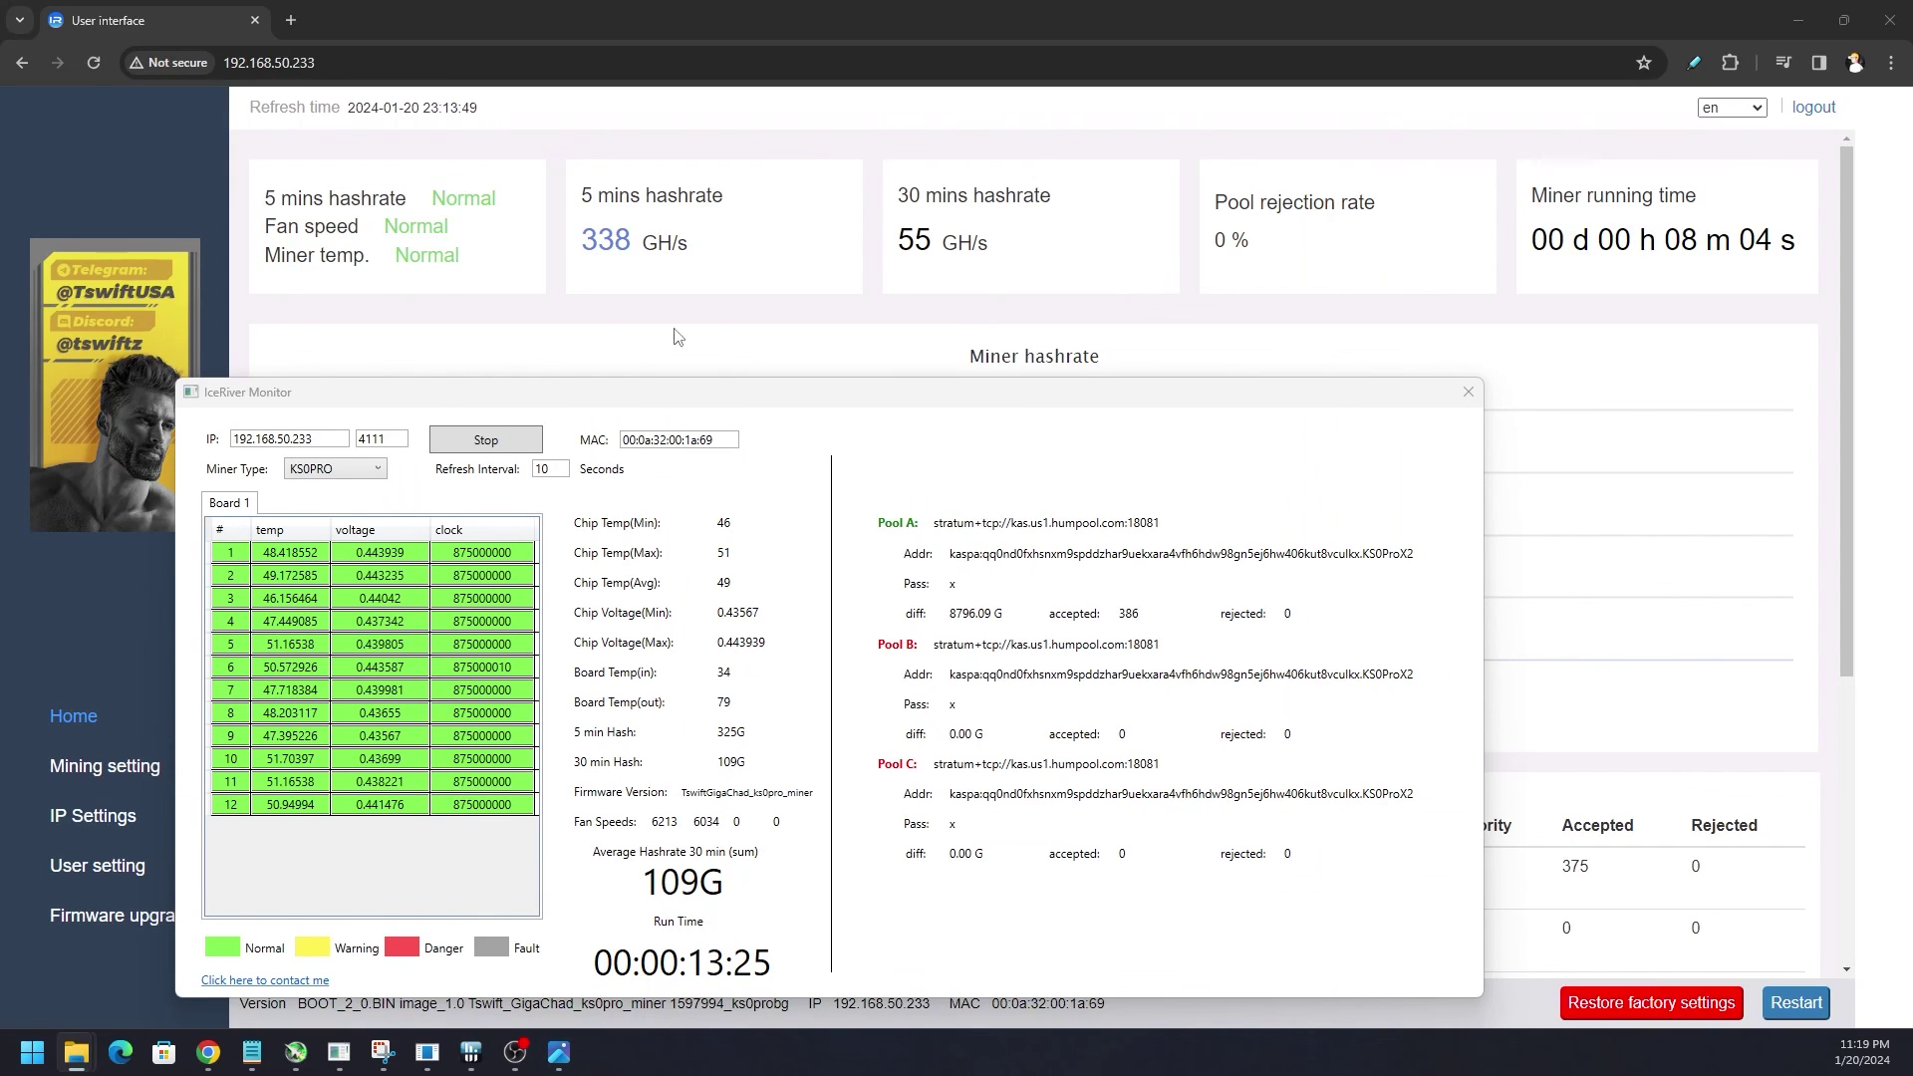